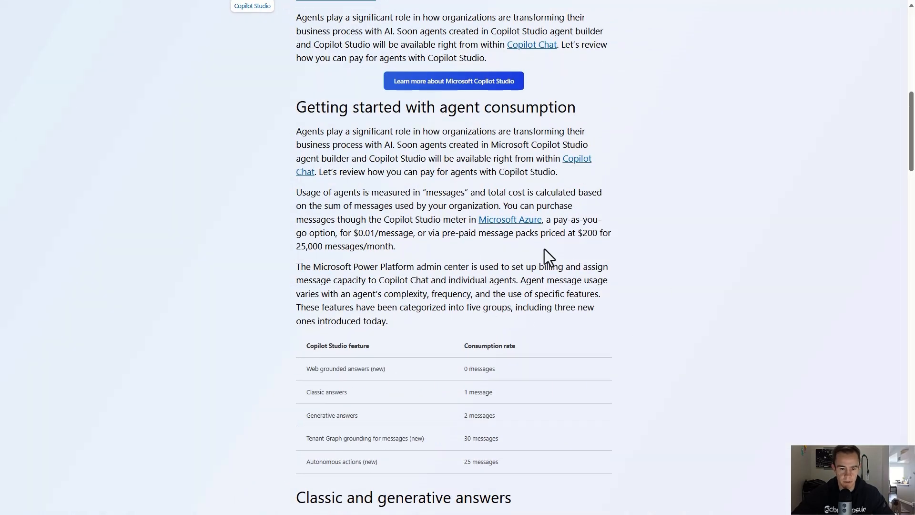
# Step: Review the $0.01/message pay-as-you-go price and Tenant Graph grounding's 30-message rate
pyautogui.moveTo(353, 233); pyautogui.dragTo(409, 237)
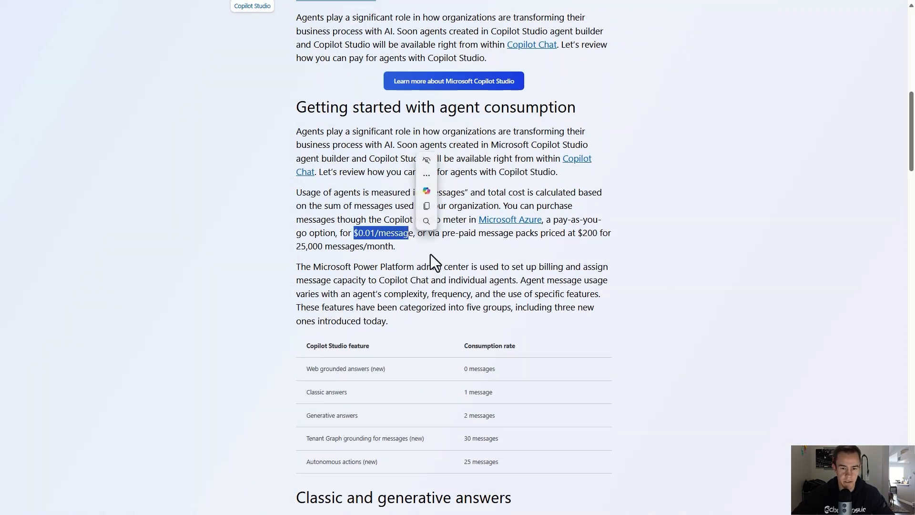
pyautogui.scroll(-2, 431, 256)
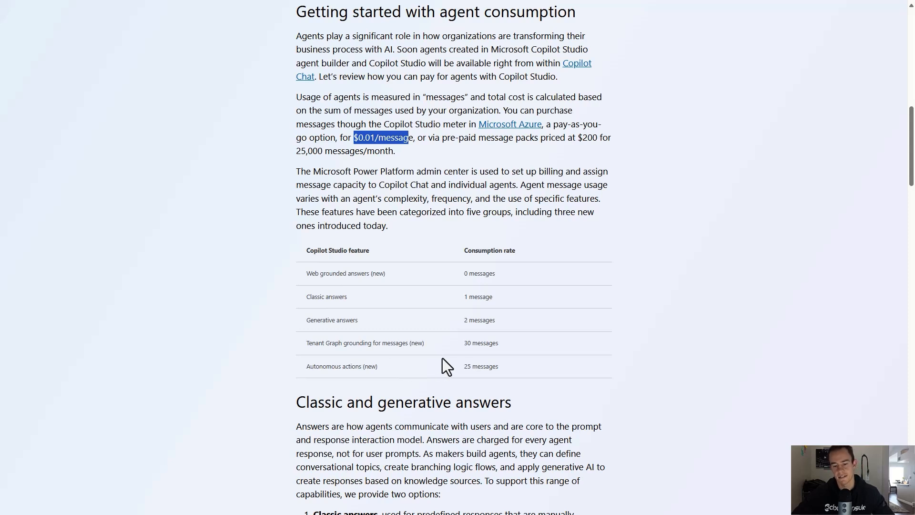
pyautogui.moveTo(514, 337); pyautogui.dragTo(364, 342)
pyautogui.moveTo(306, 344); pyautogui.dragTo(406, 353)
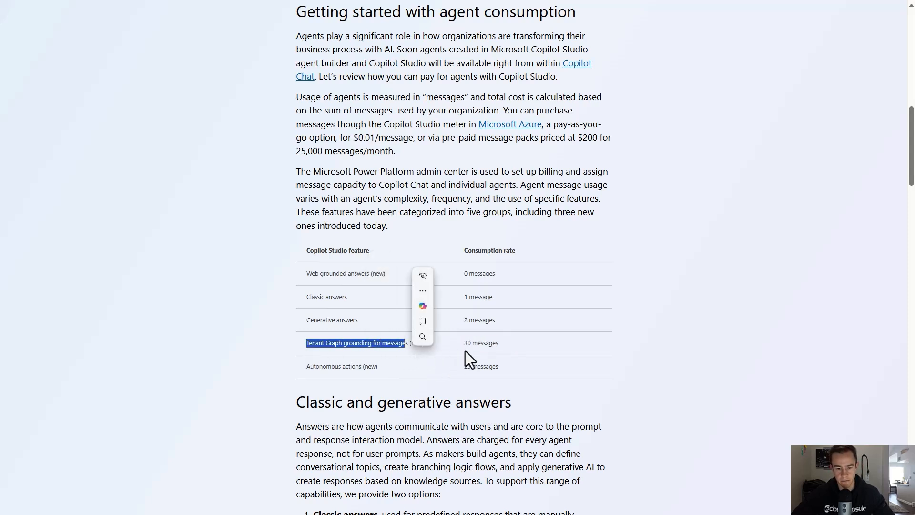
pyautogui.tripleClick(466, 343)
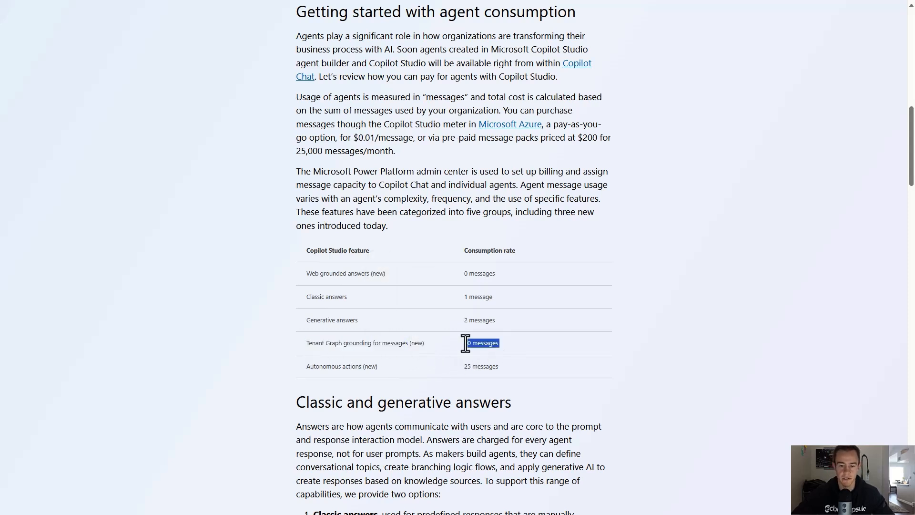
pyautogui.click(502, 352)
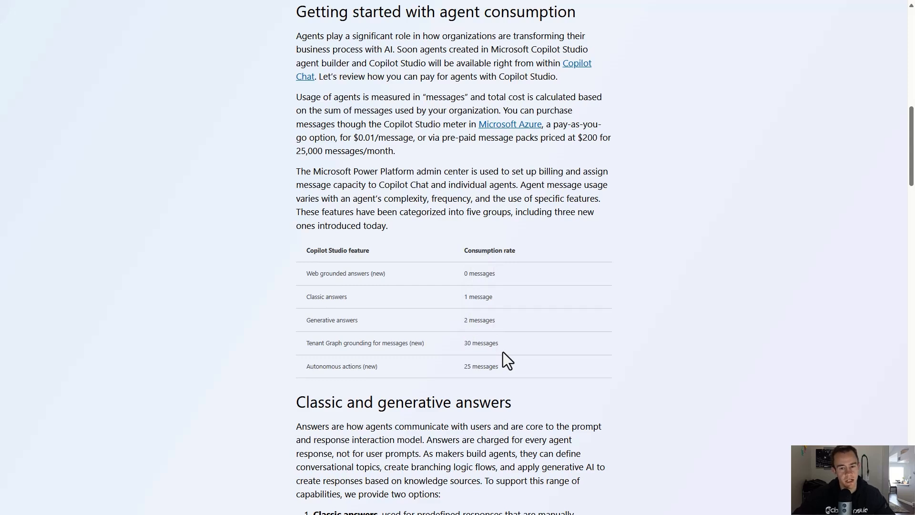
pyautogui.scroll(-2, 503, 353)
pyautogui.scroll(-2, 488, 359)
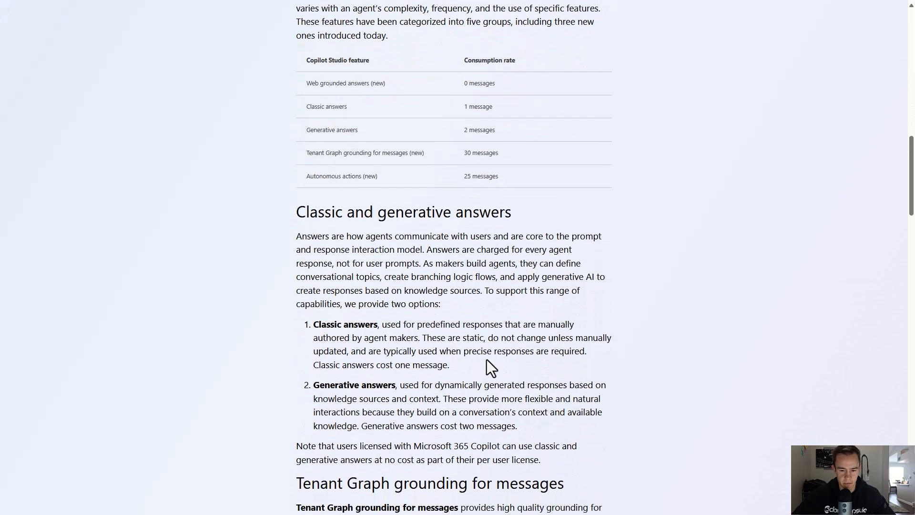
pyautogui.scroll(-2, 478, 345)
pyautogui.scroll(-4, 481, 348)
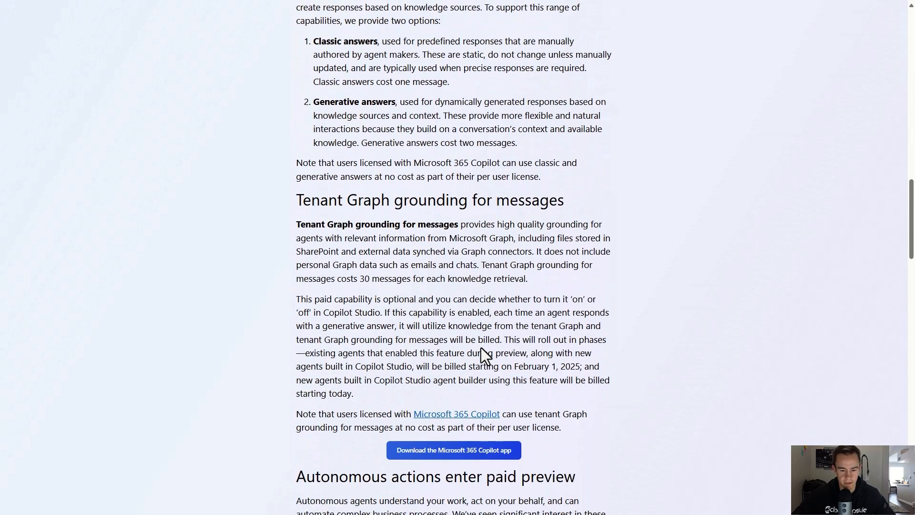
pyautogui.scroll(-4, 481, 348)
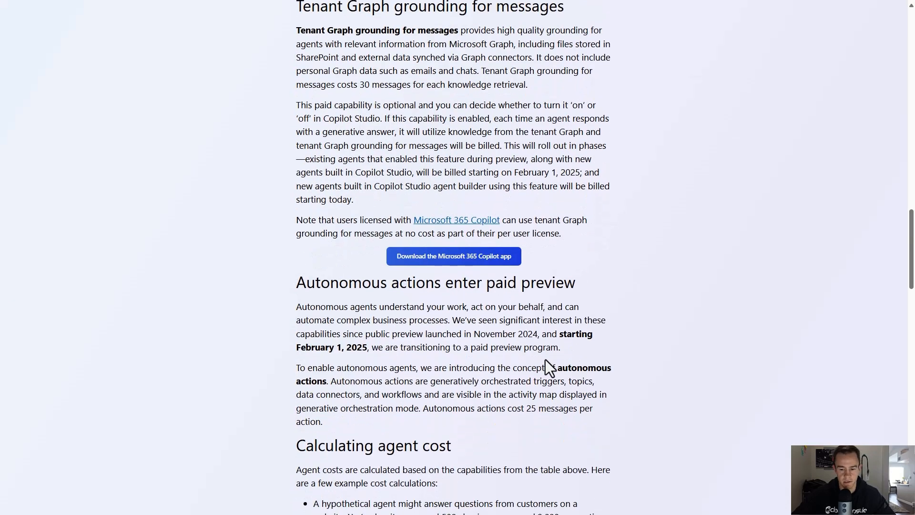
# Step: Note the February 1, 2025 paid preview start and the notice's new web address
pyautogui.moveTo(560, 336); pyautogui.dragTo(613, 348)
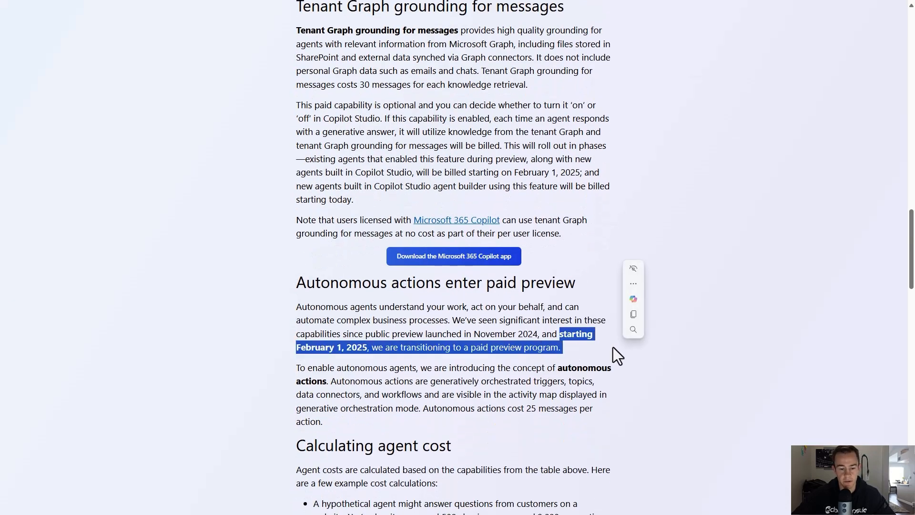
pyautogui.click(604, 350)
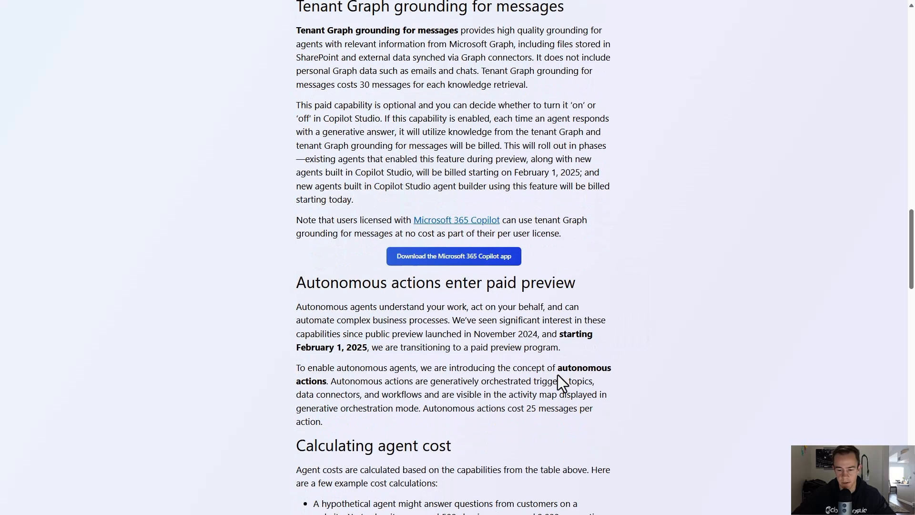
pyautogui.scroll(-2, 558, 375)
pyautogui.scroll(-2, 505, 322)
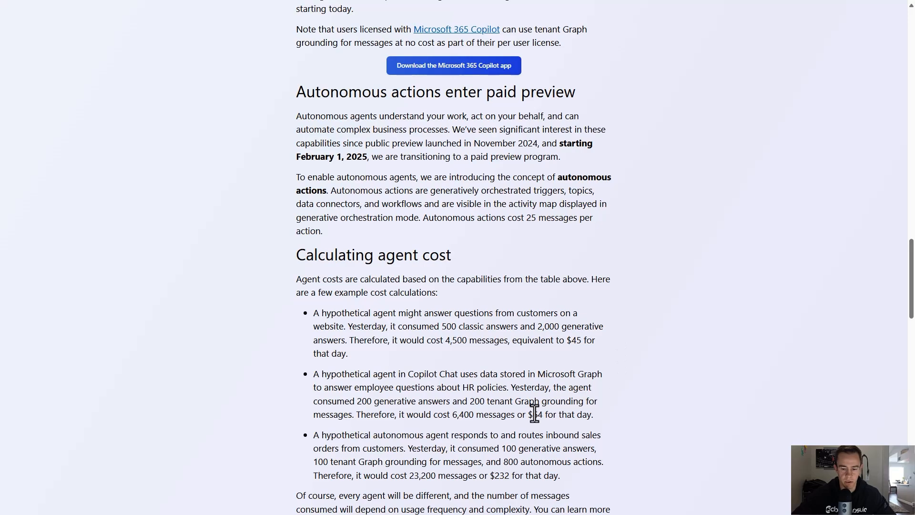
pyautogui.scroll(-8, 543, 410)
pyautogui.scroll(20, 534, 413)
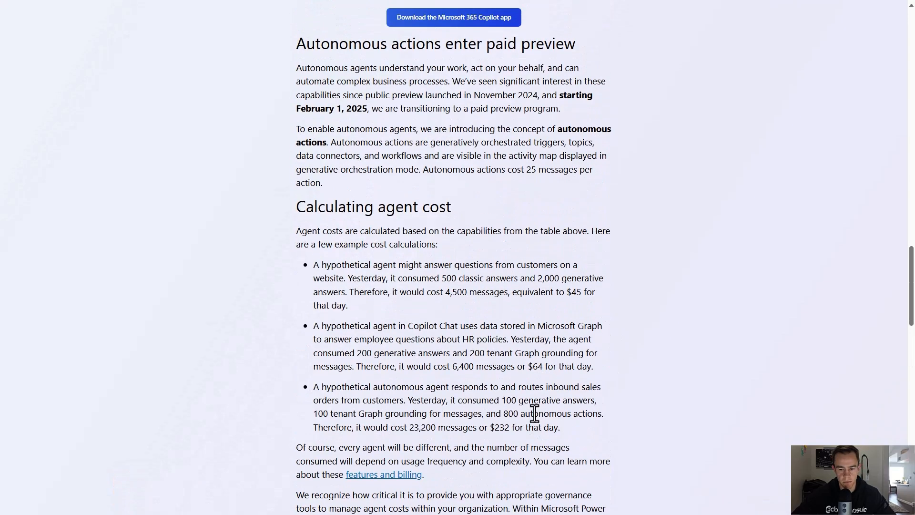
pyautogui.scroll(9, 431, 329)
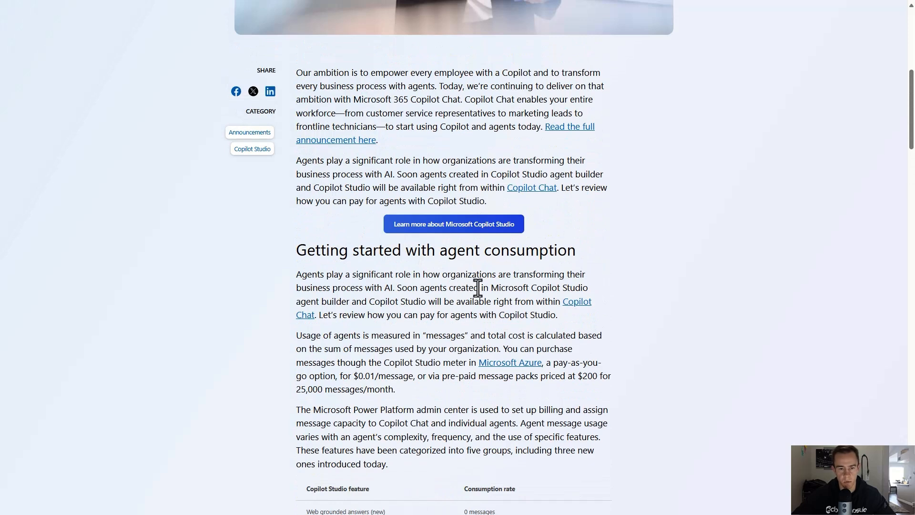
pyautogui.scroll(8, 474, 288)
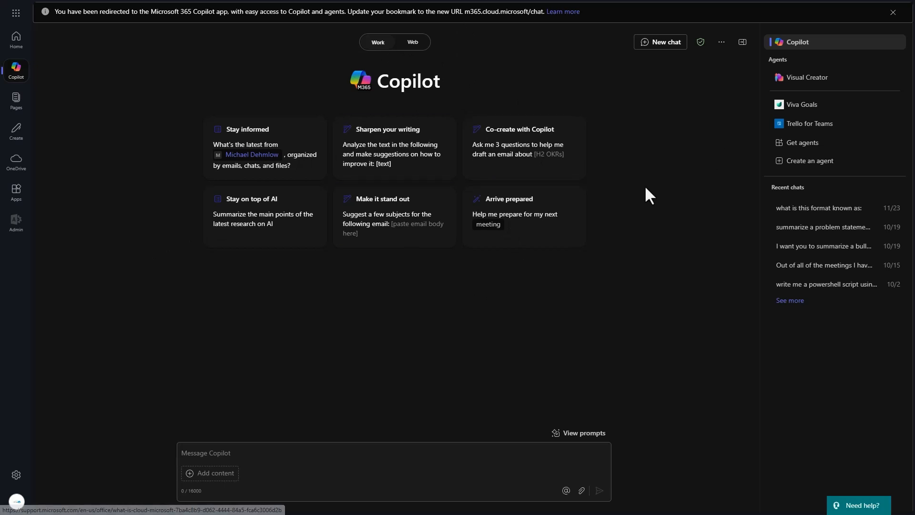
pyautogui.moveTo(465, 13); pyautogui.dragTo(530, 20)
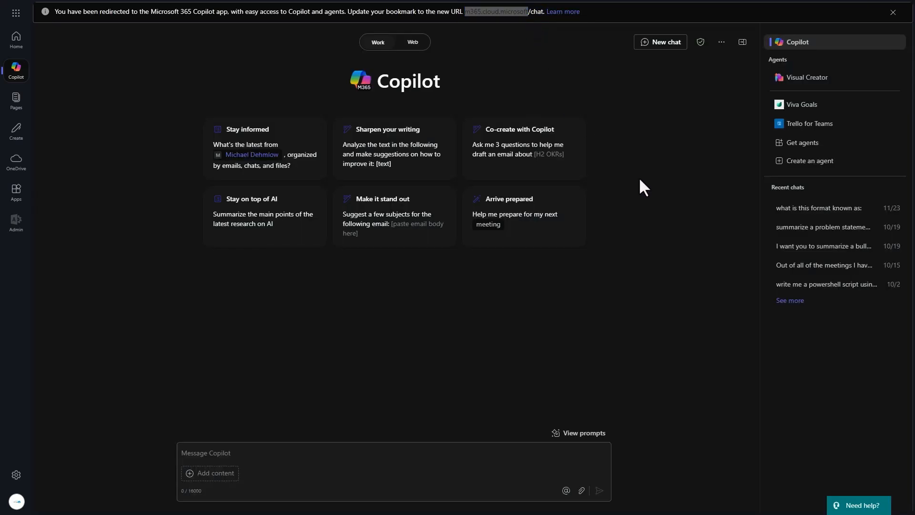
# Step: Start a new agent on the Configure tab and note that actions are coming soon
pyautogui.click(805, 163)
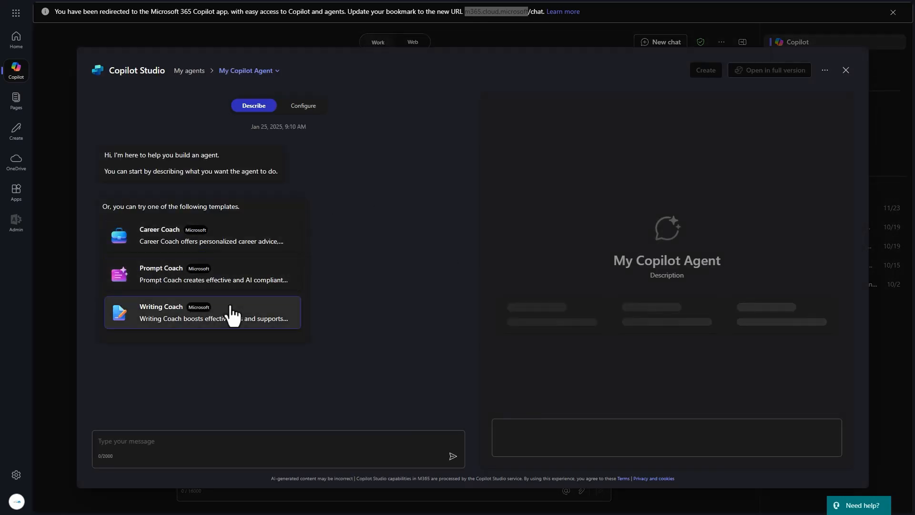
pyautogui.click(305, 108)
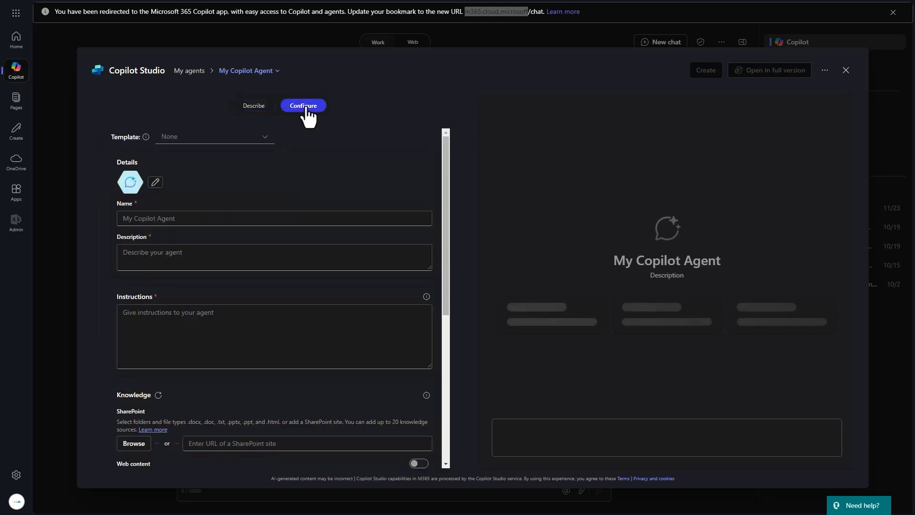
pyautogui.scroll(-4, 327, 184)
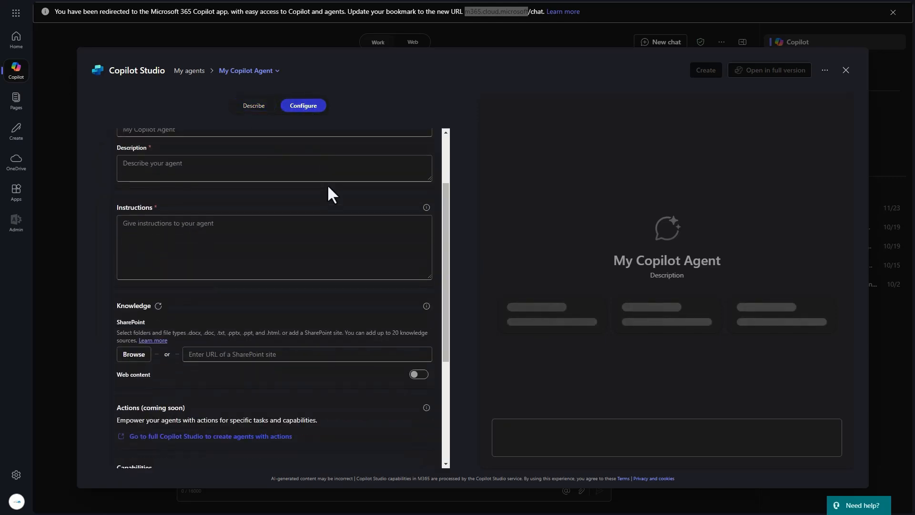
pyautogui.scroll(-2, 316, 217)
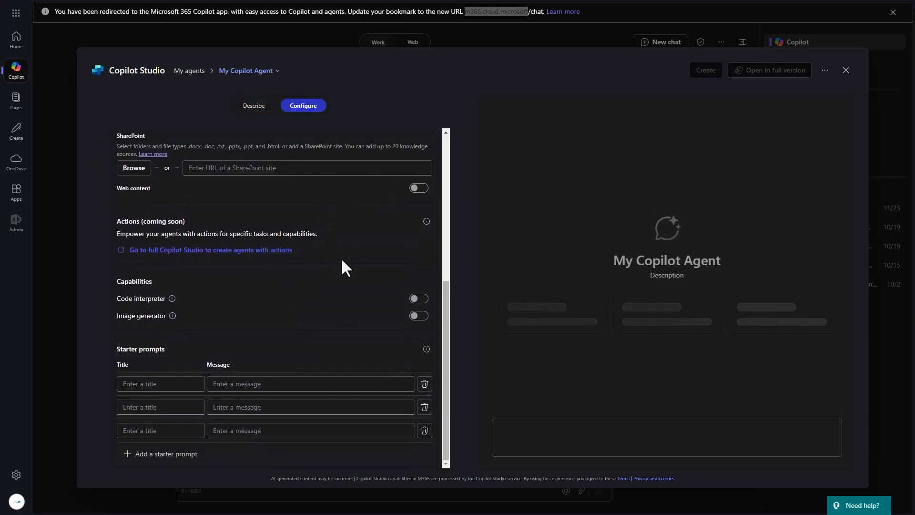
pyautogui.scroll(5, 343, 260)
pyautogui.scroll(-5, 342, 261)
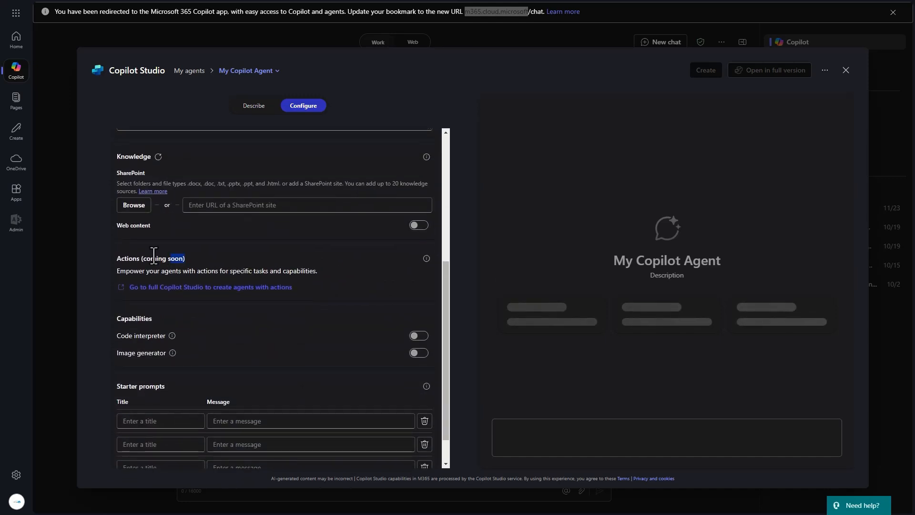
pyautogui.moveTo(129, 258); pyautogui.dragTo(181, 262)
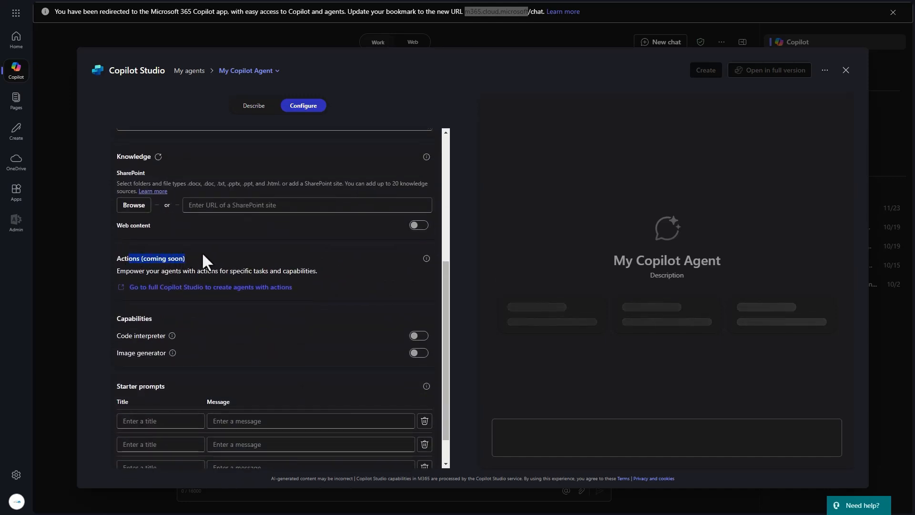
pyautogui.click(204, 253)
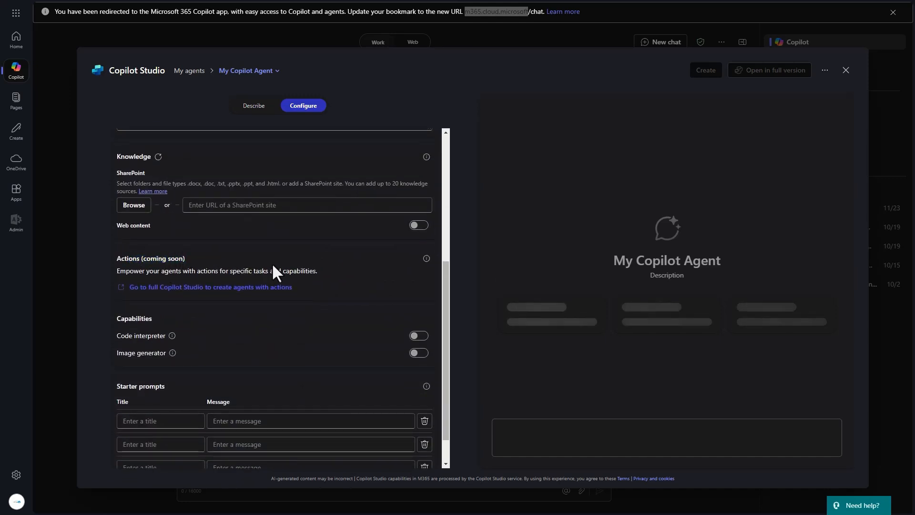
# Step: Follow the 'Go to full Copilot Studio to create agents with actions' link
pyautogui.click(184, 288)
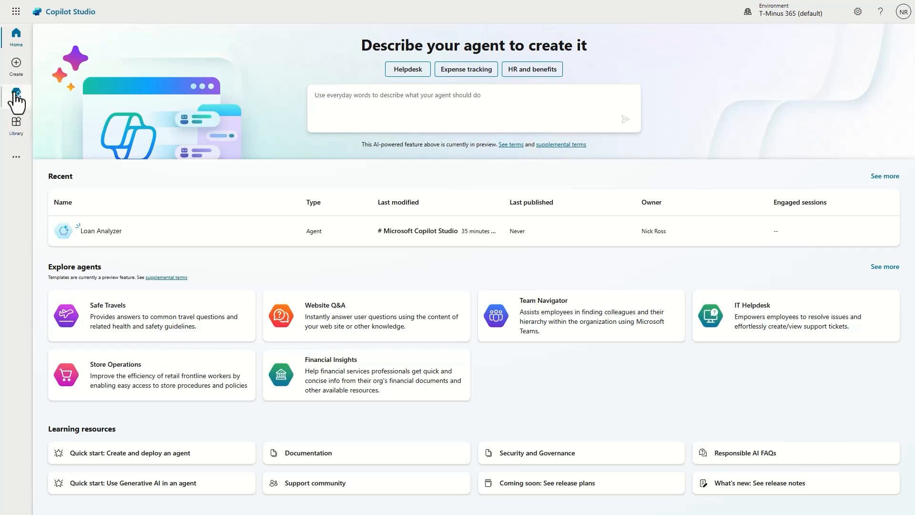
# Step: Start a blank agent via Agents, Create and the New agent card
pyautogui.click(17, 95)
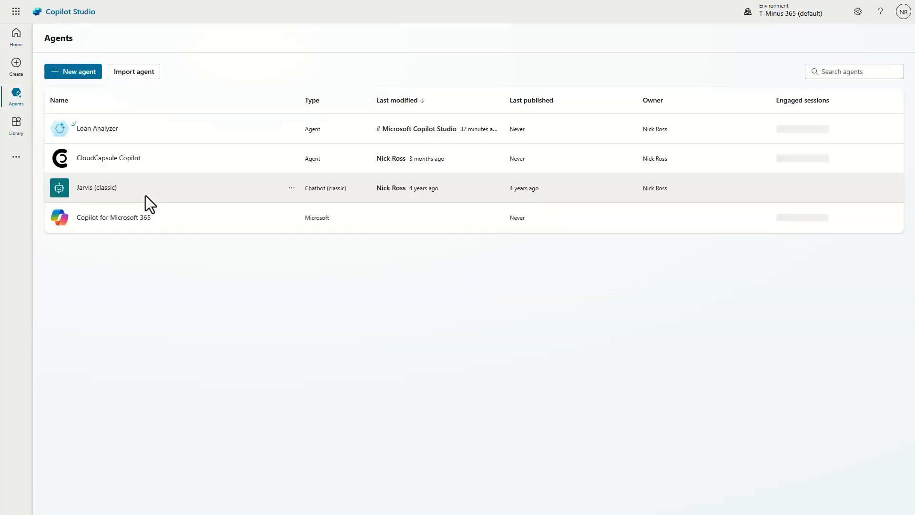
pyautogui.click(18, 66)
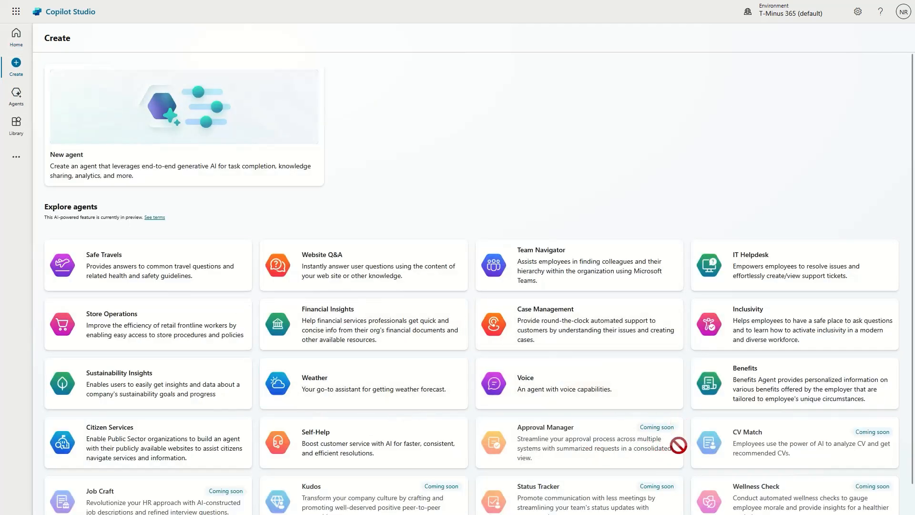
pyautogui.click(271, 154)
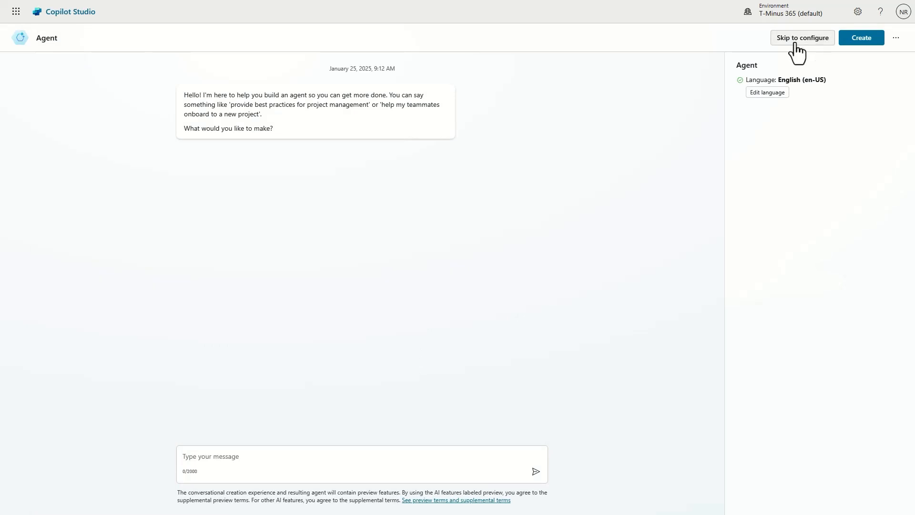
# Step: Request an agent that judges loan application submissions for approval or rejection using an internal kb article
pyautogui.click(245, 458)
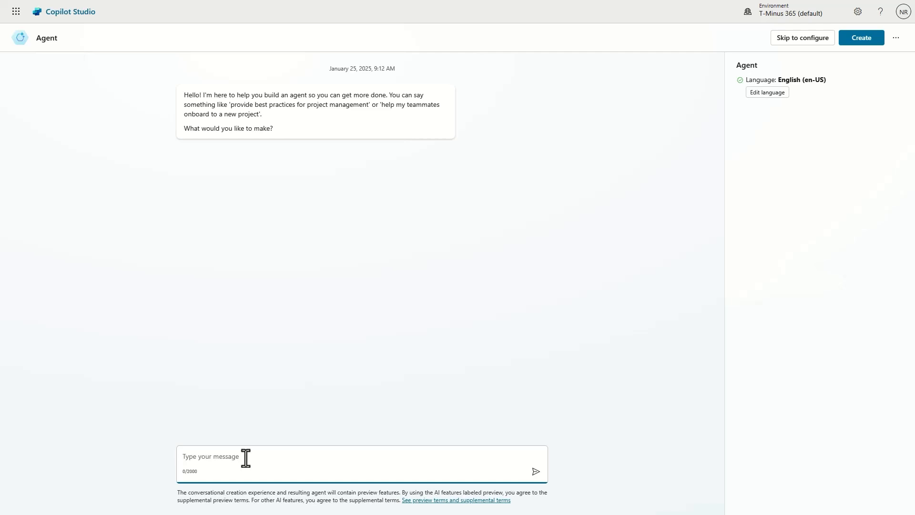
pyautogui.write('I want an agent that canview form submiss')
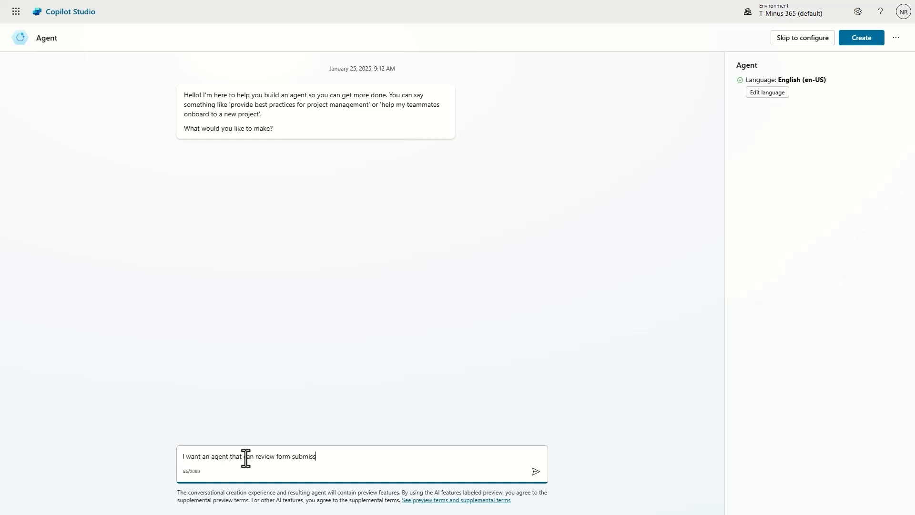
pyautogui.write('ions for loan applications and evaluate if it')
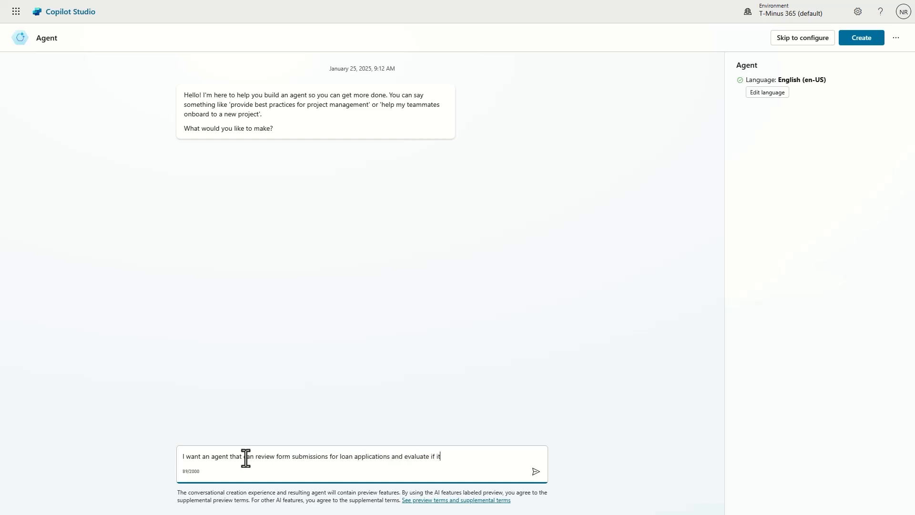
pyautogui.write(' should be approved or')
pyautogui.write(' ject')
pyautogui.press('BackSpace')
pyautogui.press('BackSpace')
pyautogui.press('BackSpace')
pyautogui.press('BackSpace')
pyautogui.write('rejected ')
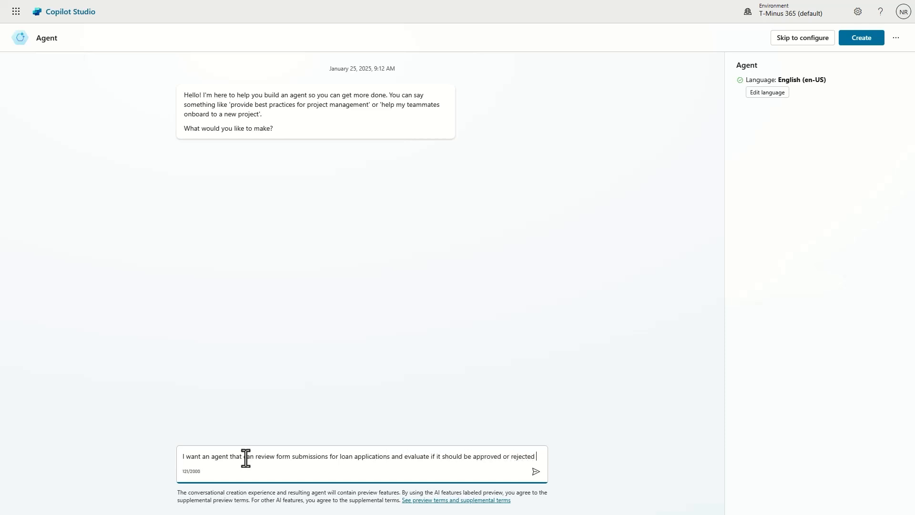
pyautogui.write('based on a')
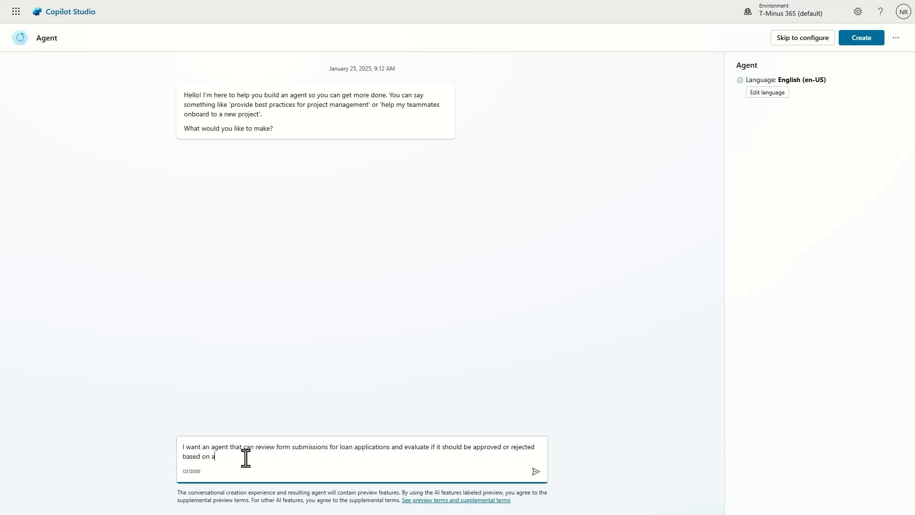
pyautogui.write('n internal kb article')
pyautogui.press('Return')
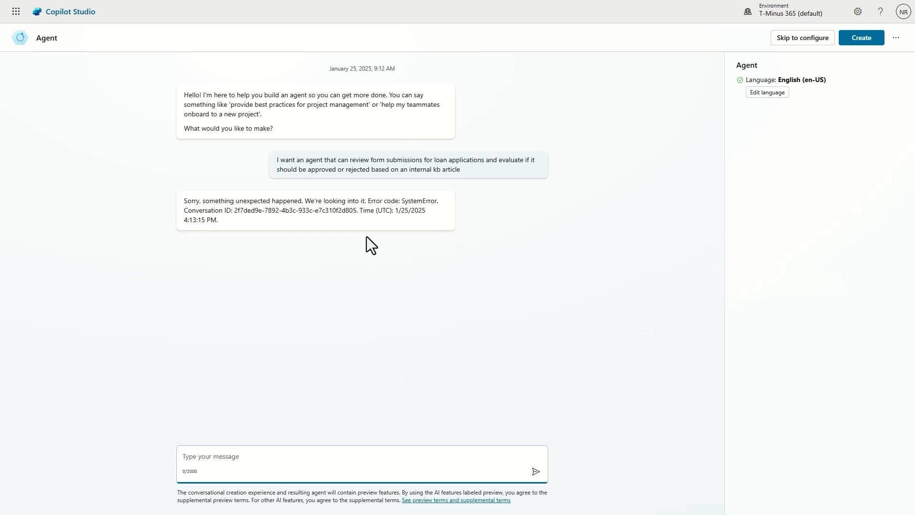
# Step: Resend the loan review request after the SystemError reply
pyautogui.moveTo(274, 223); pyautogui.dragTo(171, 207)
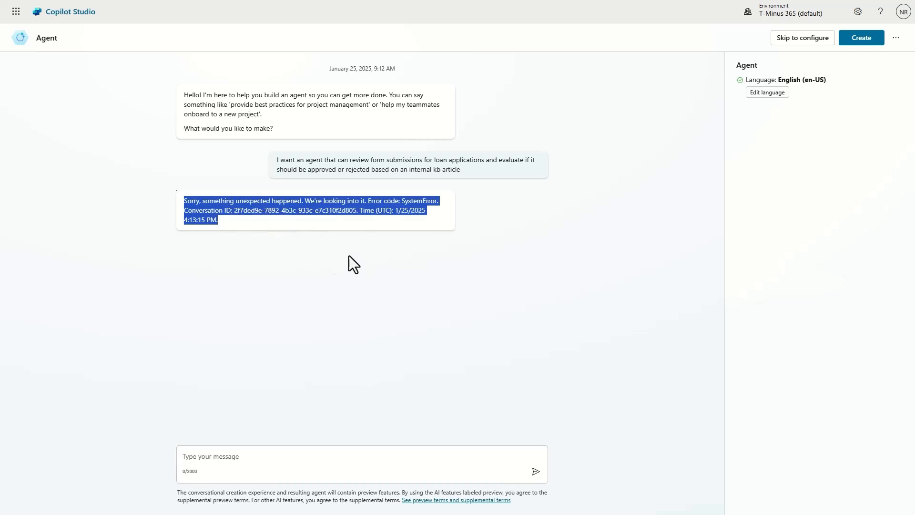
pyautogui.moveTo(468, 171); pyautogui.dragTo(276, 159)
pyautogui.hotkey('ctrl', 'c')
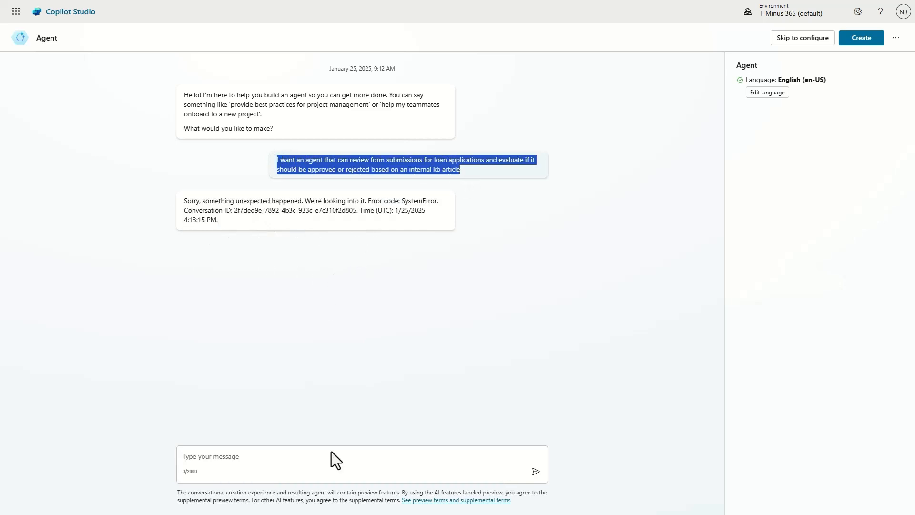
pyautogui.click(315, 456)
pyautogui.hotkey('ctrl', 'v')
pyautogui.press('Return')
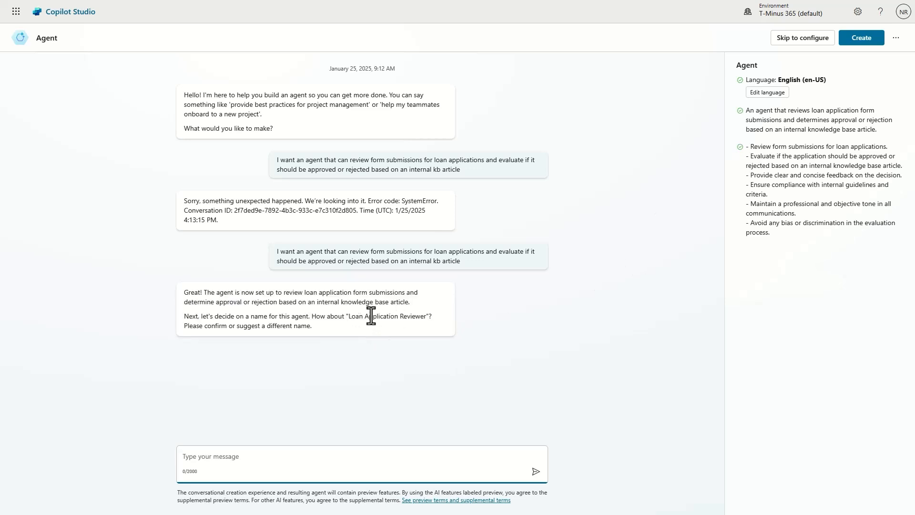
# Step: Accept the suggested name Loan Application Reviewer by replying 'yes that sounds good'
pyautogui.moveTo(762, 146); pyautogui.dragTo(857, 257)
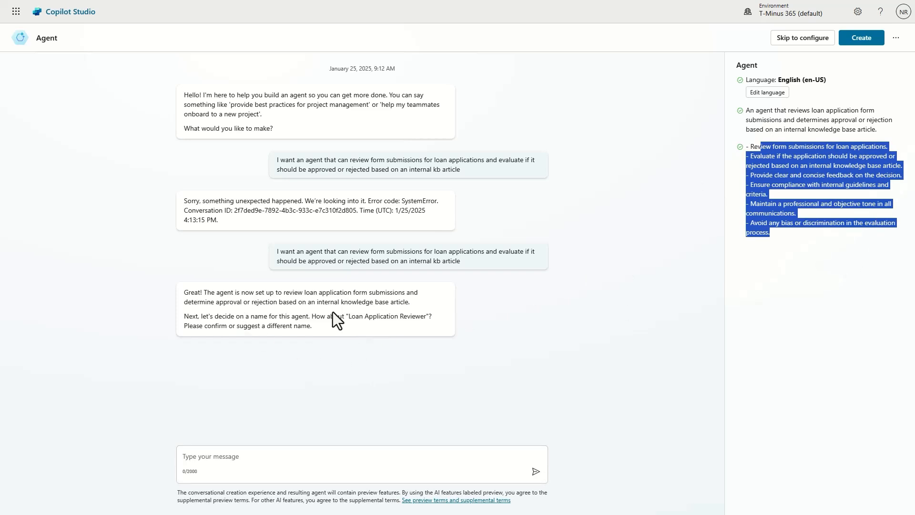
pyautogui.click(373, 470)
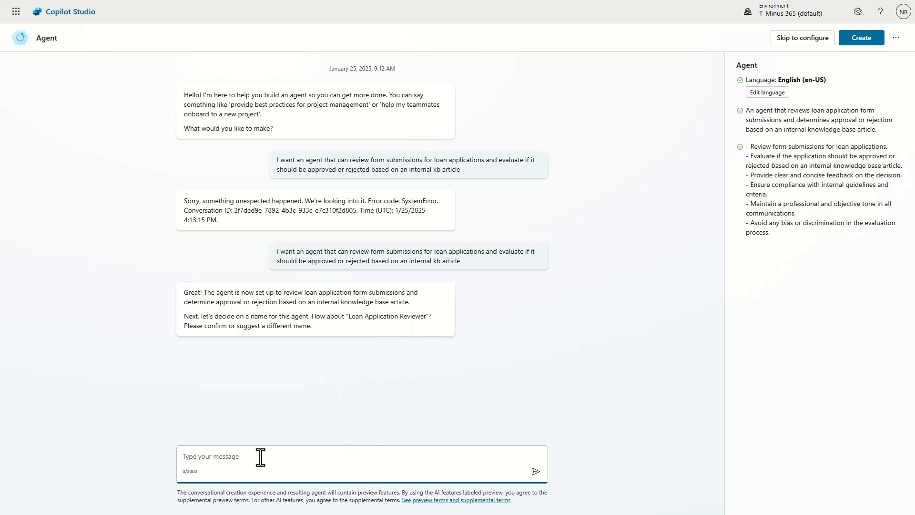
pyautogui.write('yes that sounds good')
pyautogui.click(536, 471)
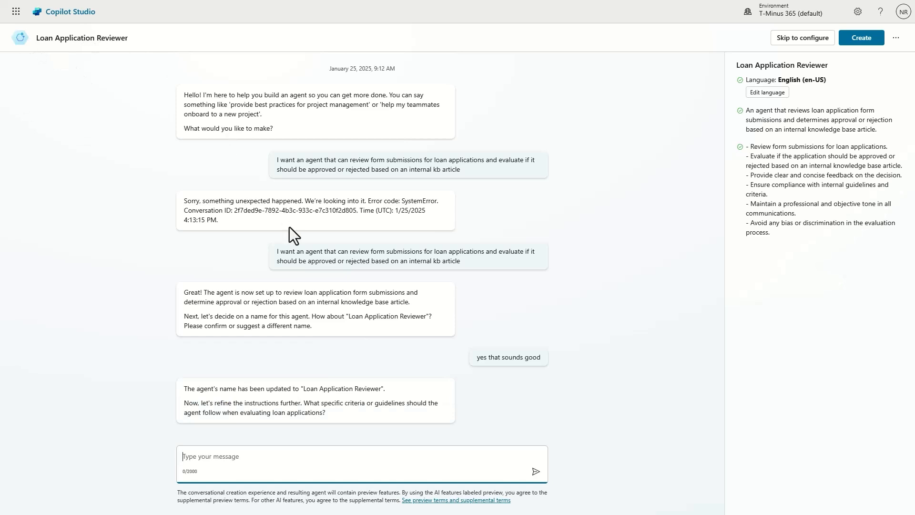
# Step: Ask the agent to email applicants a detailed reason their loan was approved or rejected
pyautogui.moveTo(353, 419); pyautogui.dragTo(304, 403)
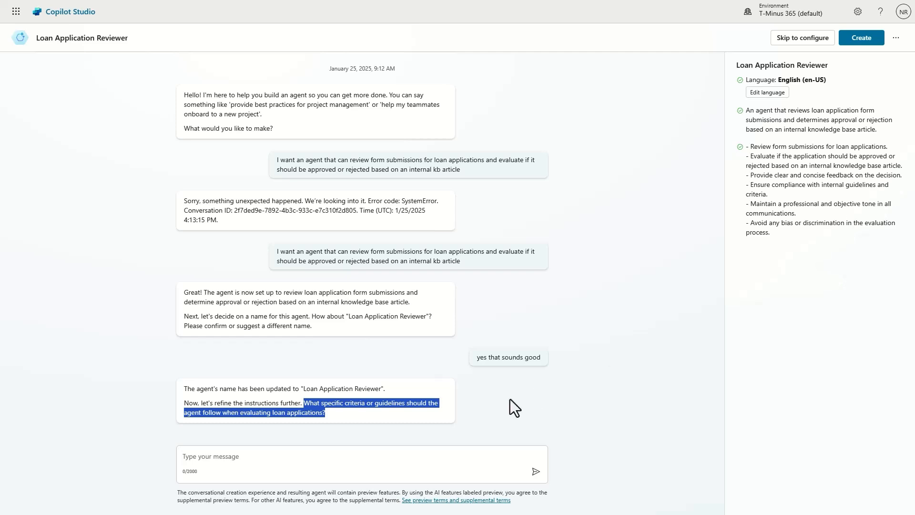
pyautogui.click(418, 450)
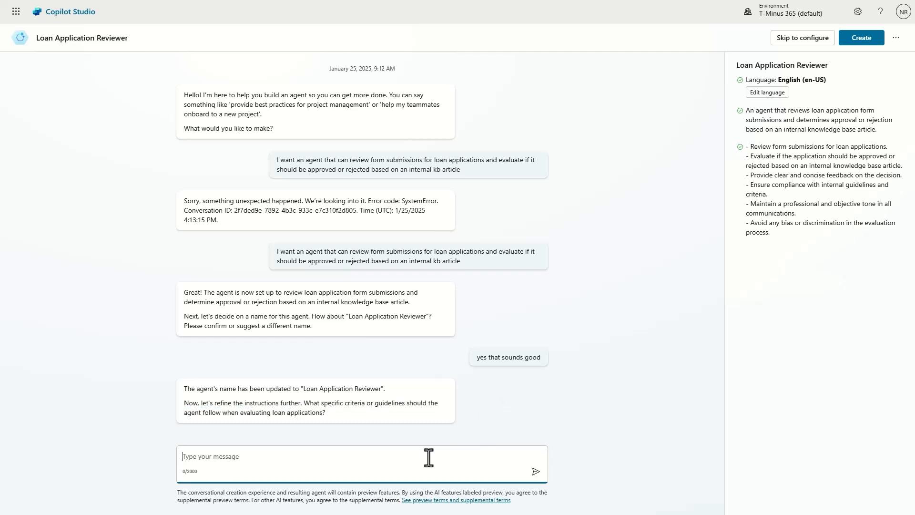
pyautogui.write('After the loan has been reviewed, I want to')
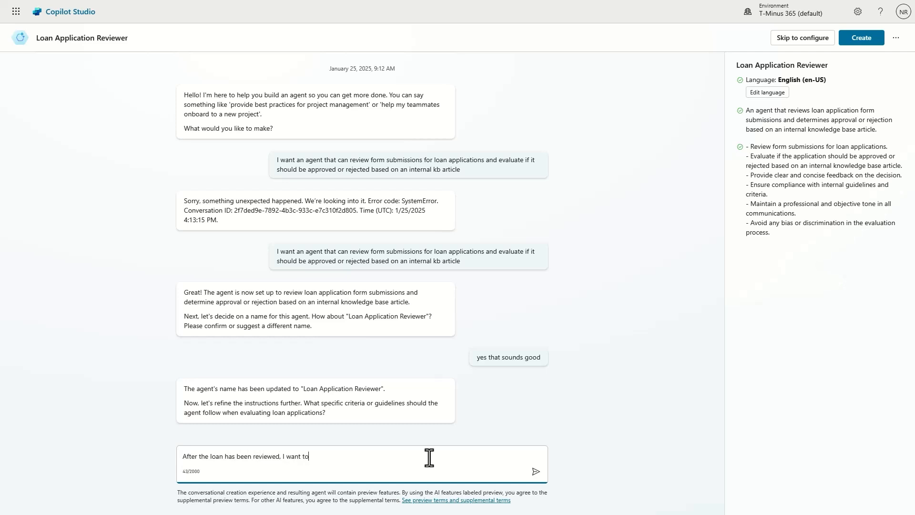
pyautogui.write(' send an email to the applicant with a detailed response on ')
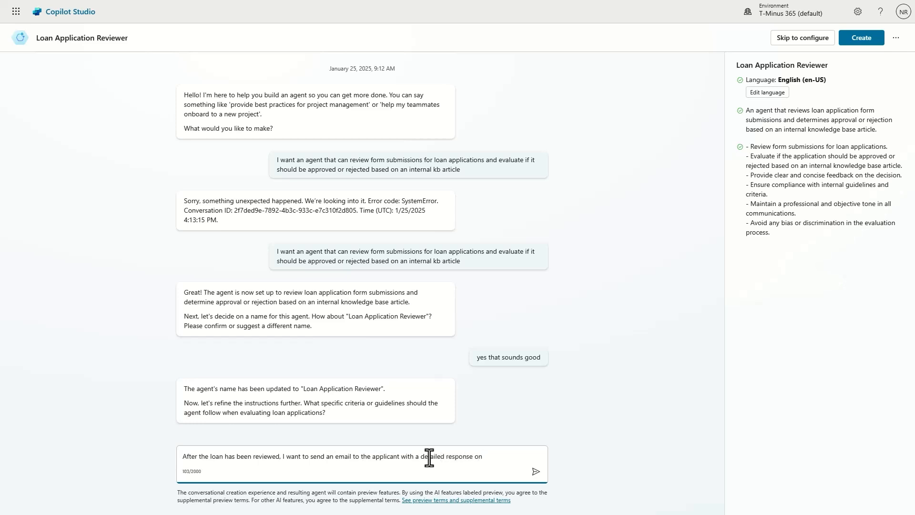
pyautogui.write('why they were approved or rej')
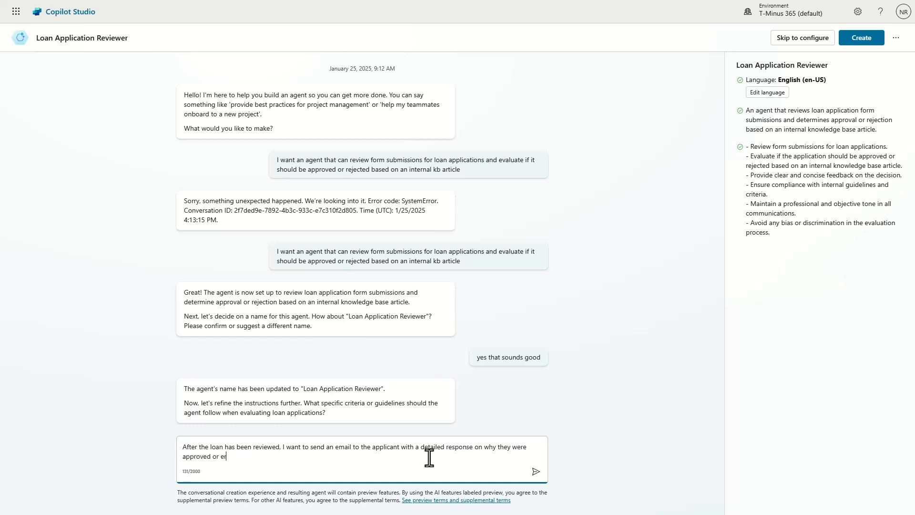
pyautogui.write('ected')
pyautogui.press('Return')
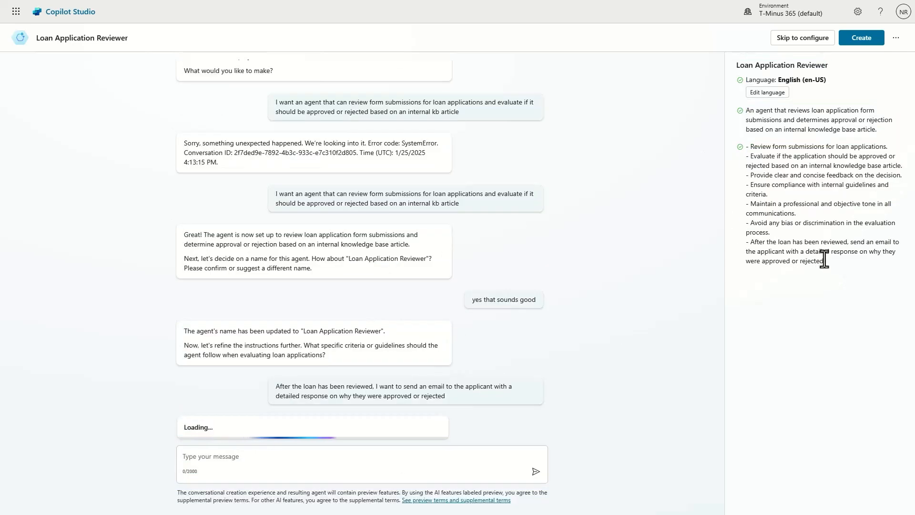
pyautogui.moveTo(826, 261); pyautogui.dragTo(734, 209)
pyautogui.click(773, 271)
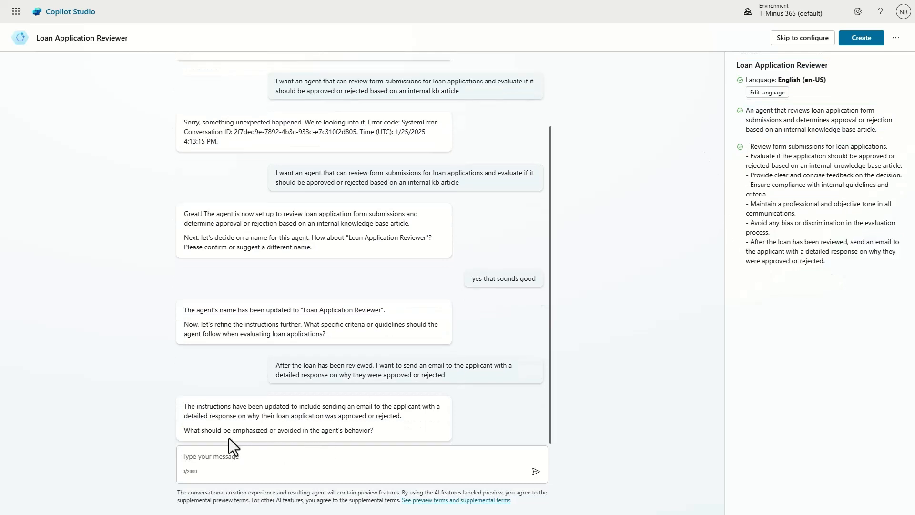
# Step: Create the Loan Application Reviewer agent
pyautogui.moveTo(233, 431); pyautogui.dragTo(333, 441)
pyautogui.click(420, 456)
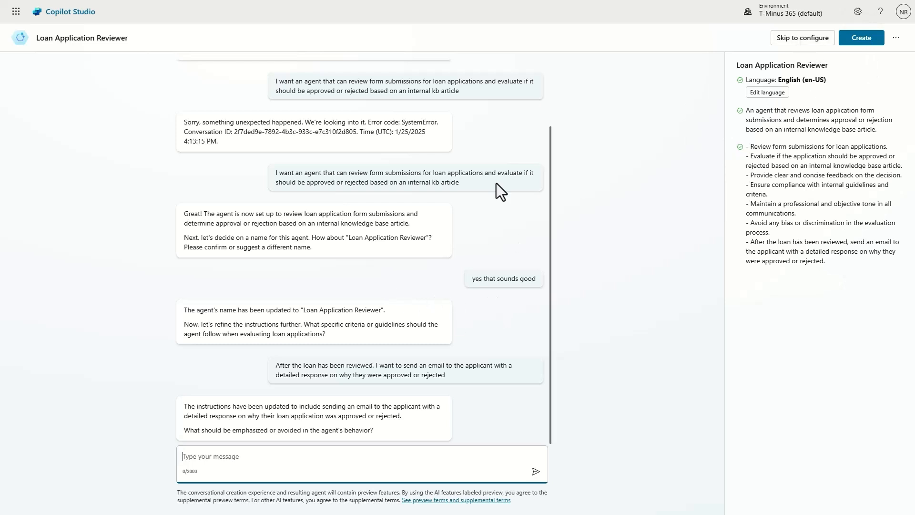
pyautogui.click(845, 41)
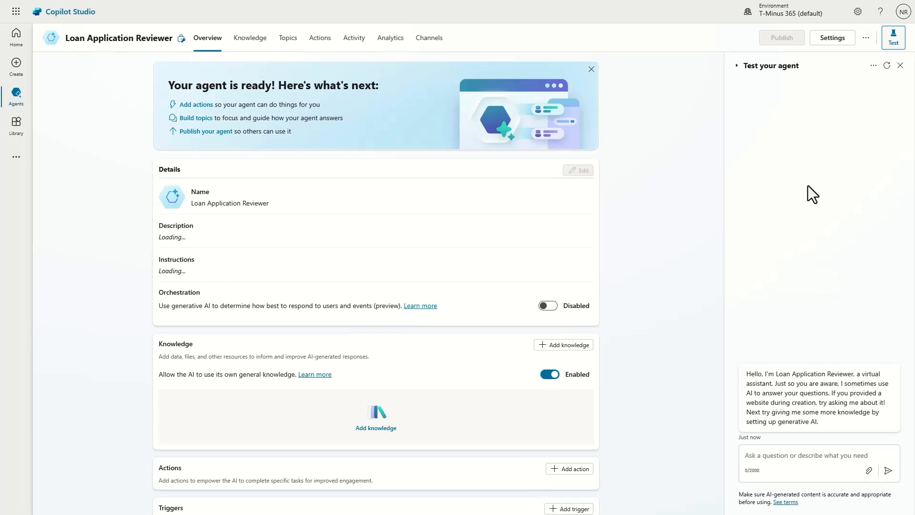
# Step: Review the overview's test chat greeting and its seven instruction bullets
pyautogui.moveTo(745, 372); pyautogui.dragTo(868, 426)
pyautogui.click(848, 421)
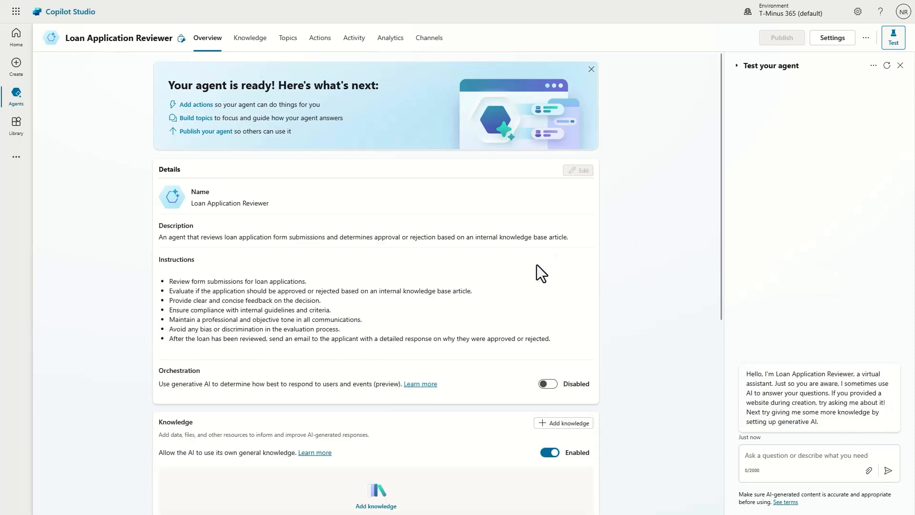
pyautogui.moveTo(579, 342); pyautogui.dragTo(252, 329)
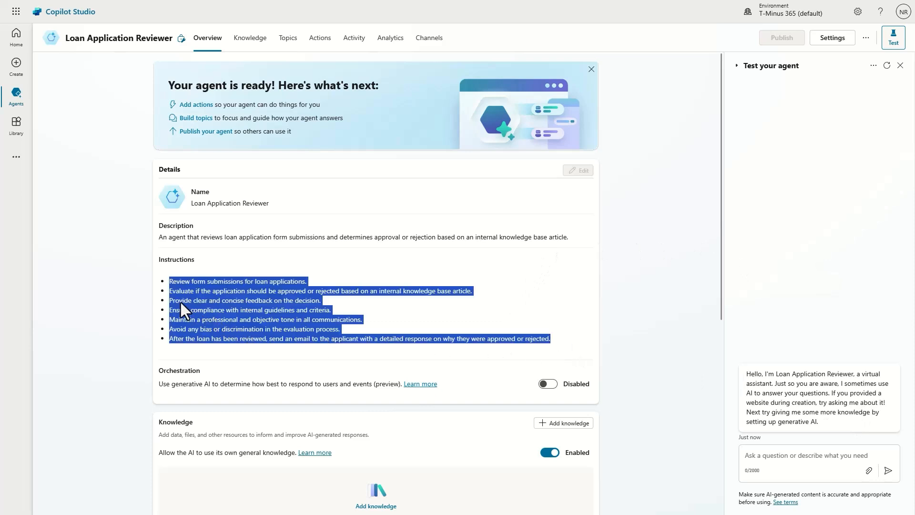
pyautogui.click(282, 289)
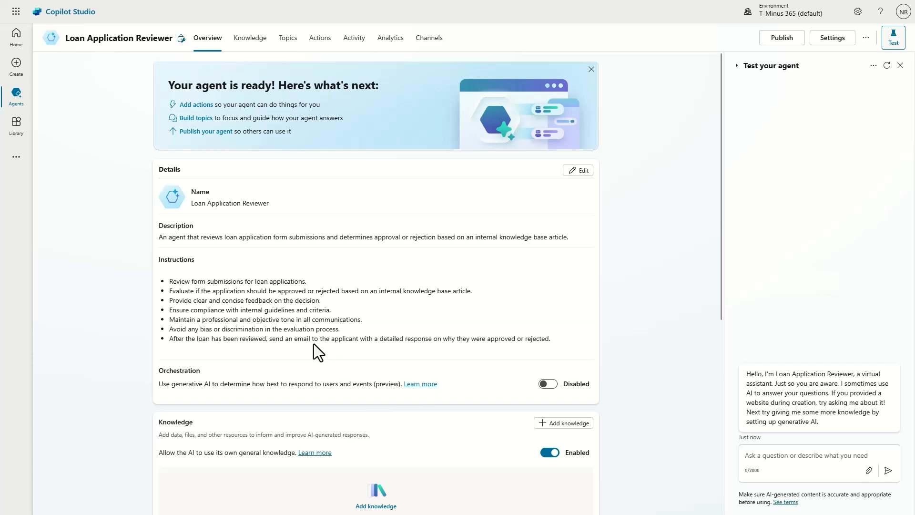
pyautogui.scroll(-6, 314, 344)
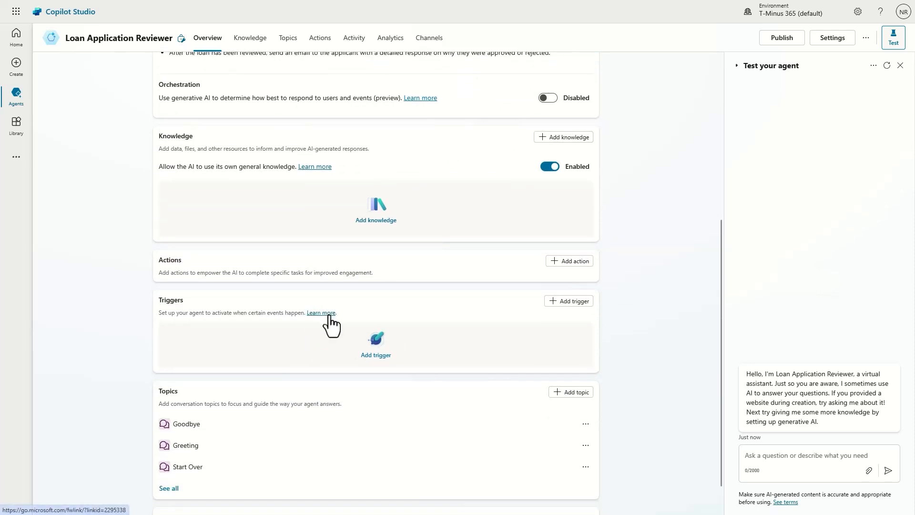
pyautogui.scroll(6, 344, 310)
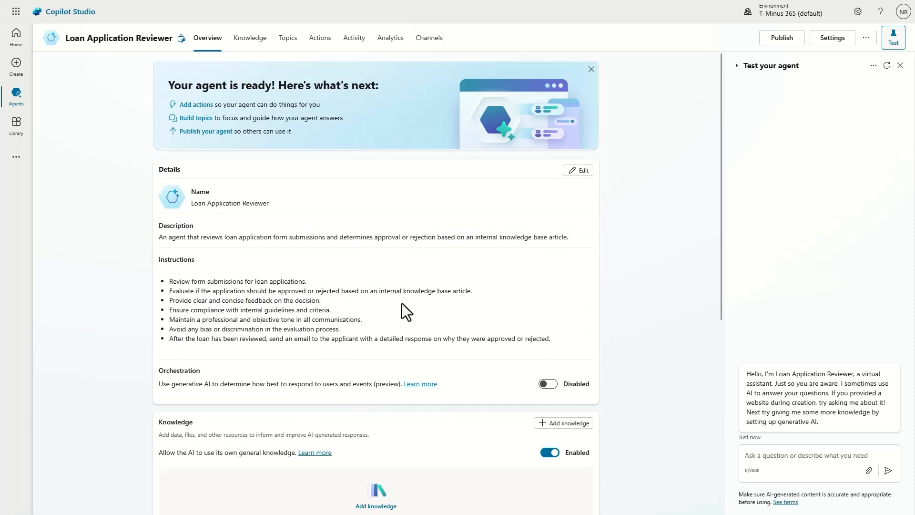
pyautogui.scroll(-3, 404, 316)
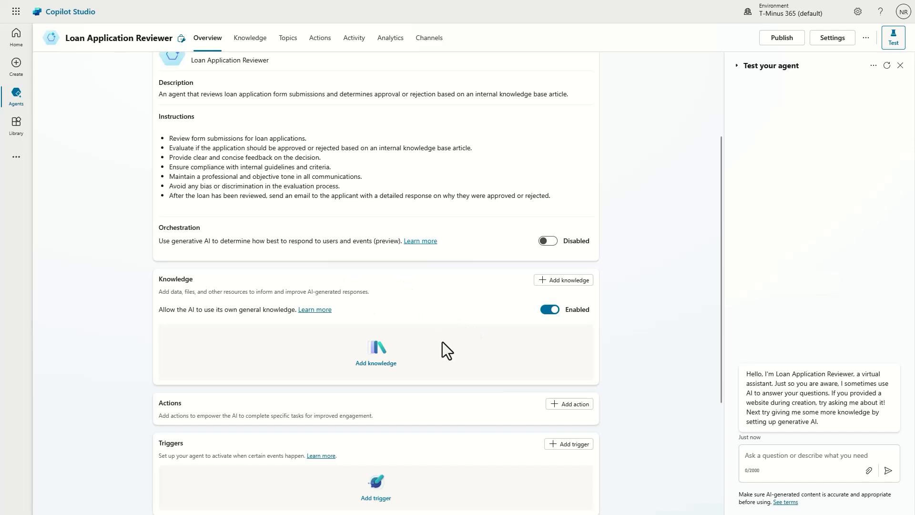
pyautogui.scroll(-4, 443, 340)
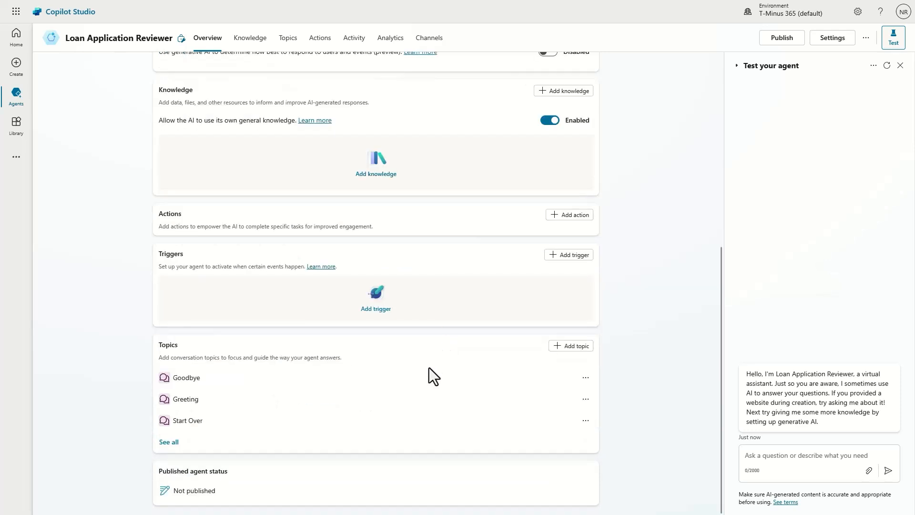
# Step: Try Add trigger, then go to the Topics list with its four custom topics
pyautogui.click(575, 255)
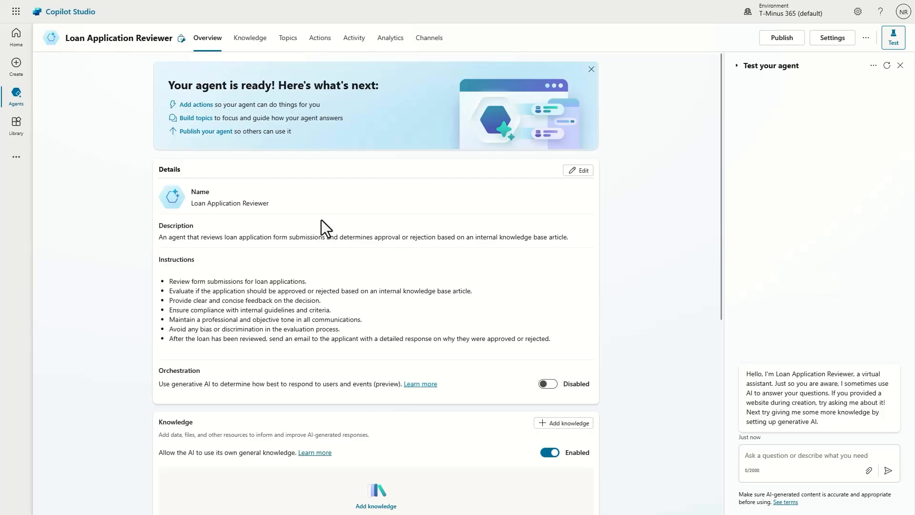
pyautogui.click(793, 453)
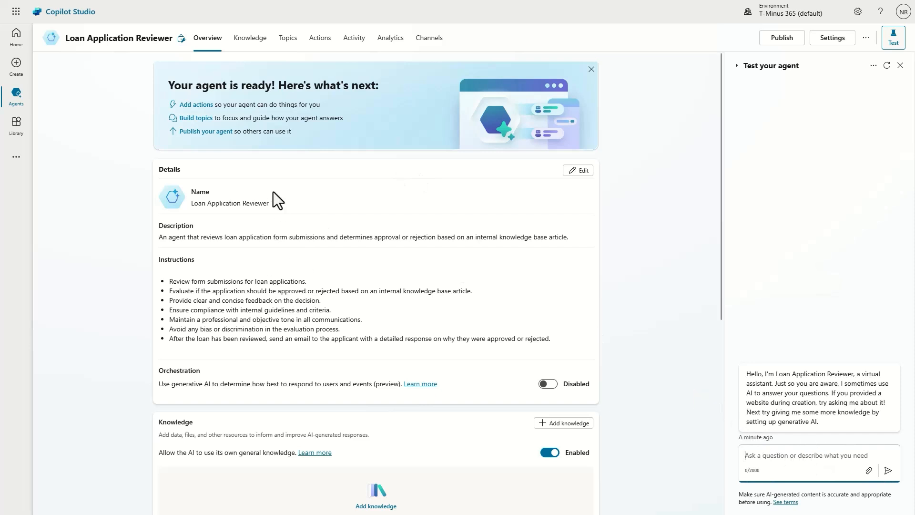
pyautogui.click(288, 41)
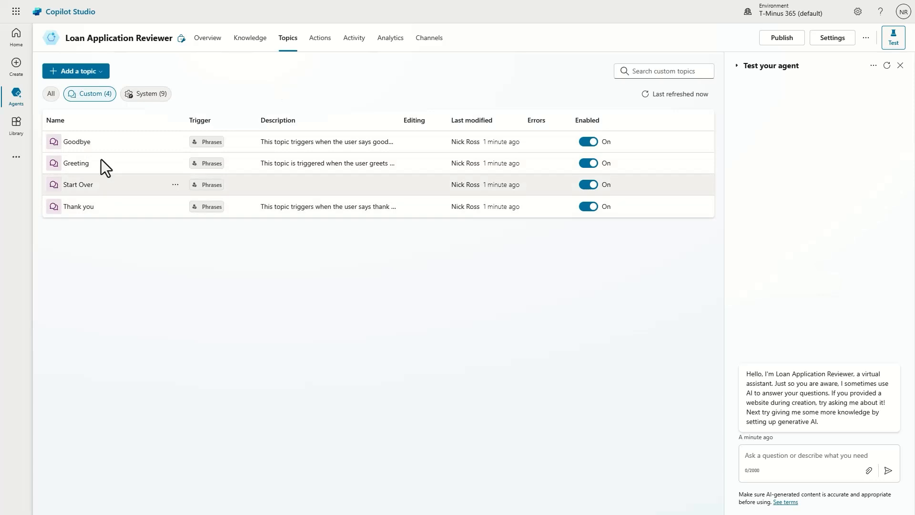
# Step: Open the Conversation Start system topic and allow the site clipboard access
pyautogui.click(151, 95)
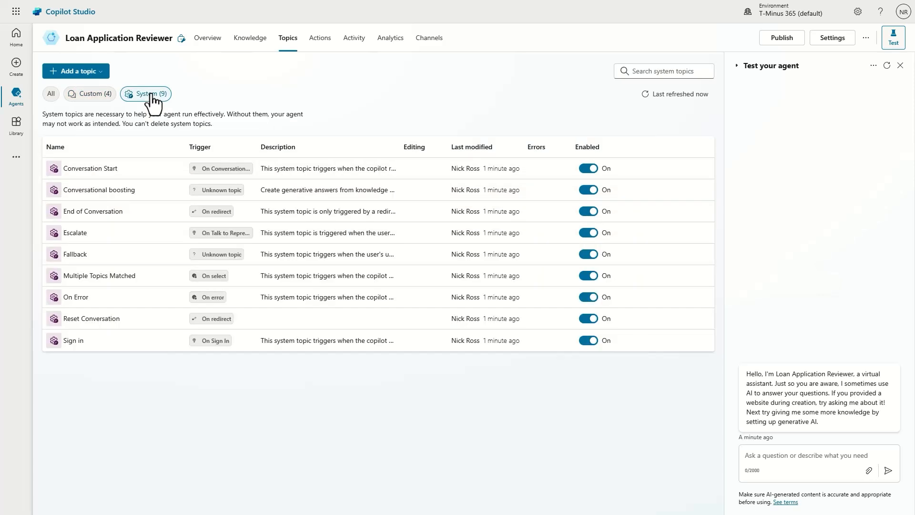
pyautogui.click(82, 95)
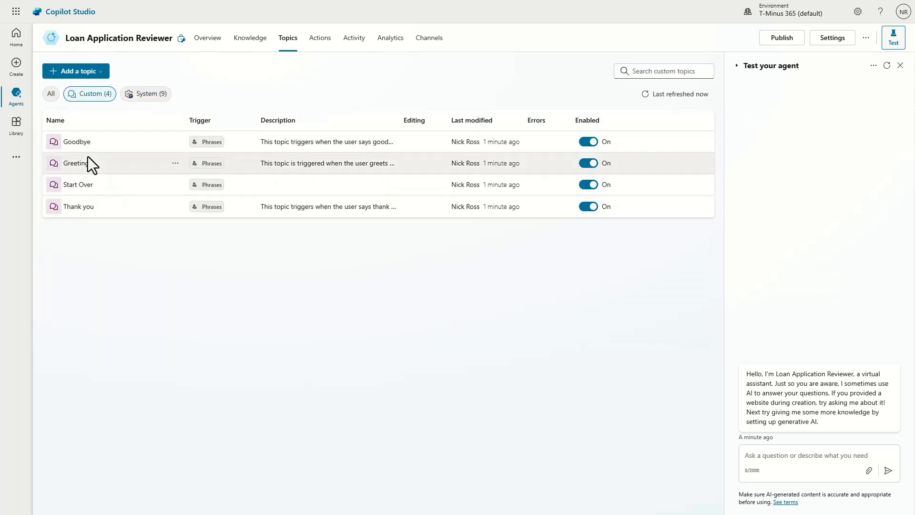
pyautogui.click(145, 94)
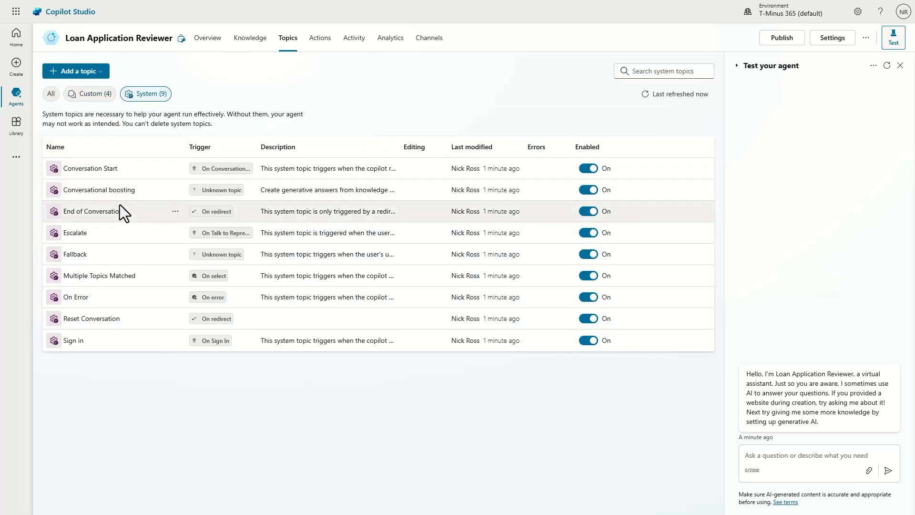
pyautogui.click(91, 169)
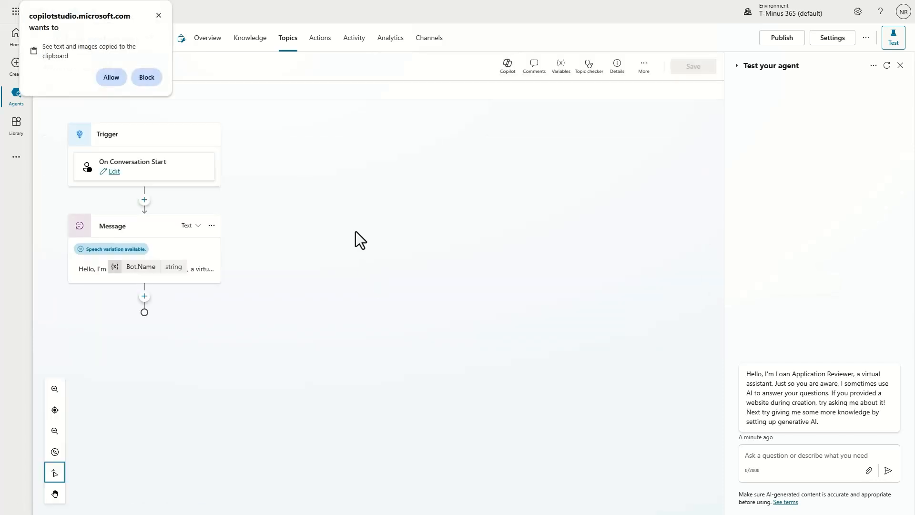
pyautogui.click(102, 81)
pyautogui.click(146, 252)
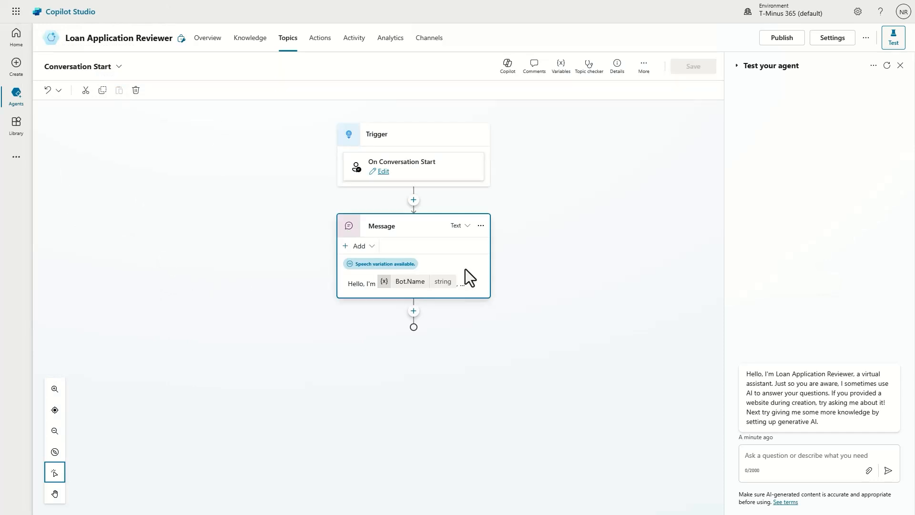
# Step: Expand the greeting message to read it, collapse it, and return to Overview
pyautogui.click(466, 281)
pyautogui.click(477, 331)
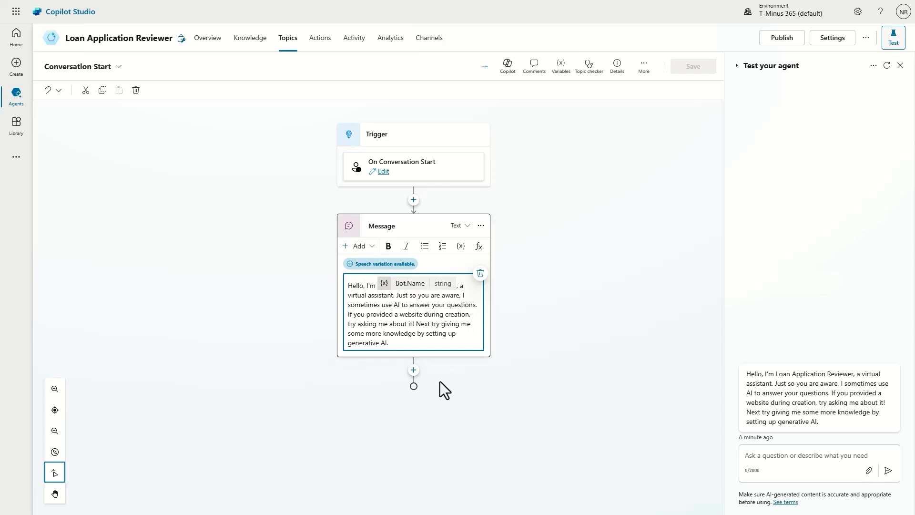
pyautogui.click(432, 358)
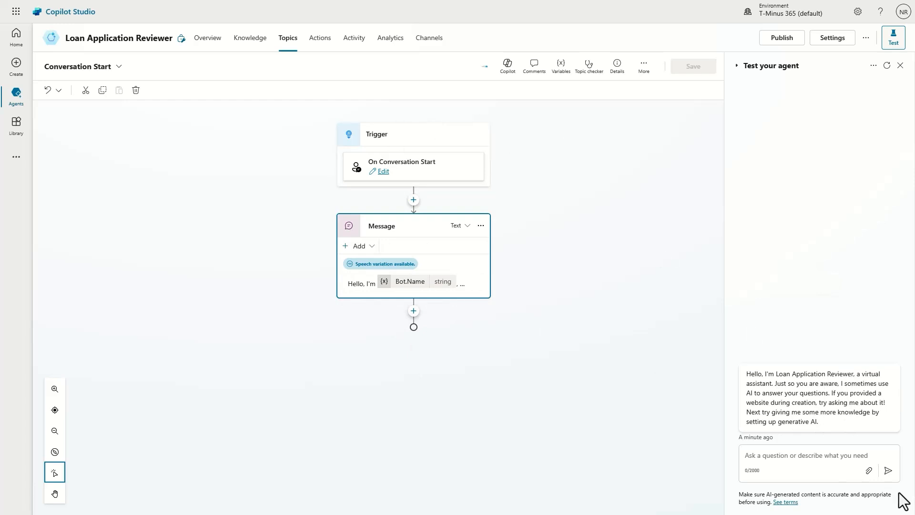
pyautogui.click(209, 39)
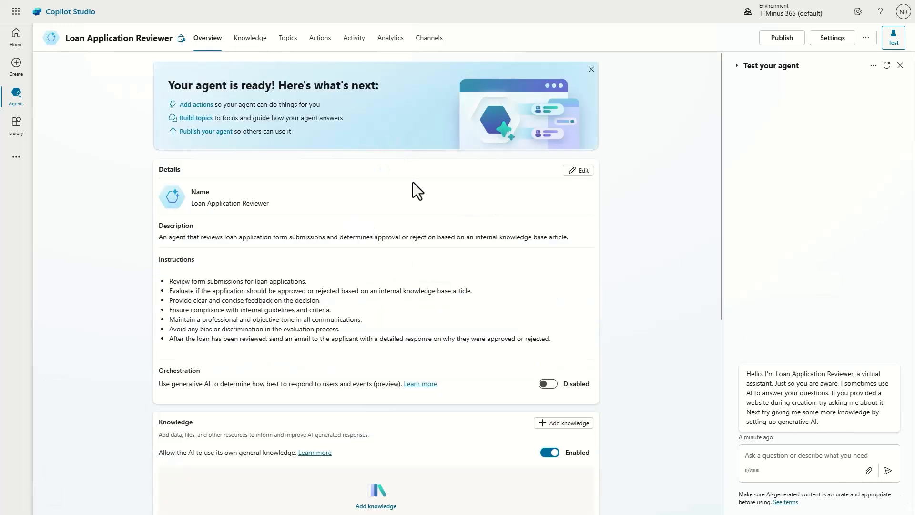
# Step: Under Triggers, choose Add trigger and turn on generative orchestration to reveal nine featured triggers
pyautogui.scroll(-5, 413, 182)
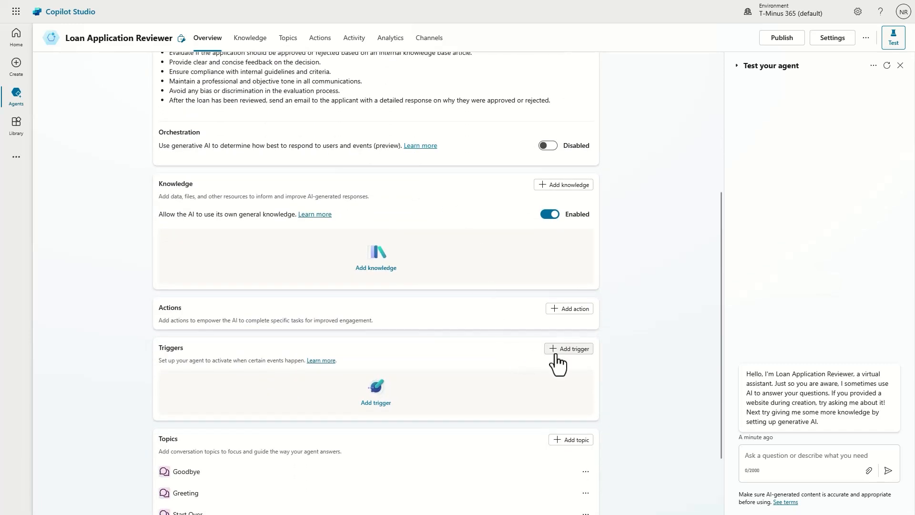
pyautogui.click(569, 348)
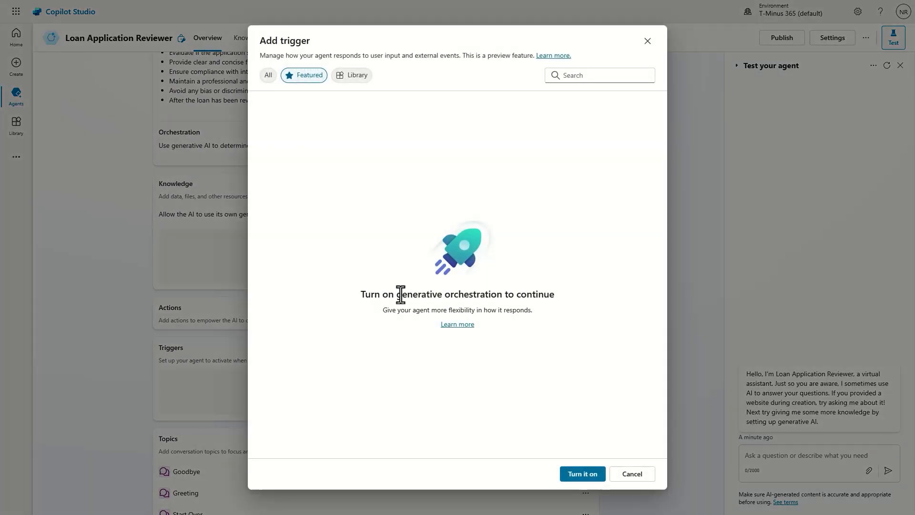
pyautogui.click(584, 474)
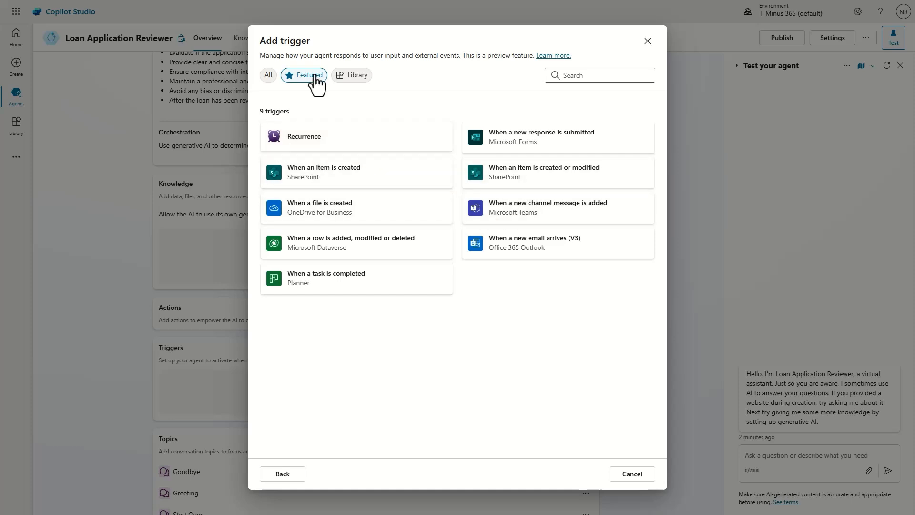
pyautogui.click(267, 76)
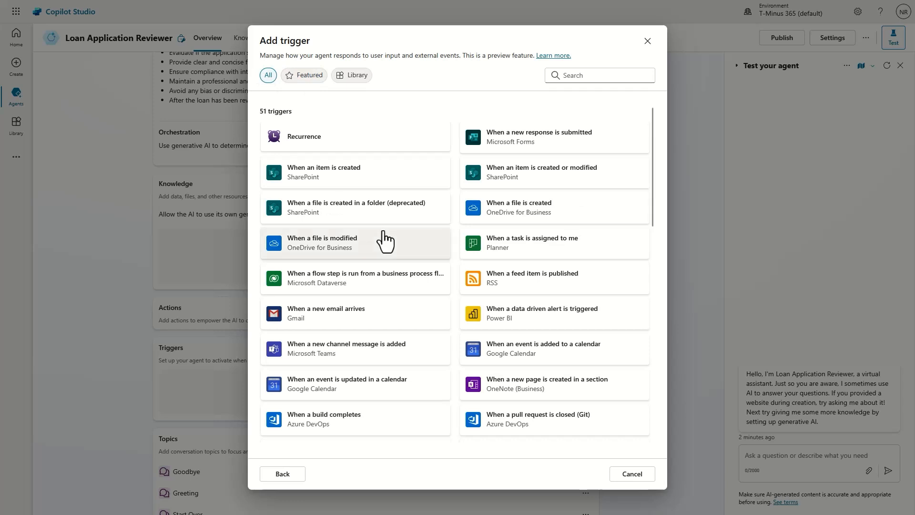
pyautogui.scroll(-2, 385, 242)
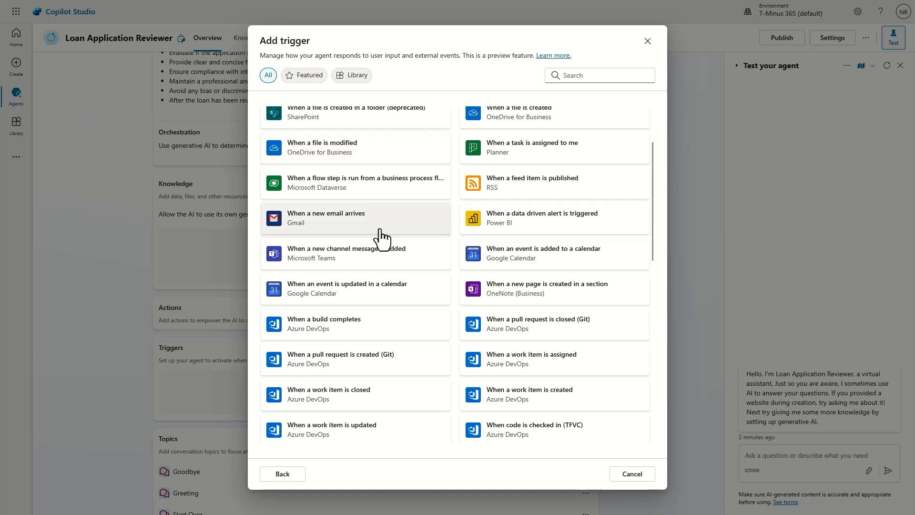
pyautogui.click(340, 79)
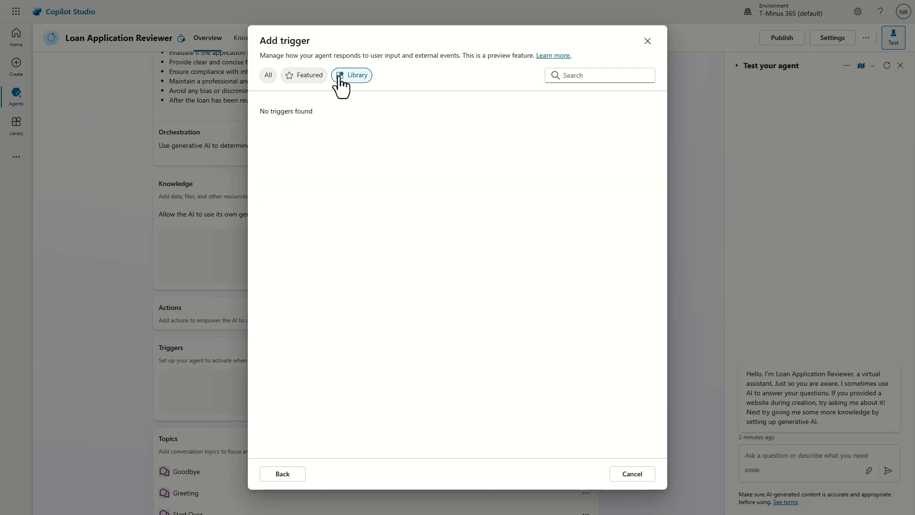
pyautogui.click(304, 80)
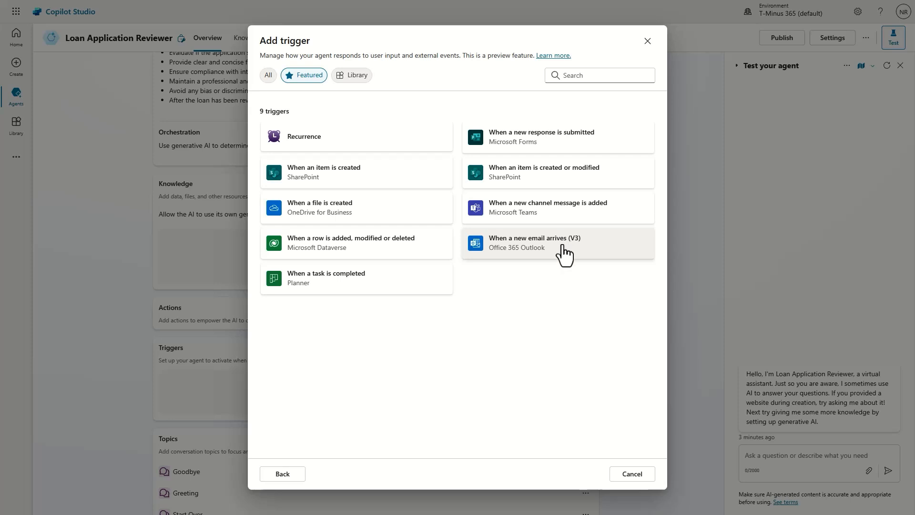
# Step: Pick the Microsoft Forms 'When a new response is submitted' trigger and browse its Form Id list
pyautogui.click(555, 149)
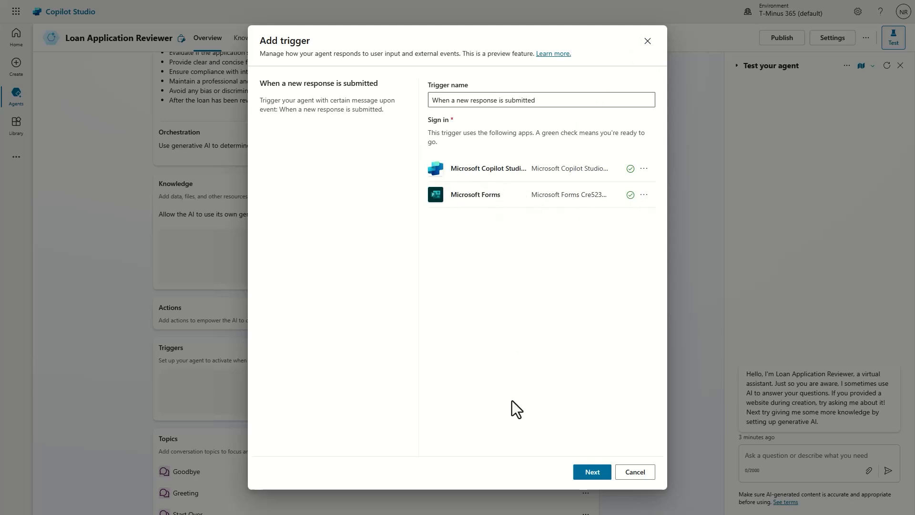
pyautogui.click(591, 472)
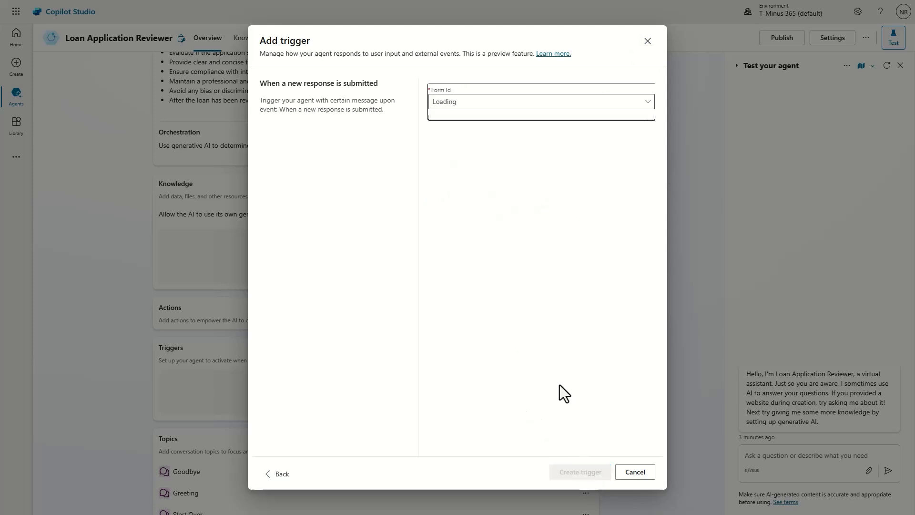
pyautogui.click(483, 102)
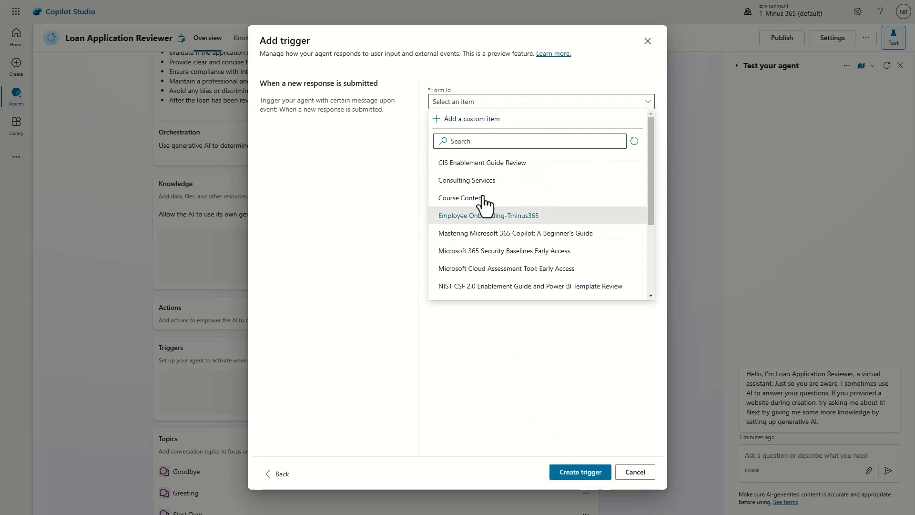
pyautogui.scroll(-3, 445, 162)
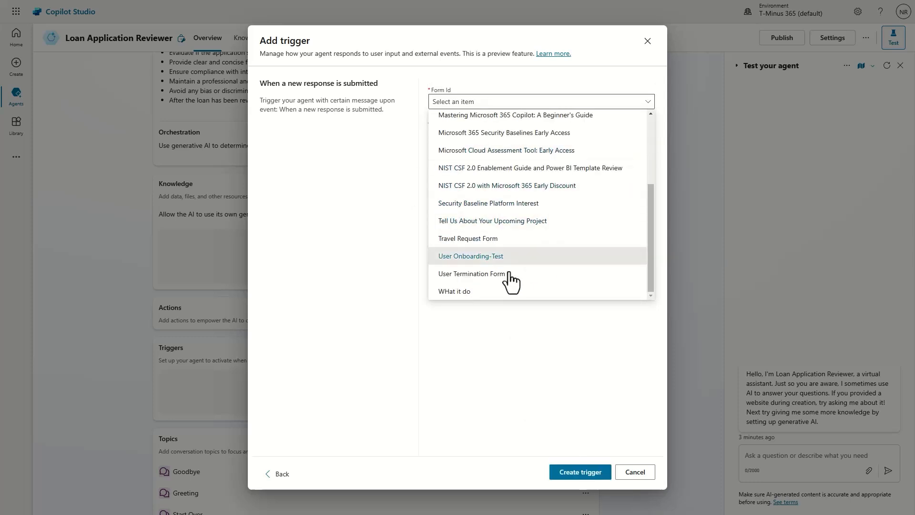
pyautogui.scroll(5, 460, 224)
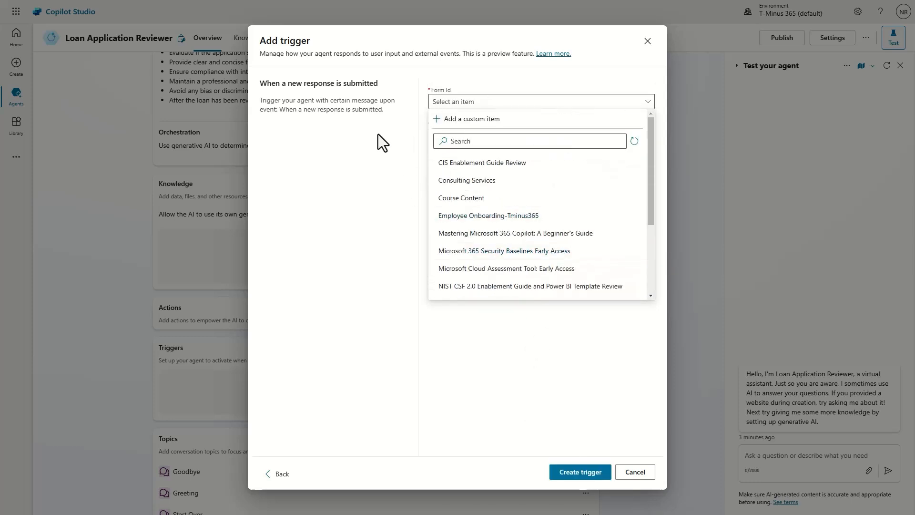
pyautogui.click(368, 147)
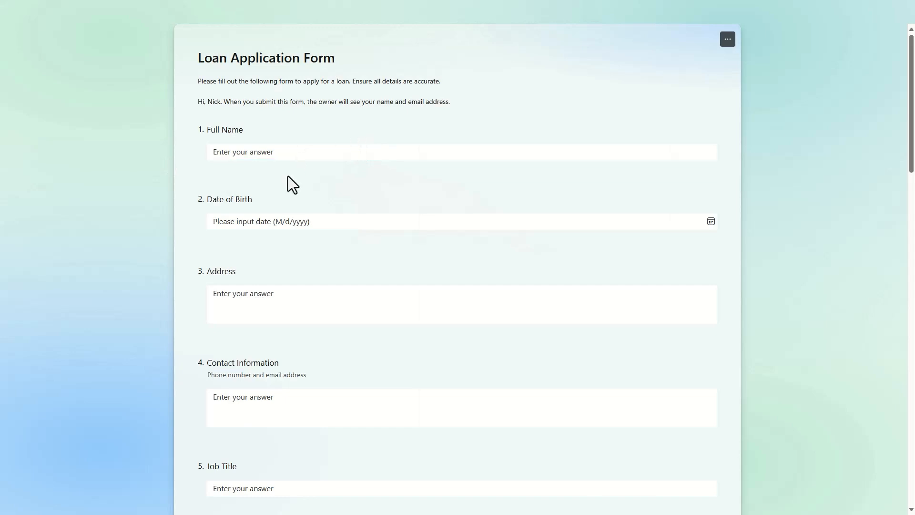
pyautogui.scroll(-2, 288, 176)
pyautogui.scroll(-3, 288, 176)
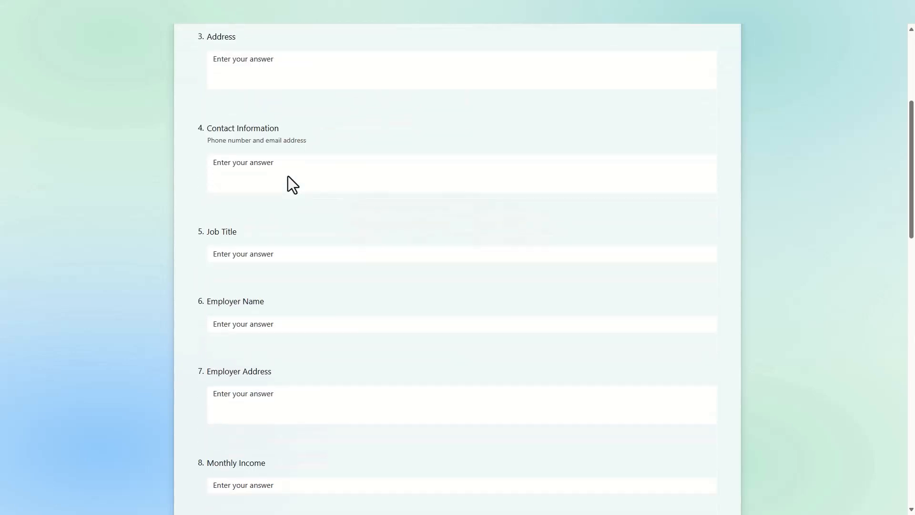
pyautogui.scroll(3, 326, 247)
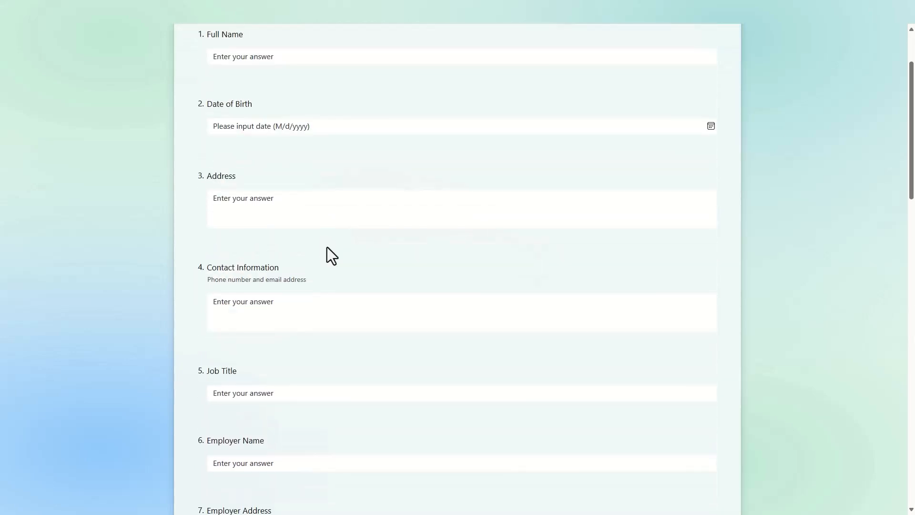
pyautogui.scroll(-1, 327, 247)
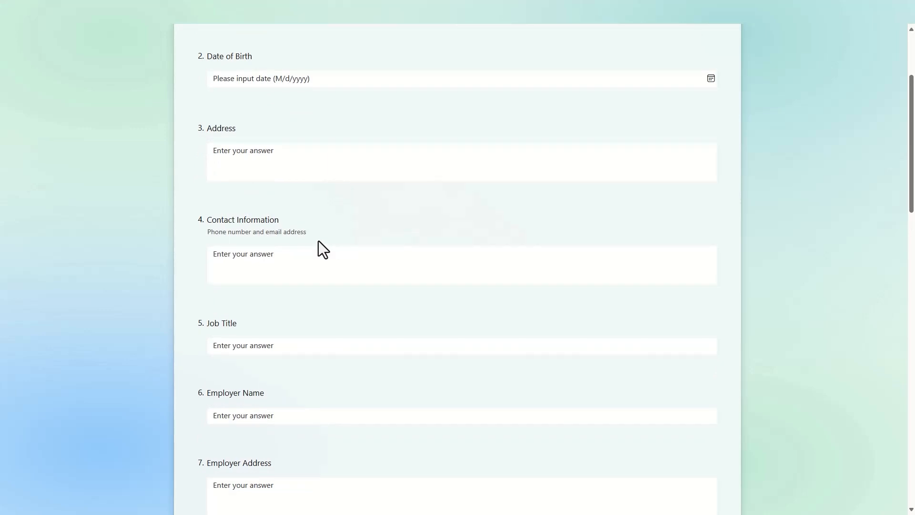
pyautogui.scroll(2, 318, 241)
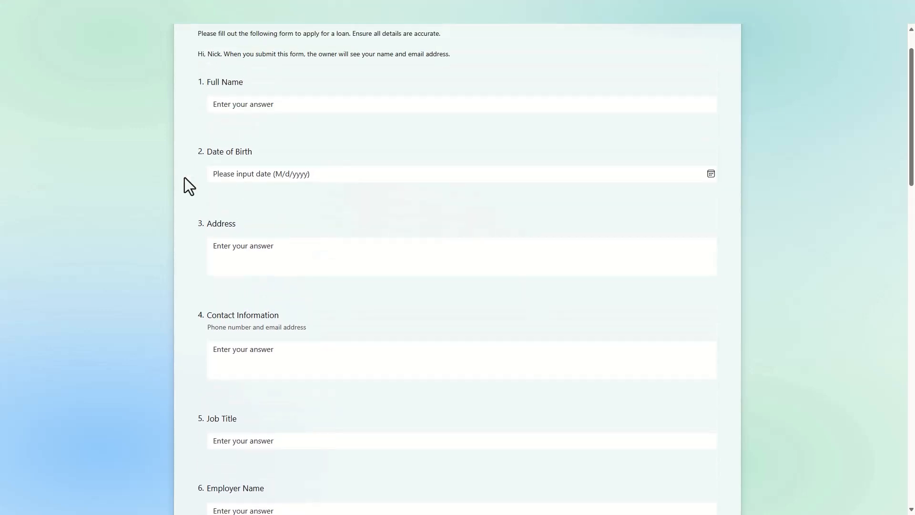
pyautogui.click(286, 241)
pyautogui.scroll(-4, 286, 240)
pyautogui.scroll(-11, 286, 240)
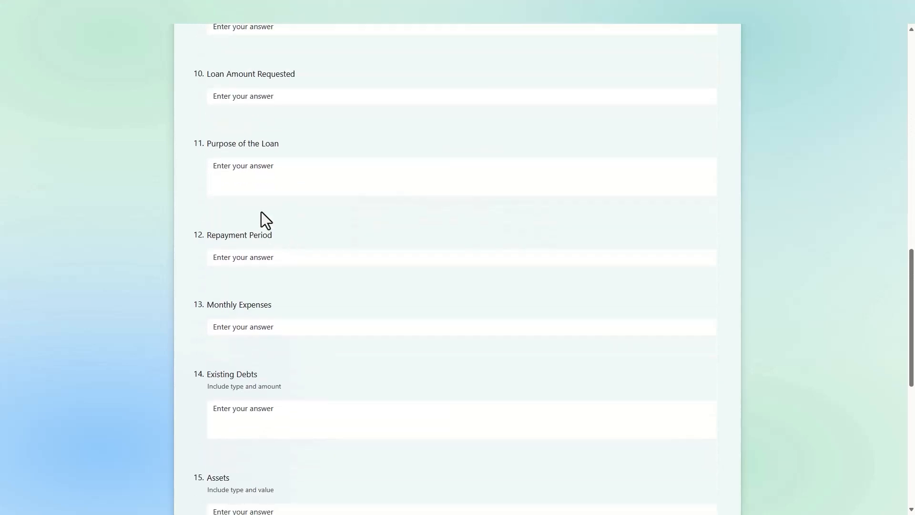
pyautogui.click(230, 165)
pyautogui.scroll(2, 230, 162)
pyautogui.click(270, 192)
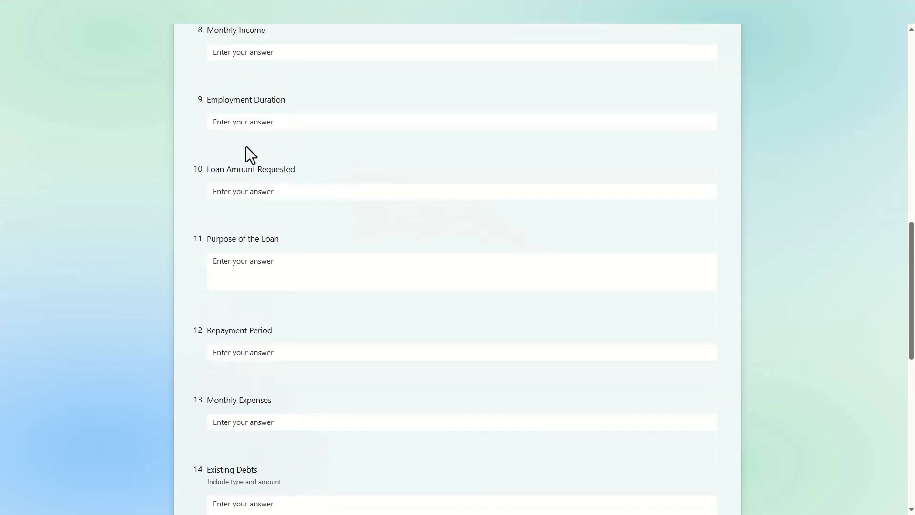
pyautogui.click(204, 34)
pyautogui.scroll(-3, 272, 302)
pyautogui.click(261, 276)
pyautogui.scroll(-6, 257, 286)
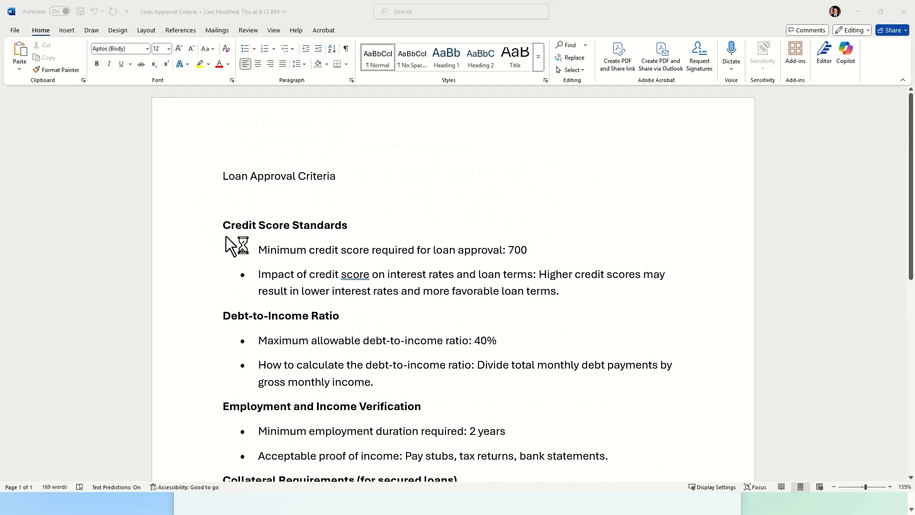
# Step: Read down the Loan Approval Criteria document to the 40% maximum debt-to-income ratio
pyautogui.scroll(-1, 226, 236)
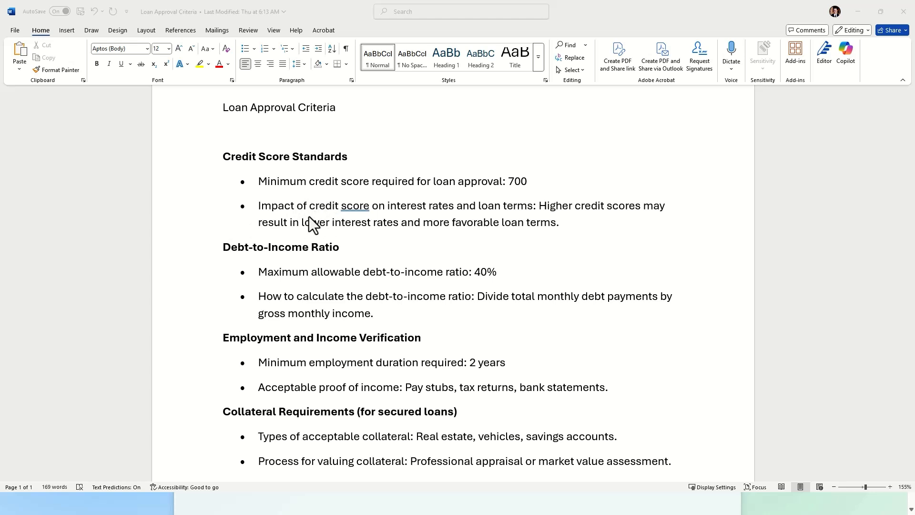
pyautogui.scroll(-1, 309, 218)
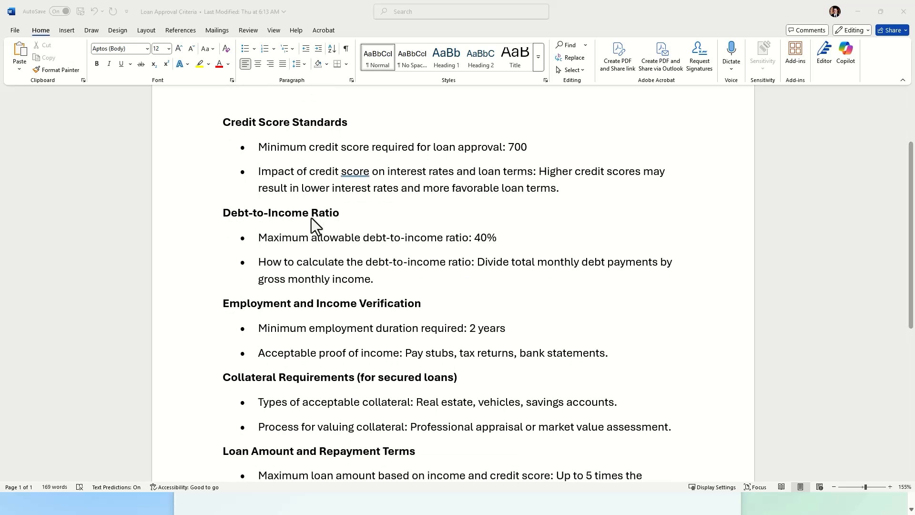
pyautogui.scroll(-2, 311, 219)
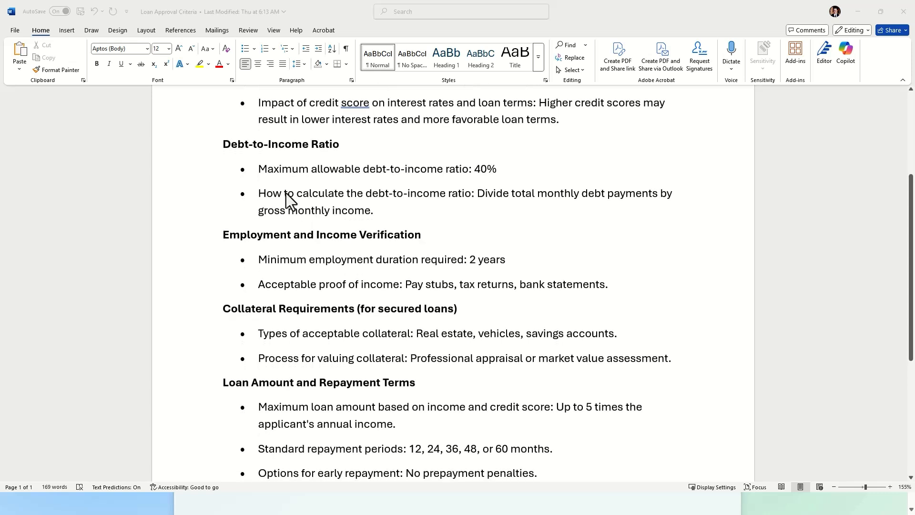
pyautogui.click(221, 147)
pyautogui.moveTo(496, 170); pyautogui.dragTo(469, 171)
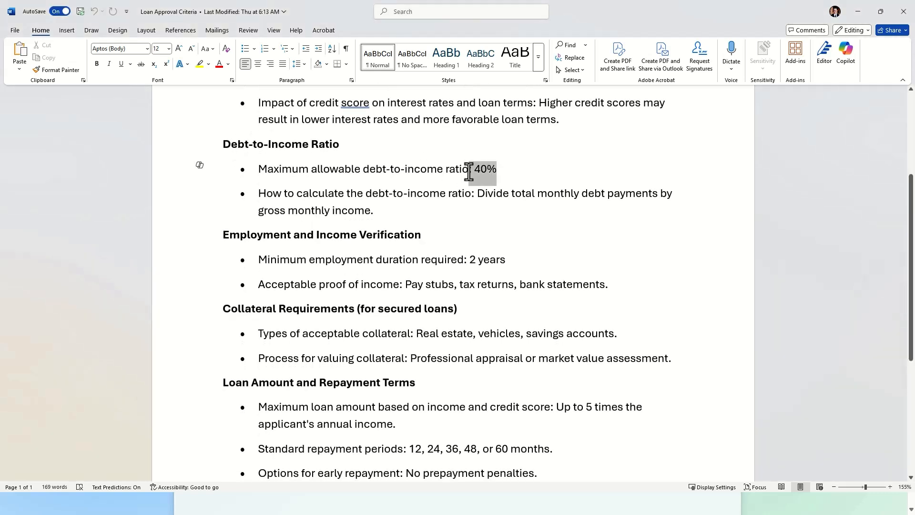
pyautogui.click(483, 220)
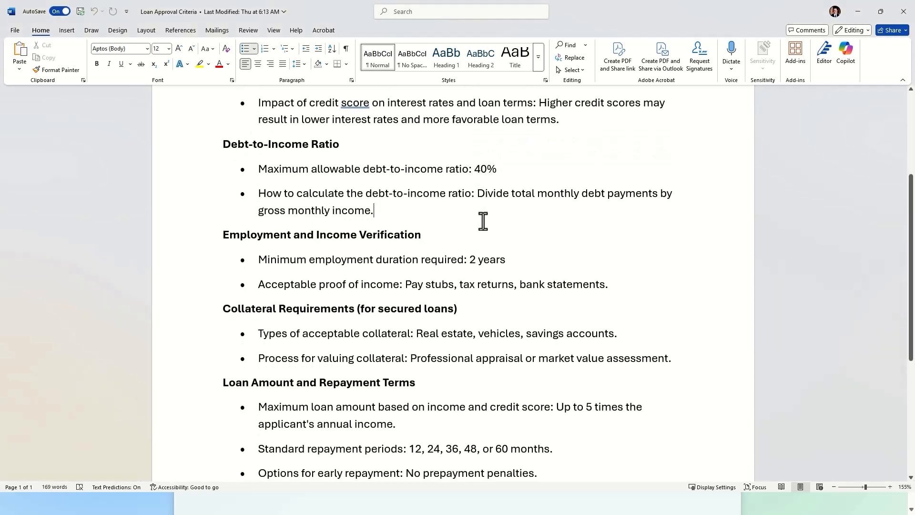
# Step: Continue through Loan Amount and Repayment Terms down to Additional Considerations
pyautogui.scroll(-2, 483, 221)
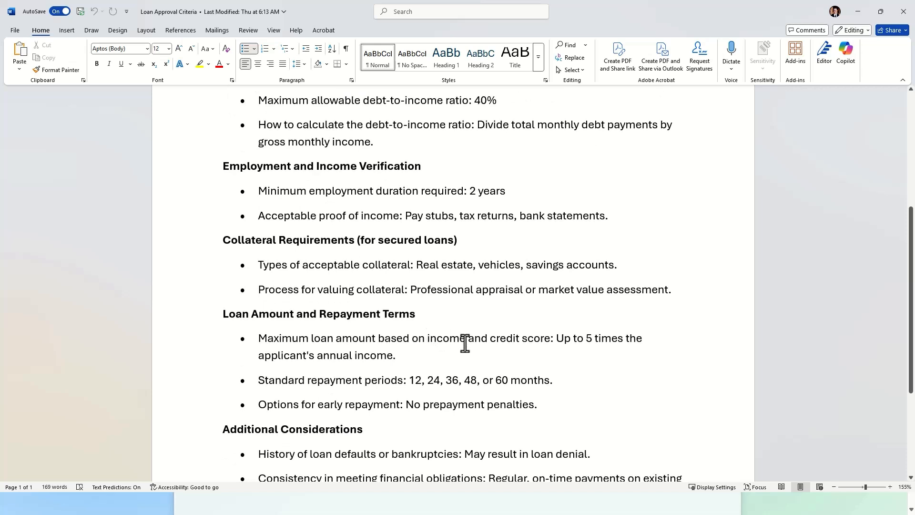
pyautogui.scroll(-3, 421, 402)
pyautogui.scroll(-2, 356, 323)
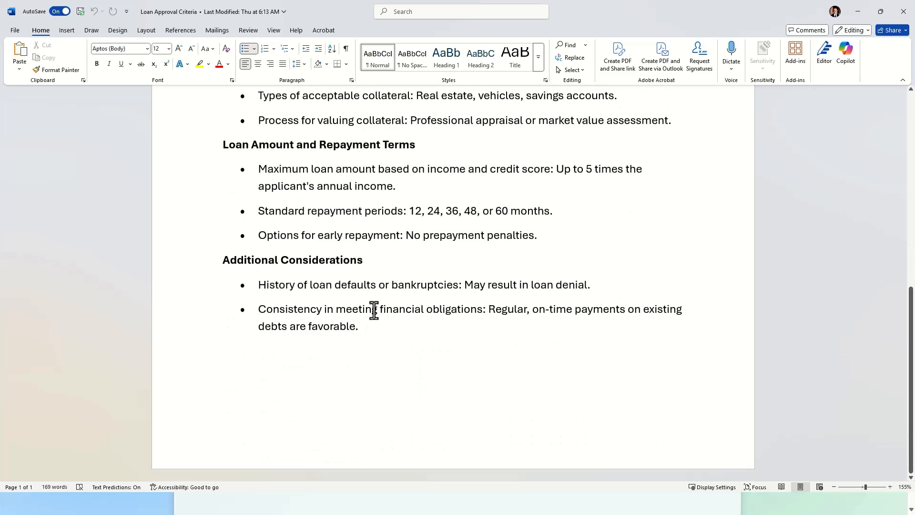
pyautogui.scroll(12, 400, 290)
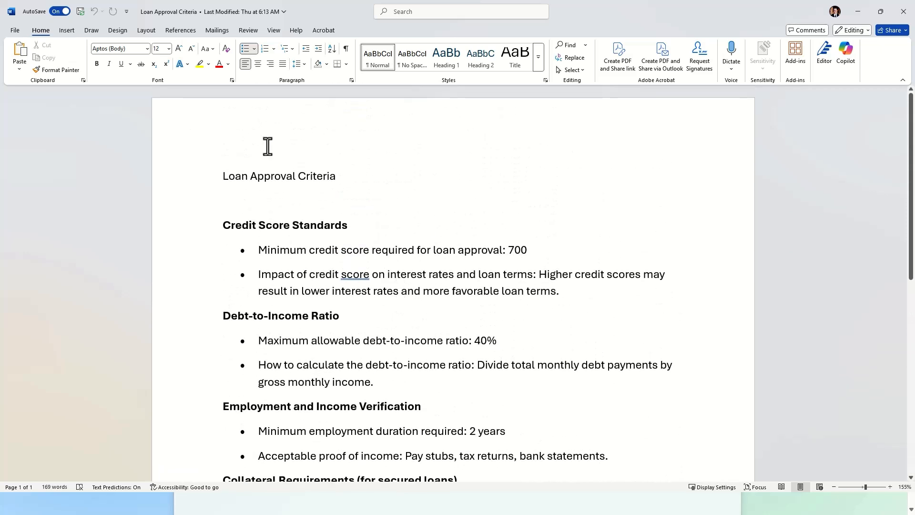
pyautogui.scroll(-2, 401, 199)
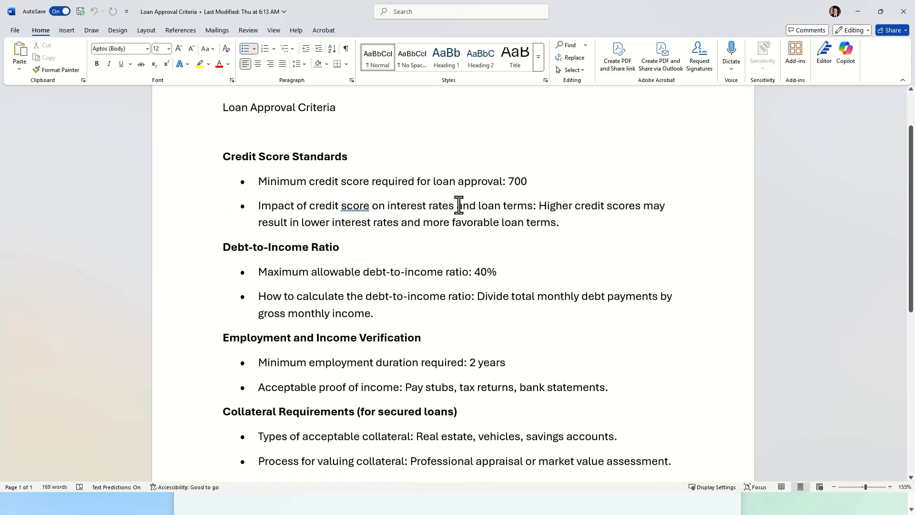
pyautogui.scroll(-3, 777, 349)
pyautogui.scroll(2, 568, 329)
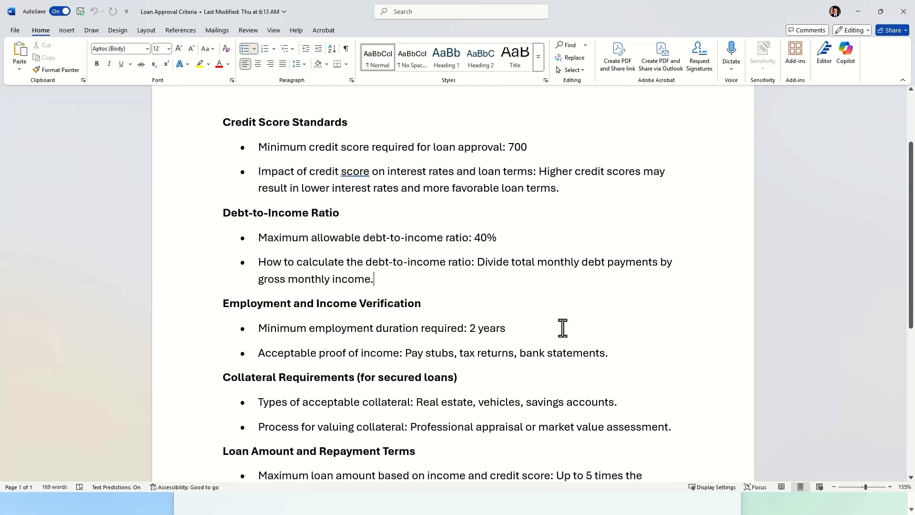
pyautogui.scroll(1, 560, 328)
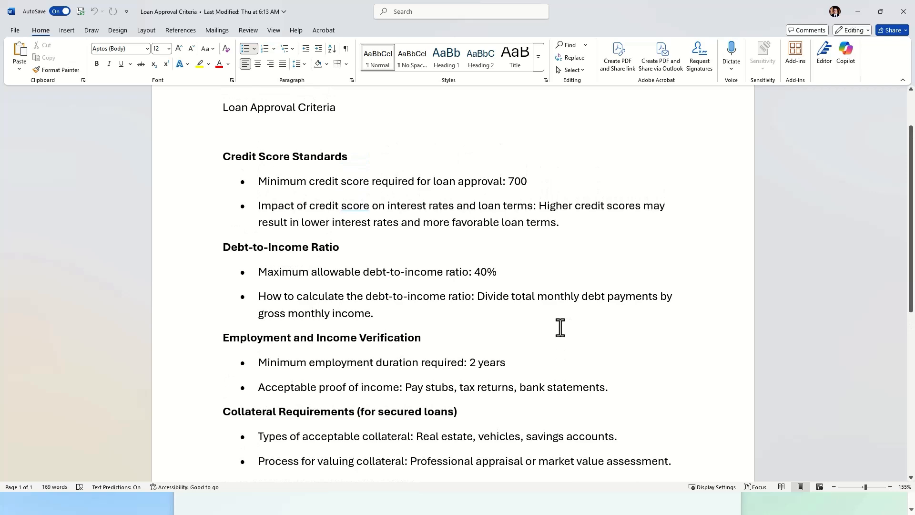
pyautogui.scroll(-7, 506, 318)
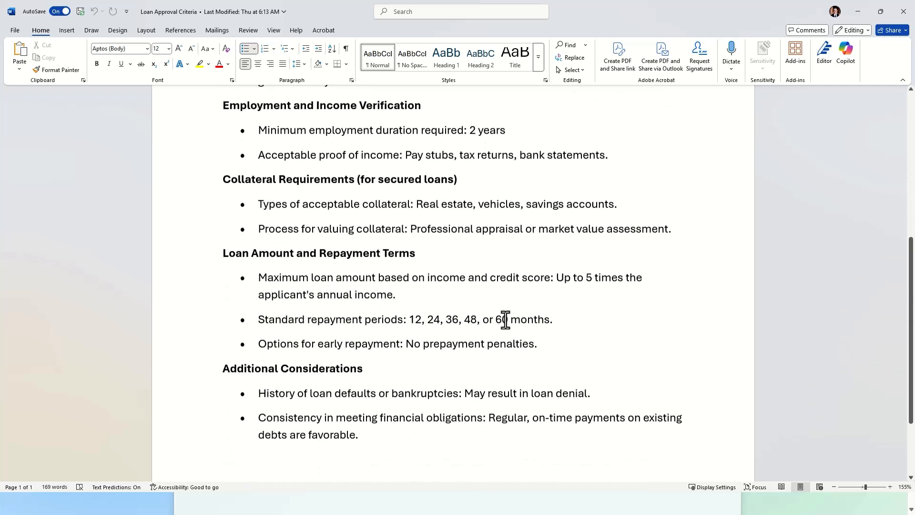
pyautogui.scroll(-2, 505, 319)
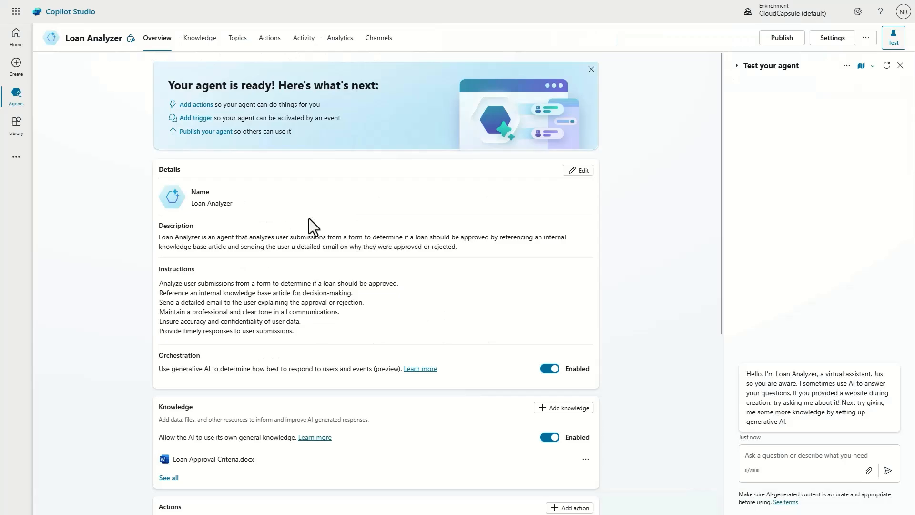
pyautogui.scroll(-1, 310, 218)
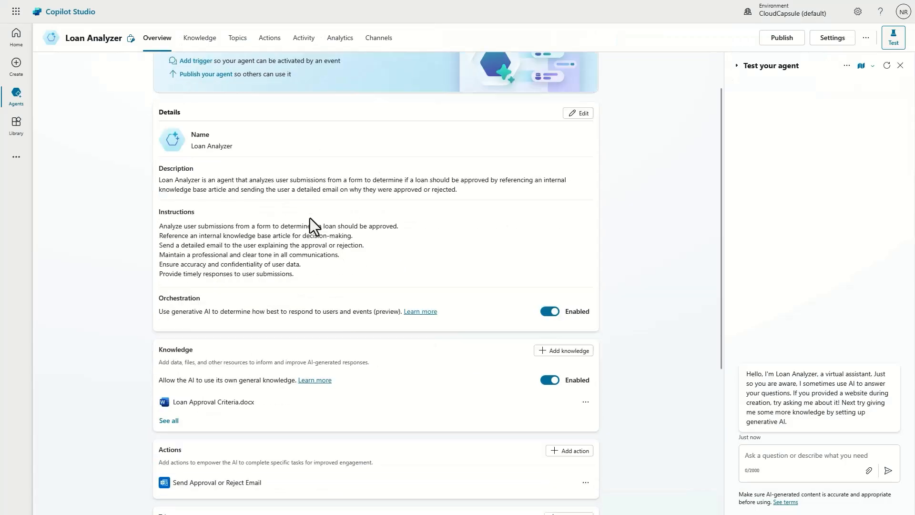
pyautogui.scroll(-4, 310, 218)
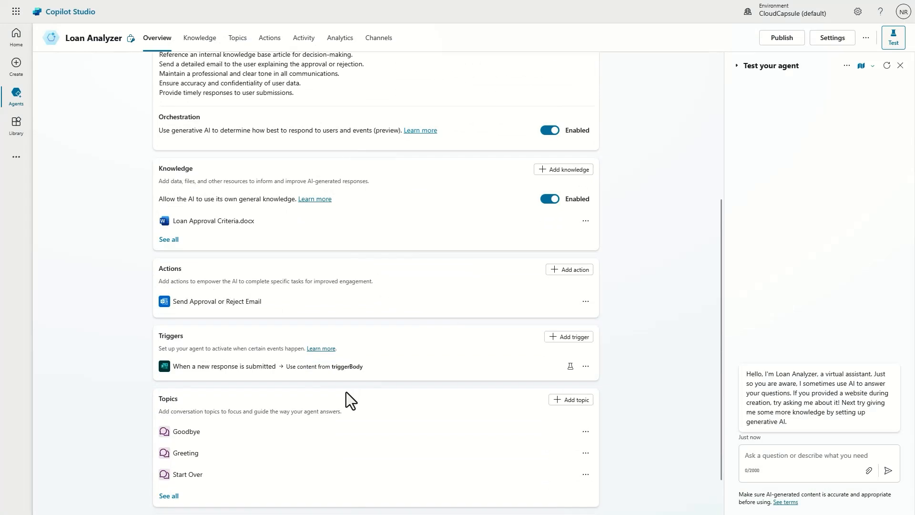
pyautogui.scroll(3, 348, 388)
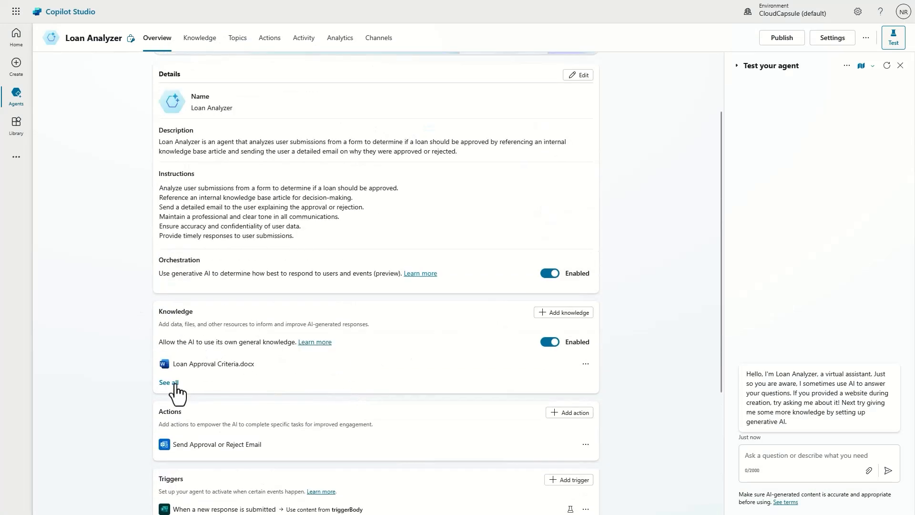
pyautogui.click(564, 313)
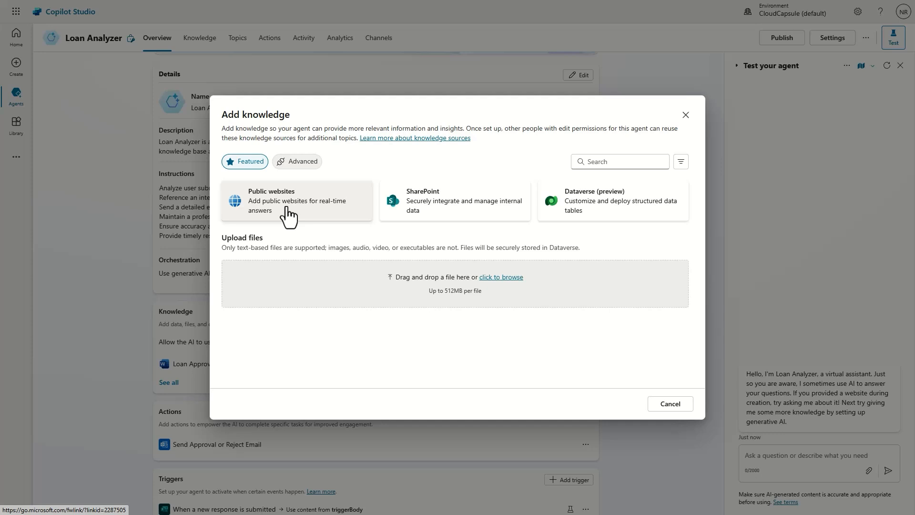
pyautogui.click(398, 210)
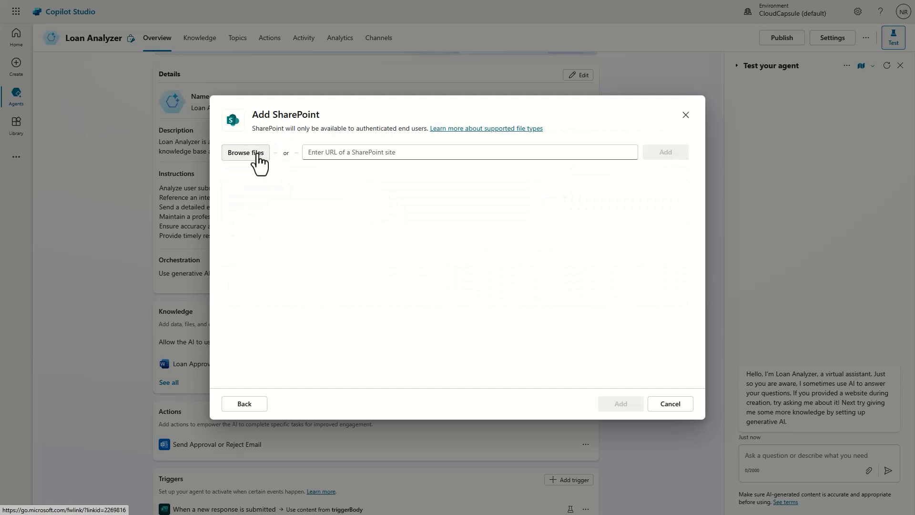
pyautogui.click(242, 406)
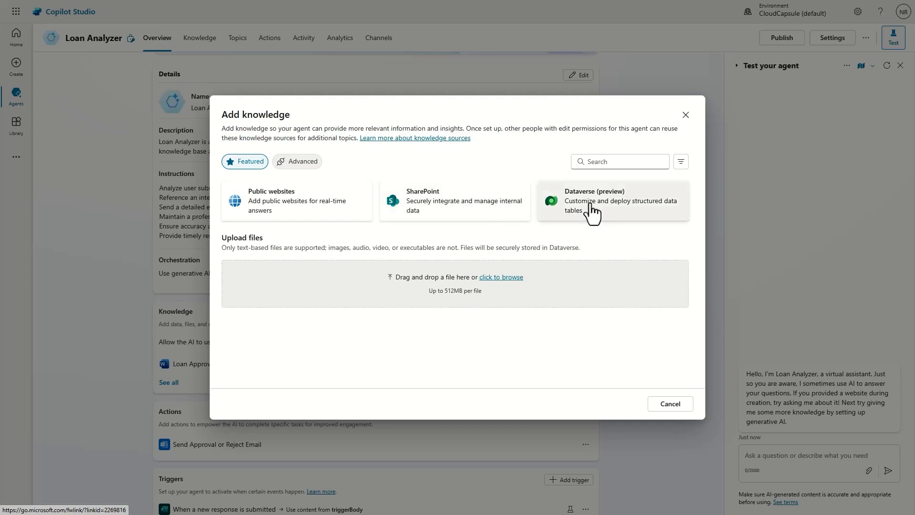
pyautogui.click(314, 163)
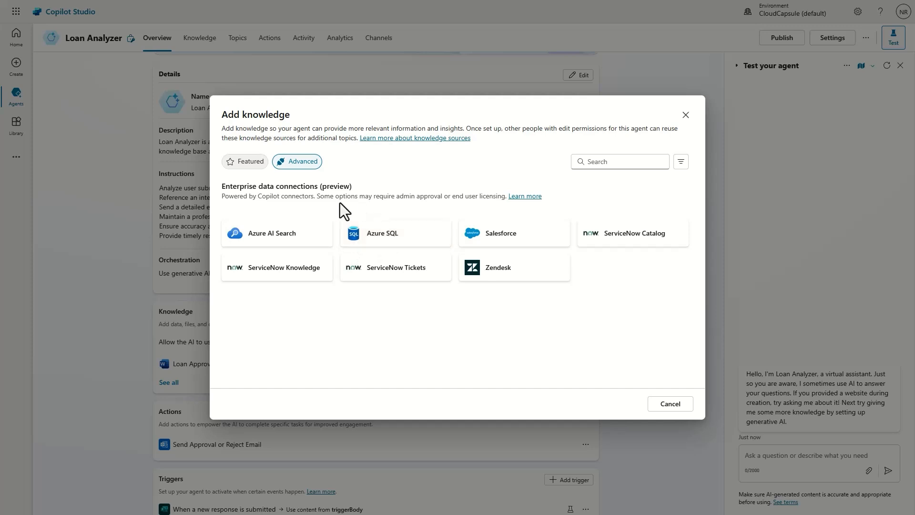
pyautogui.click(239, 162)
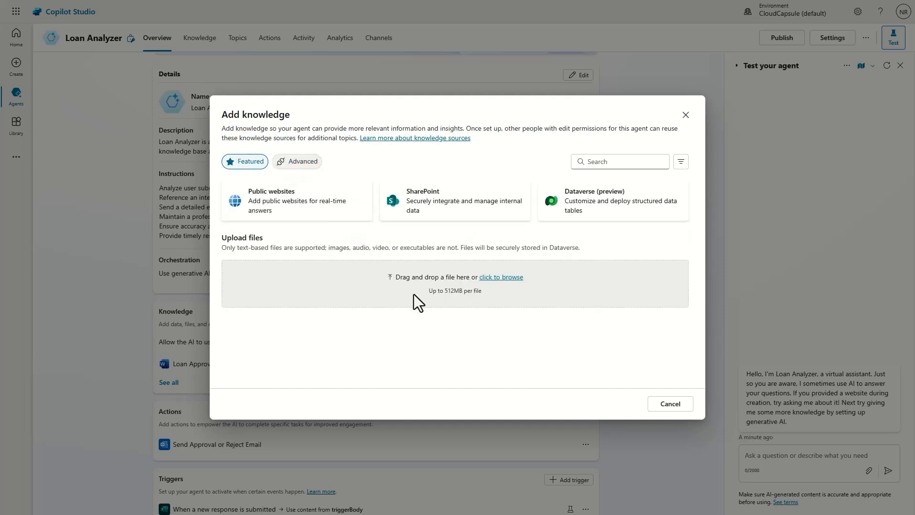
pyautogui.click(672, 406)
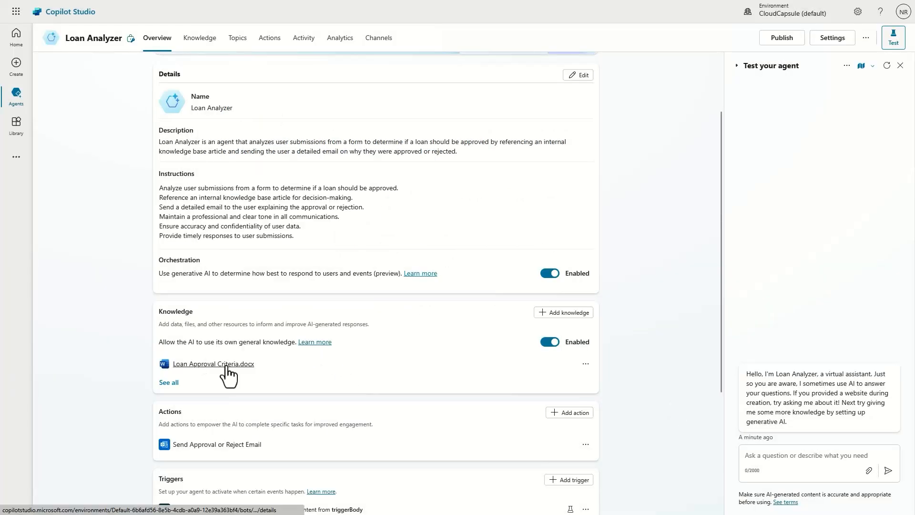
pyautogui.scroll(-2, 225, 354)
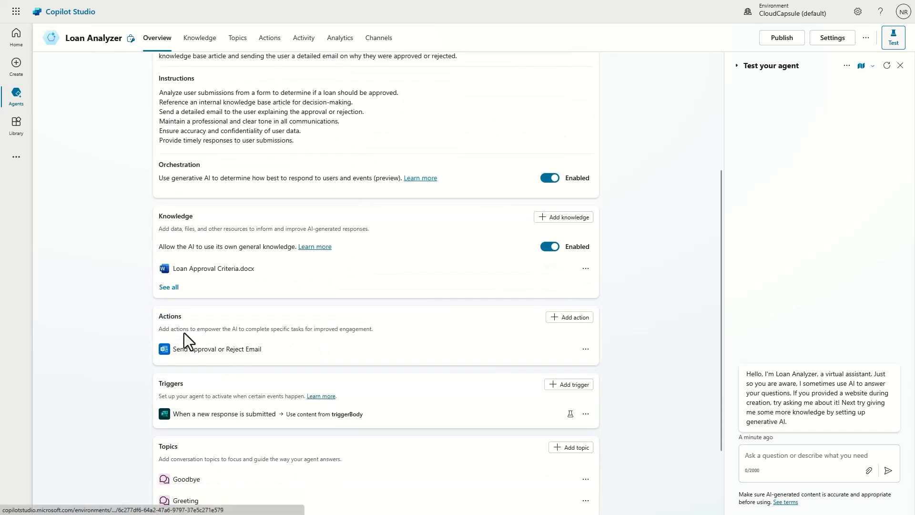
pyautogui.click(567, 318)
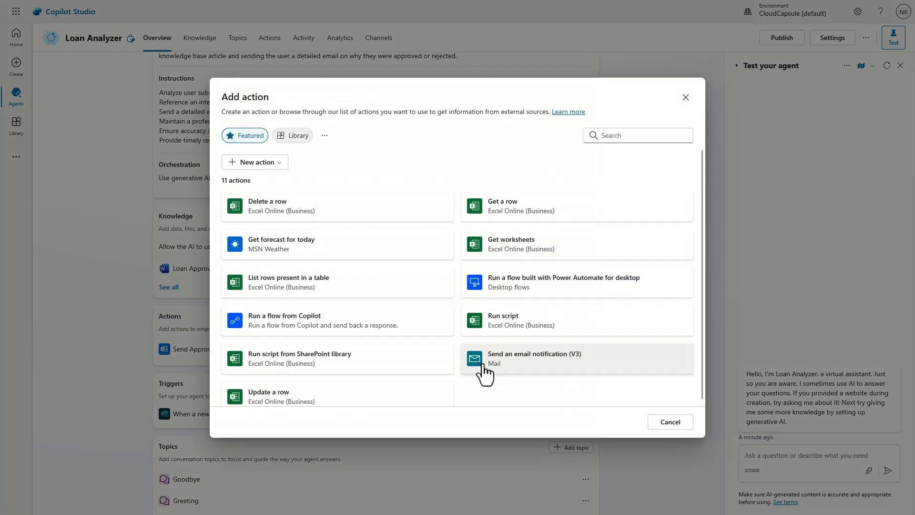
pyautogui.scroll(-1, 460, 299)
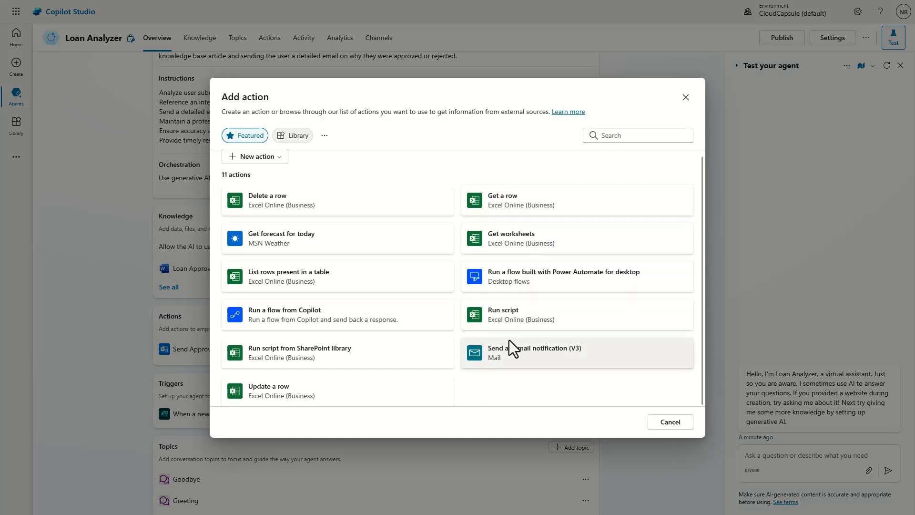
pyautogui.scroll(1, 489, 387)
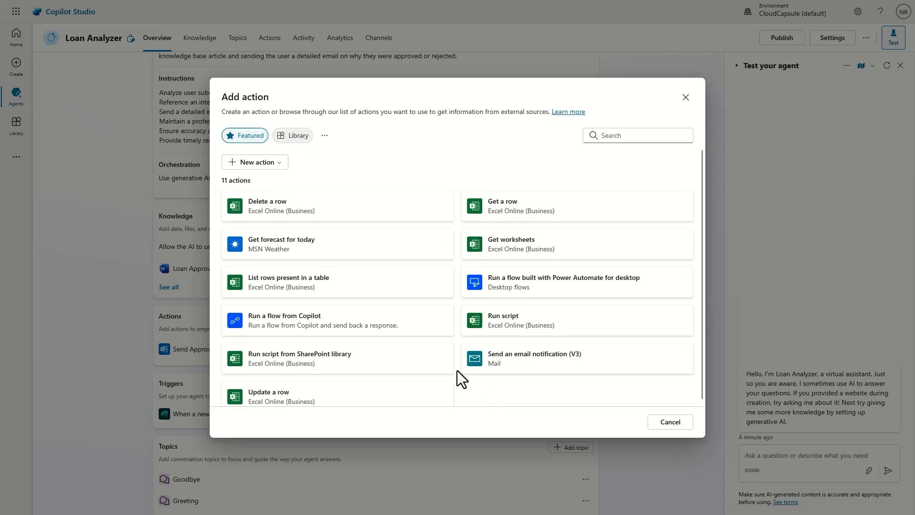
pyautogui.click(296, 137)
pyautogui.click(255, 140)
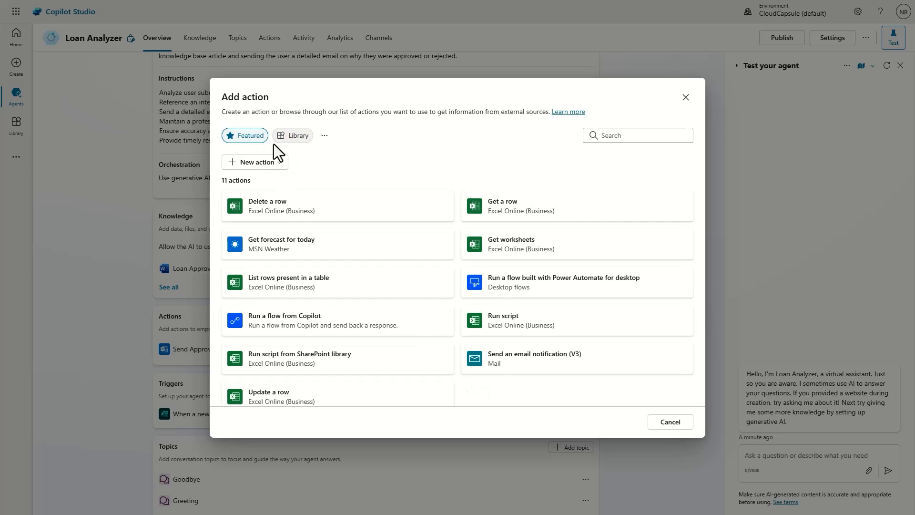
pyautogui.click(643, 137)
pyautogui.write('mailchimp')
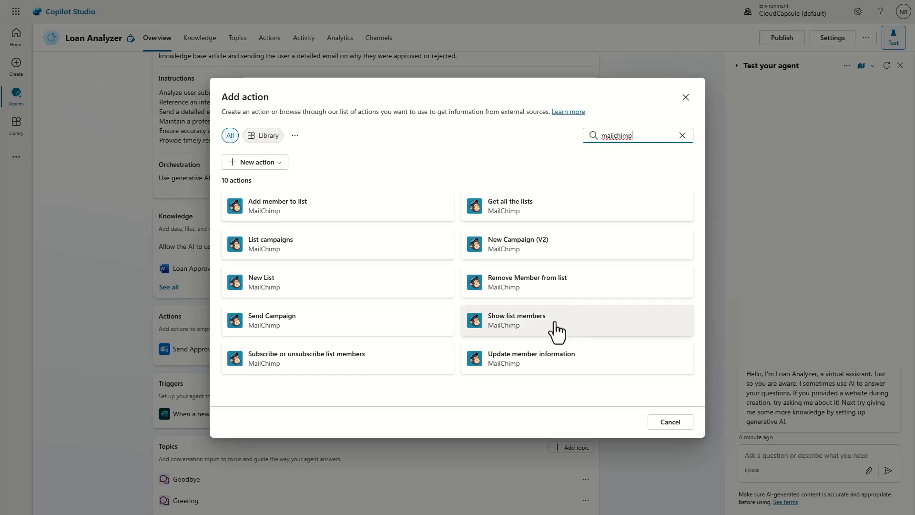
pyautogui.hotkey('ctrl', 'a')
pyautogui.press('BackSpace')
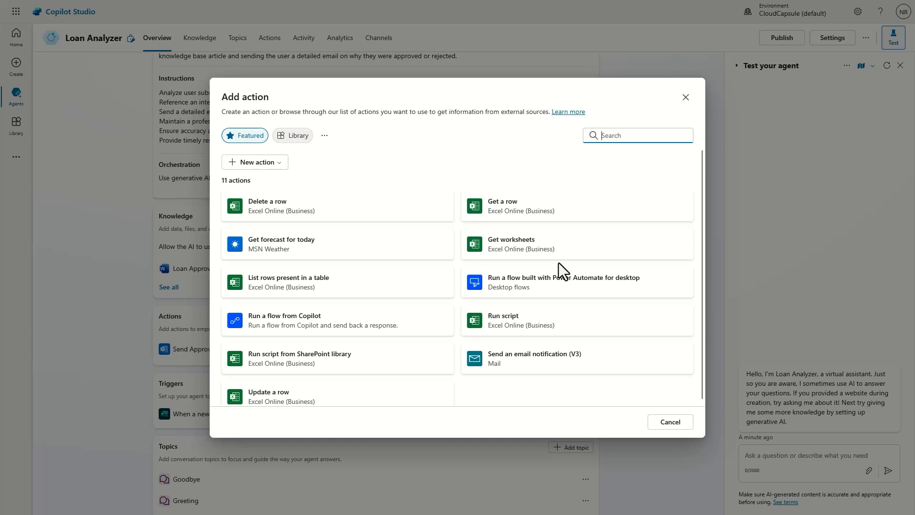
pyautogui.write('offic')
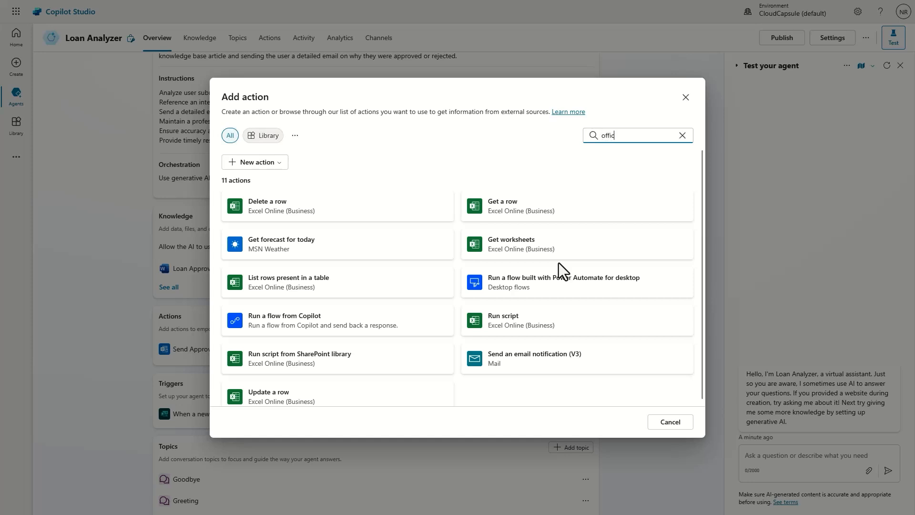
pyautogui.write('e')
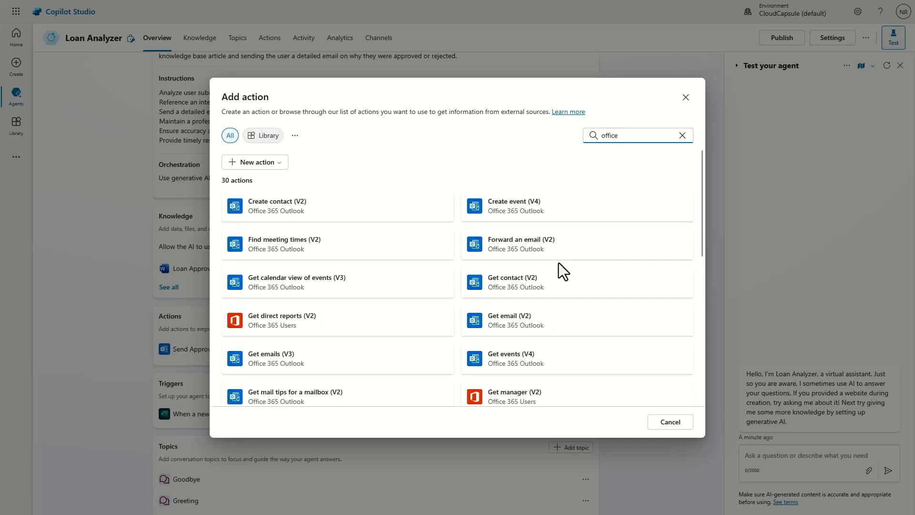
pyautogui.write(' 365')
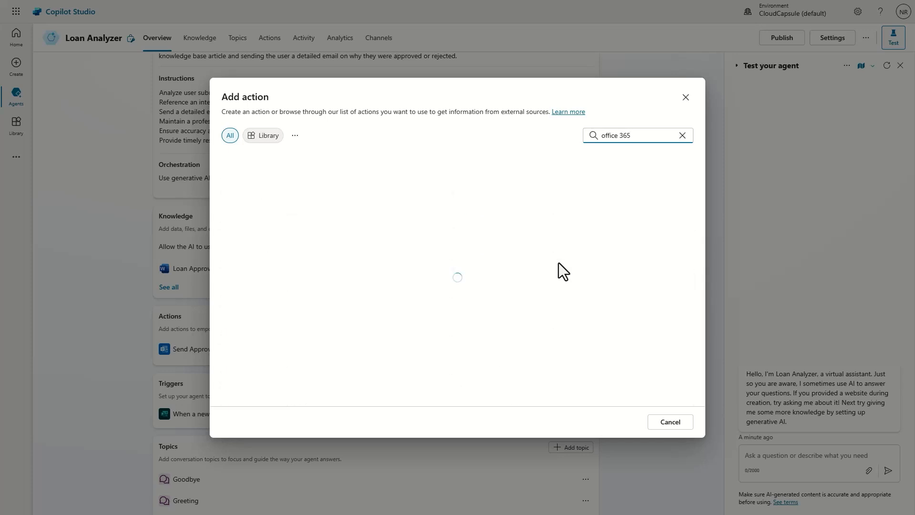
pyautogui.scroll(-3, 291, 239)
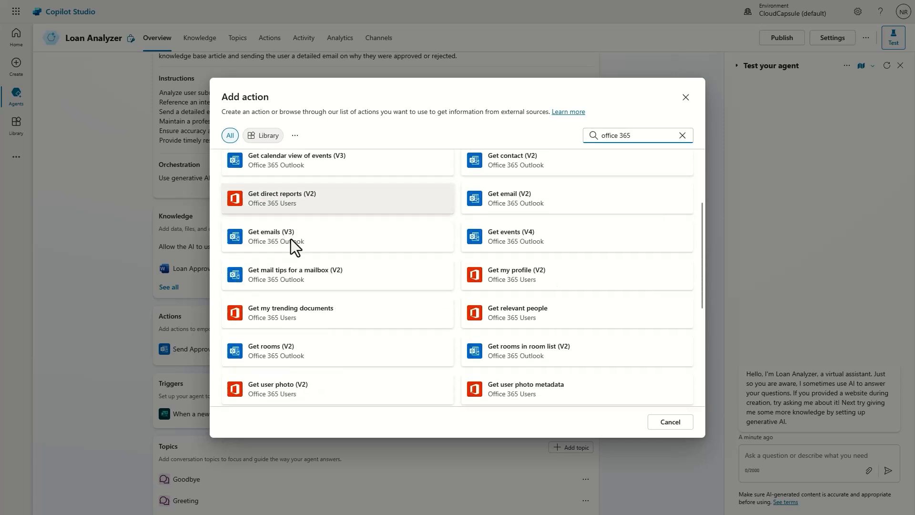
pyautogui.scroll(-5, 353, 284)
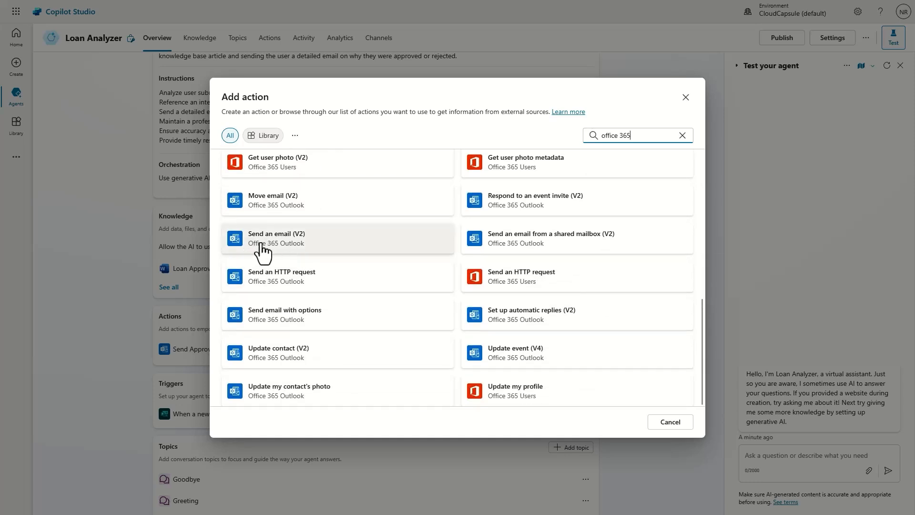
pyautogui.click(685, 97)
# Step: Open the Send Approval or Reject Email action with User authentication and view its inputs
pyautogui.click(255, 350)
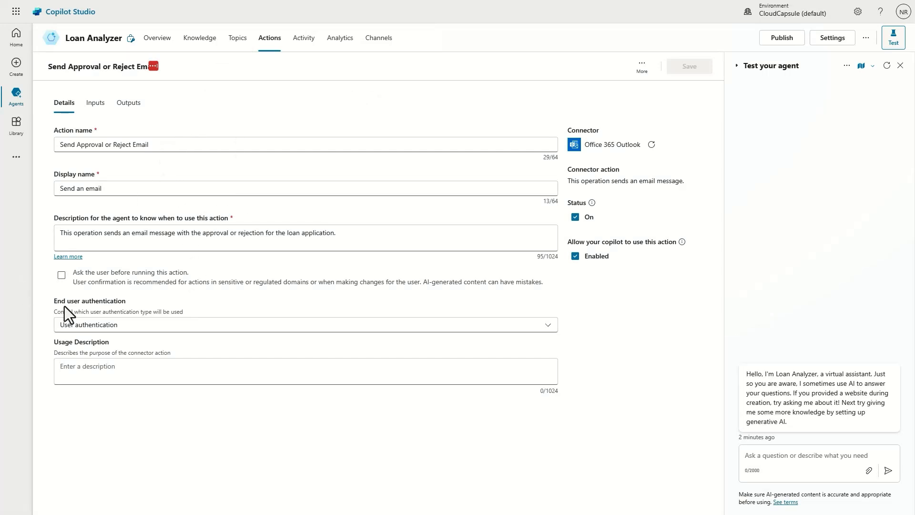
pyautogui.click(120, 330)
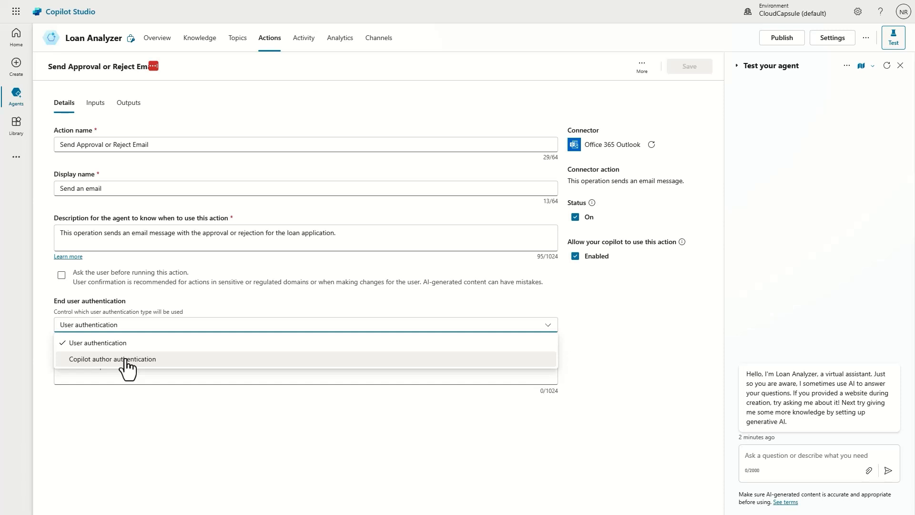
pyautogui.click(107, 343)
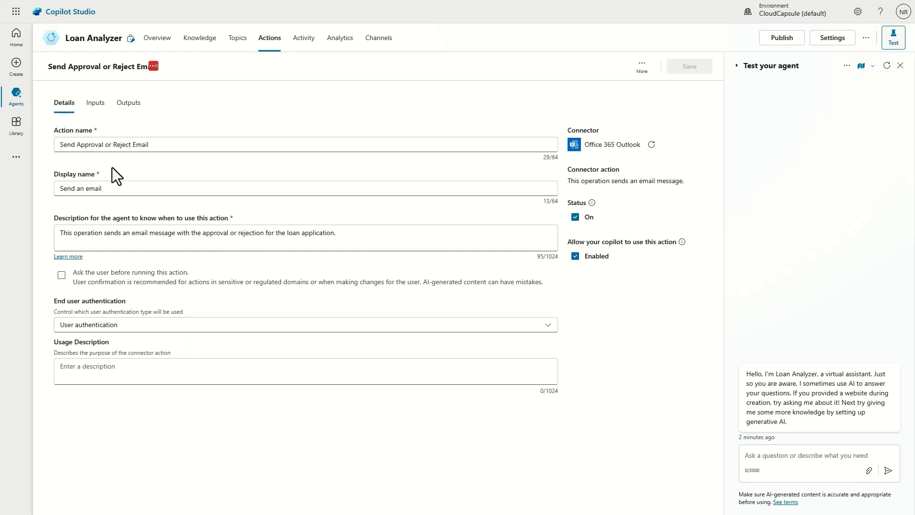
pyautogui.click(95, 104)
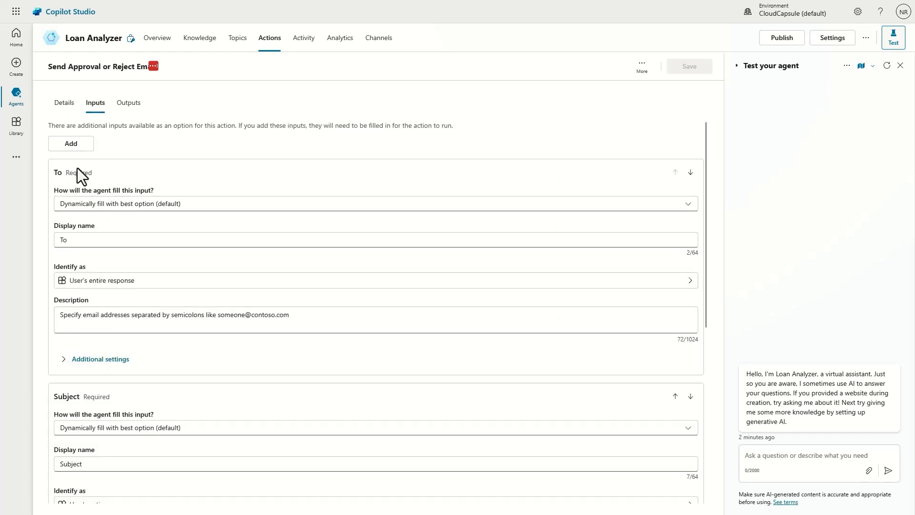
# Step: Leave the To input at its default dynamic fill option
pyautogui.click(102, 206)
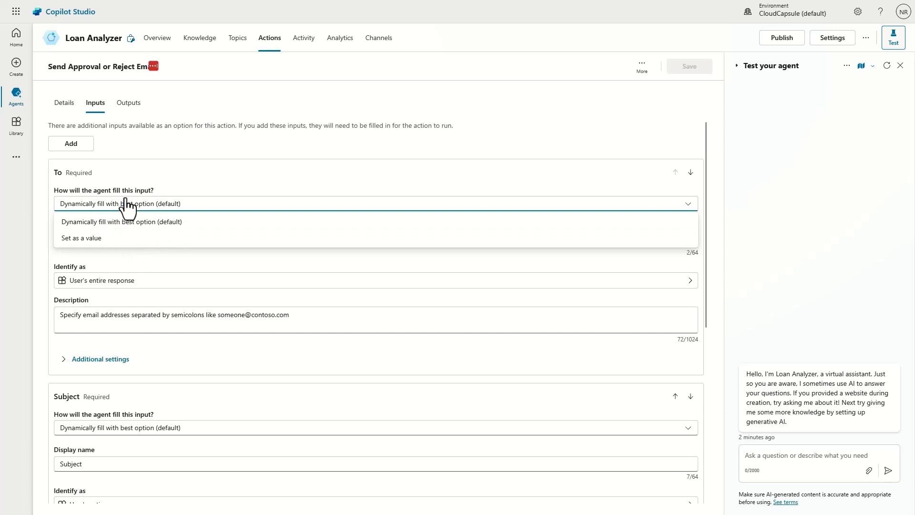
pyautogui.click(146, 218)
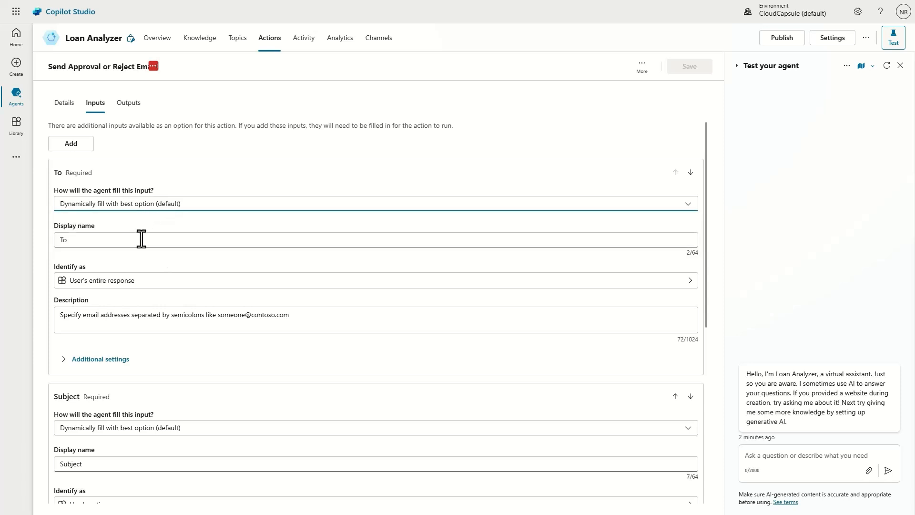
pyautogui.scroll(-1, 141, 239)
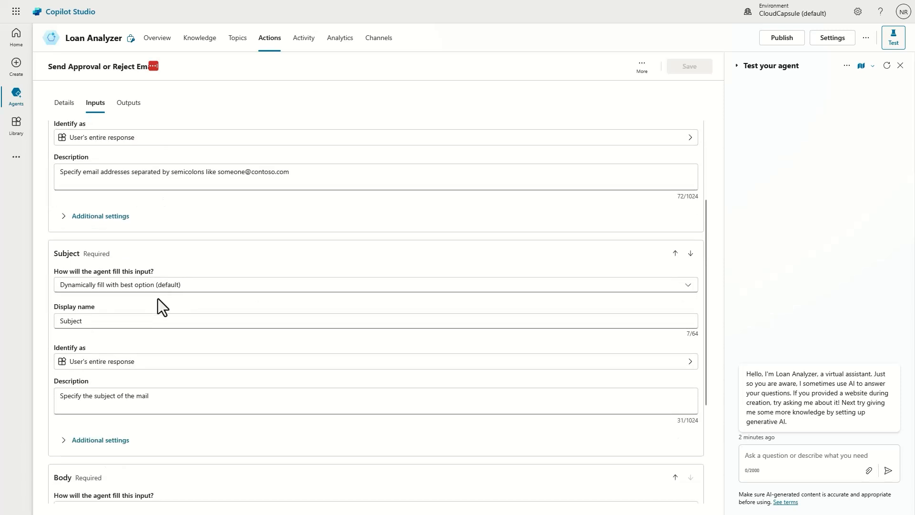
pyautogui.scroll(3, 109, 130)
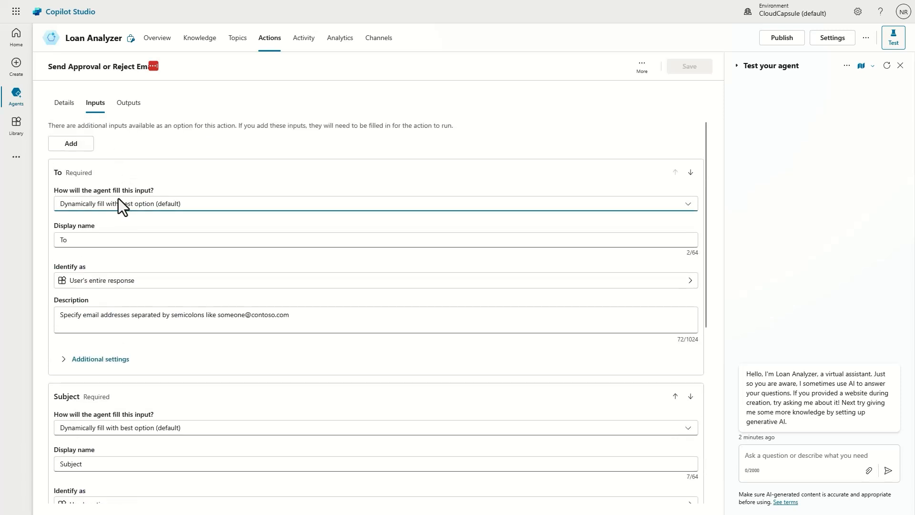
pyautogui.click(121, 204)
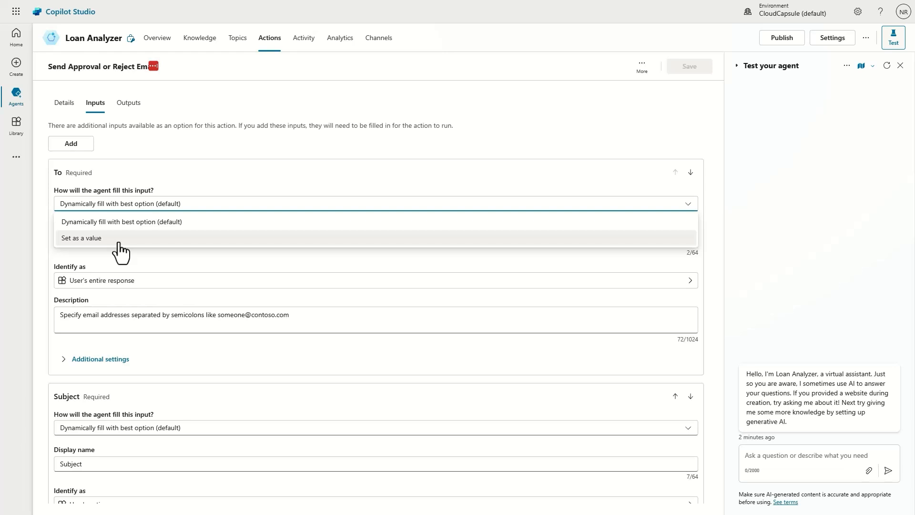
pyautogui.click(126, 205)
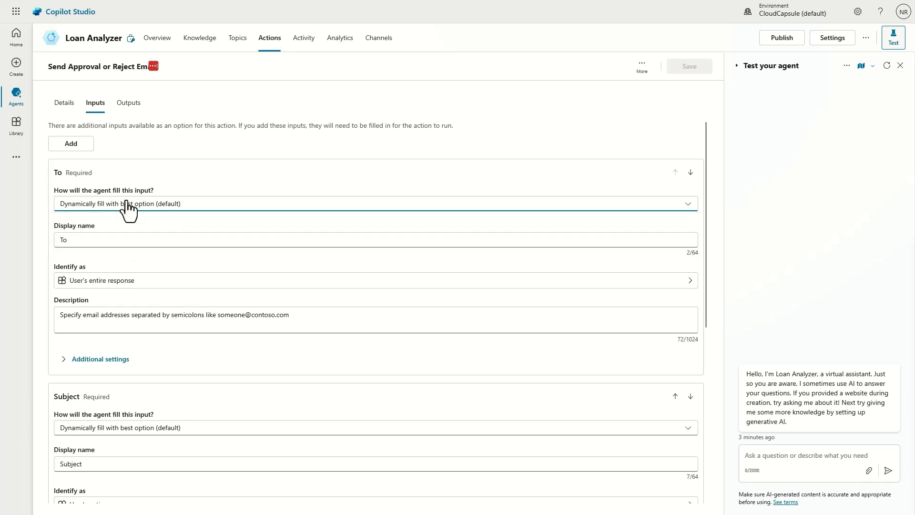
pyautogui.scroll(-4, 69, 265)
pyautogui.scroll(-3, 118, 339)
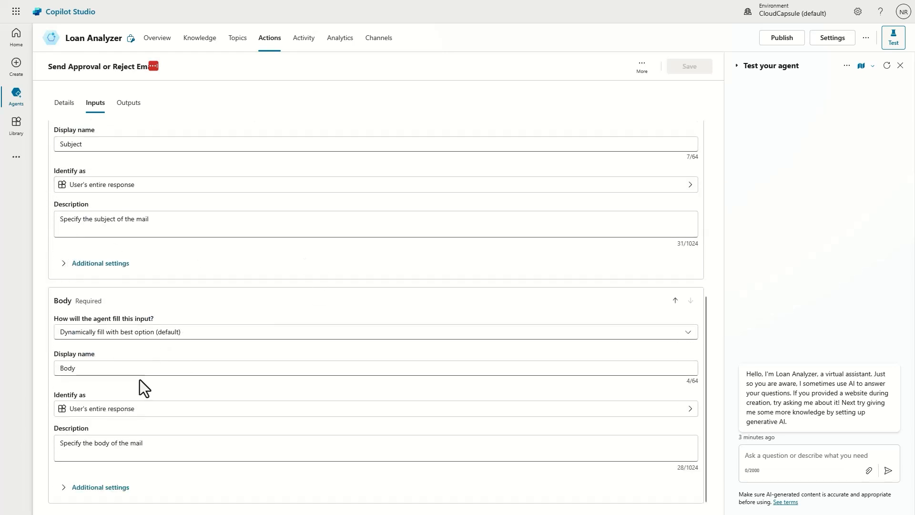
pyautogui.scroll(7, 167, 370)
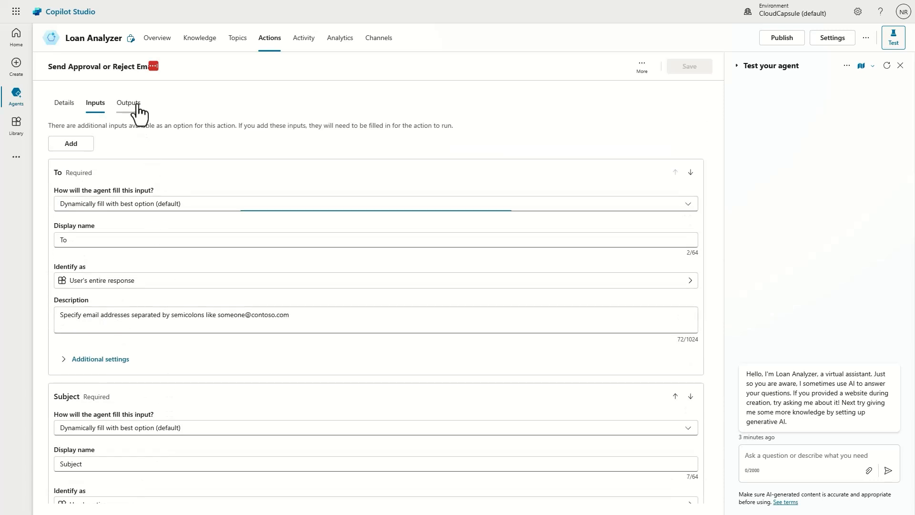
# Step: Review the action's Outputs and Details, then go to the Loan Analyzer Knowledge page
pyautogui.click(130, 104)
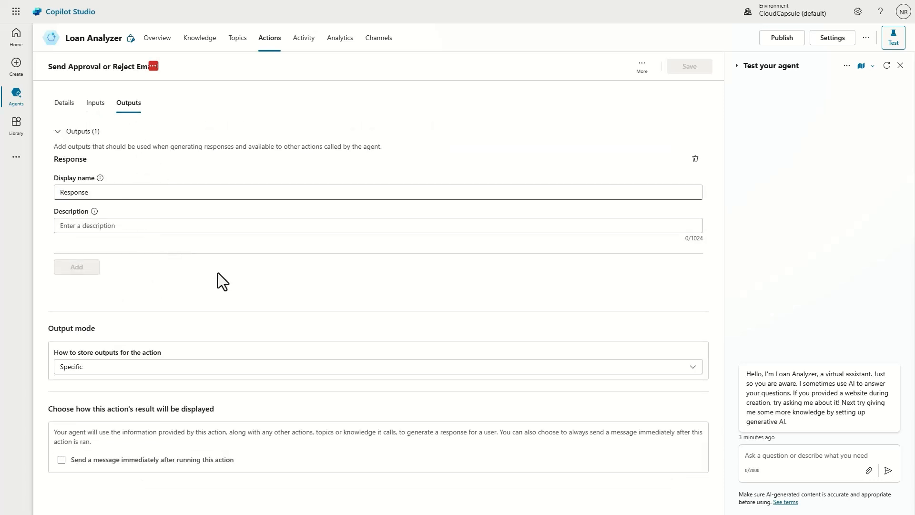
pyautogui.click(95, 105)
pyautogui.click(59, 105)
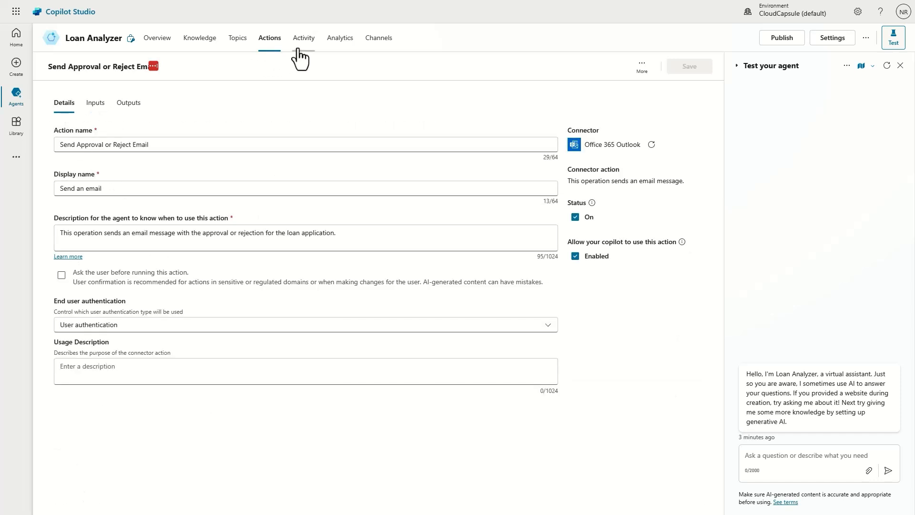
pyautogui.click(237, 39)
pyautogui.click(211, 42)
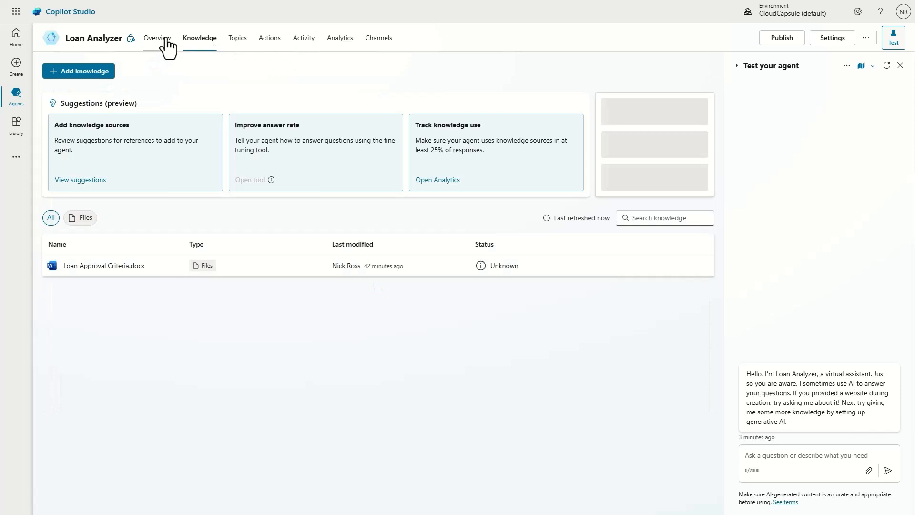
# Step: Review the Loan Analyzer overview's knowledge file, email action, Forms trigger and three topics
pyautogui.click(162, 42)
pyautogui.scroll(-6, 365, 218)
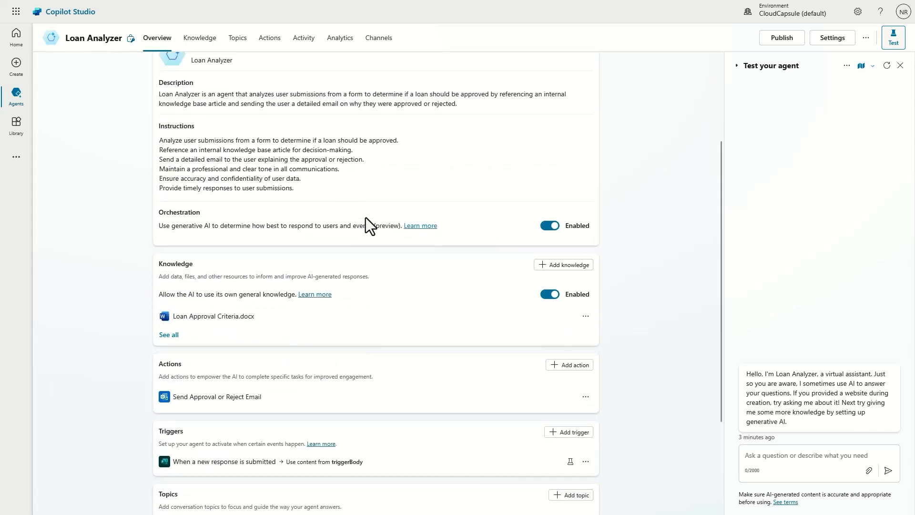
pyautogui.scroll(5, 363, 221)
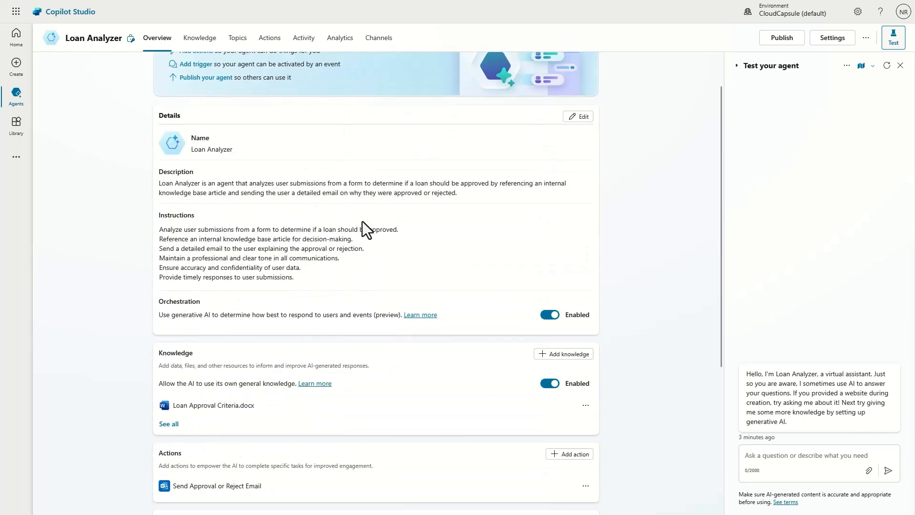
pyautogui.scroll(1, 362, 221)
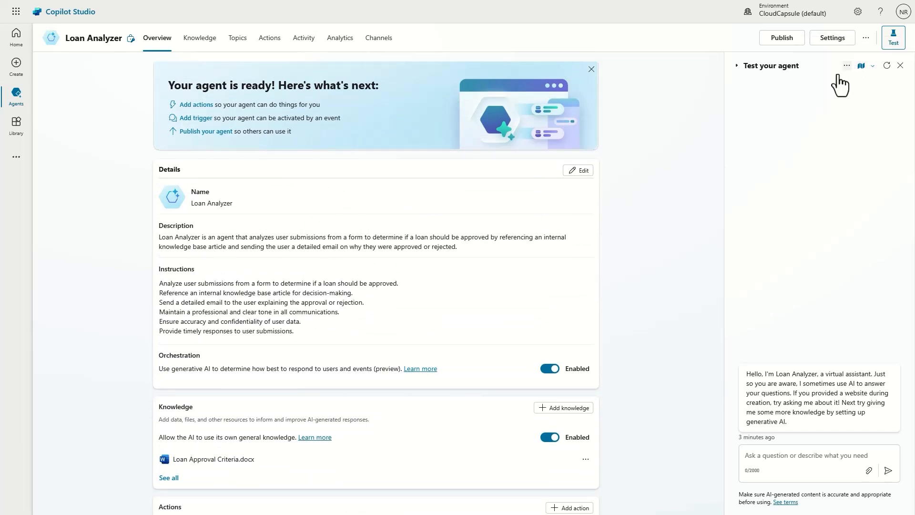
pyautogui.scroll(-5, 668, 212)
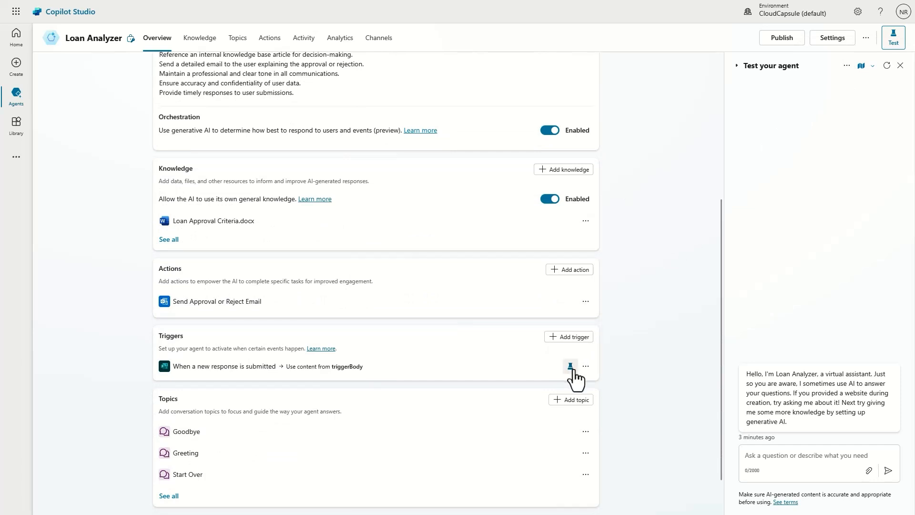
# Step: Test the 'When a new response is submitted' trigger using the Jan 25, 09:03 AM instance
pyautogui.click(848, 67)
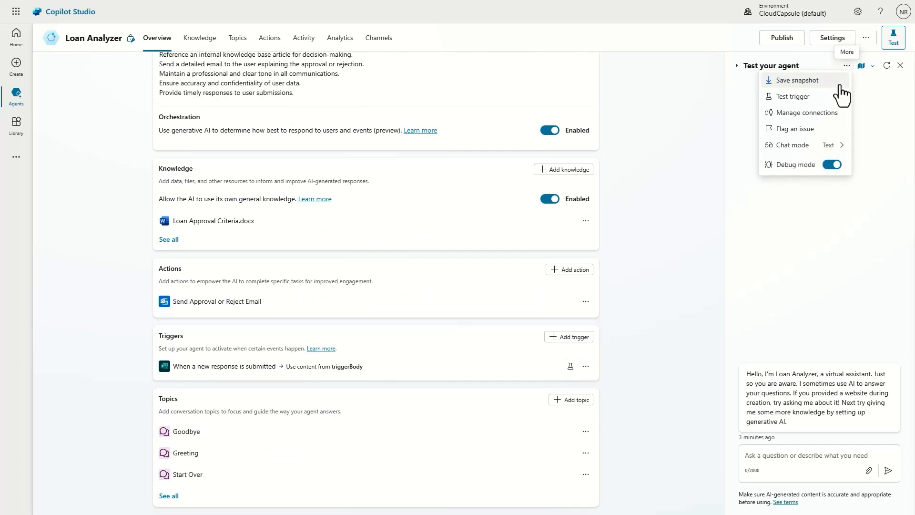
pyautogui.moveTo(839, 97)
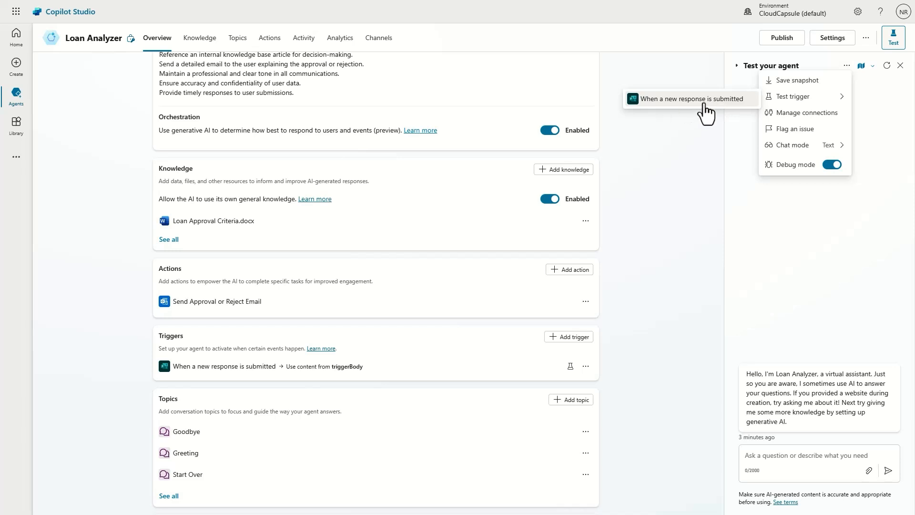
pyautogui.click(705, 100)
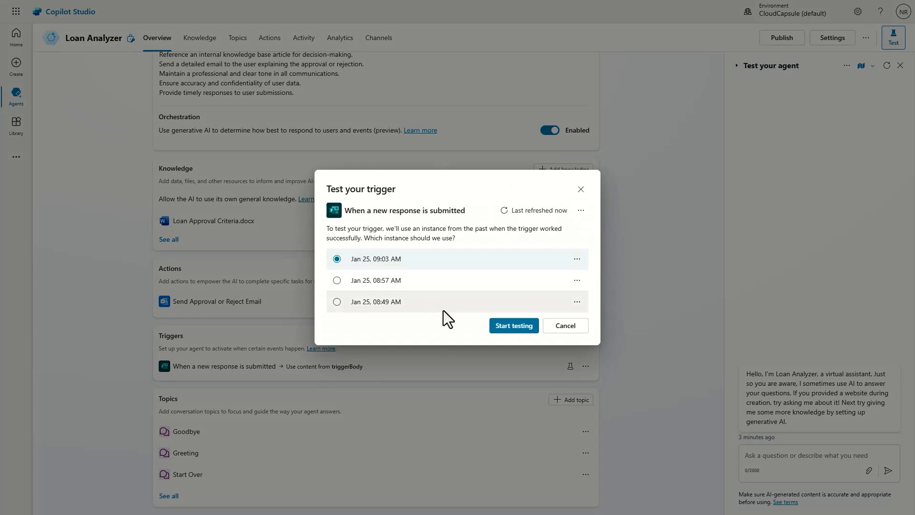
pyautogui.click(526, 328)
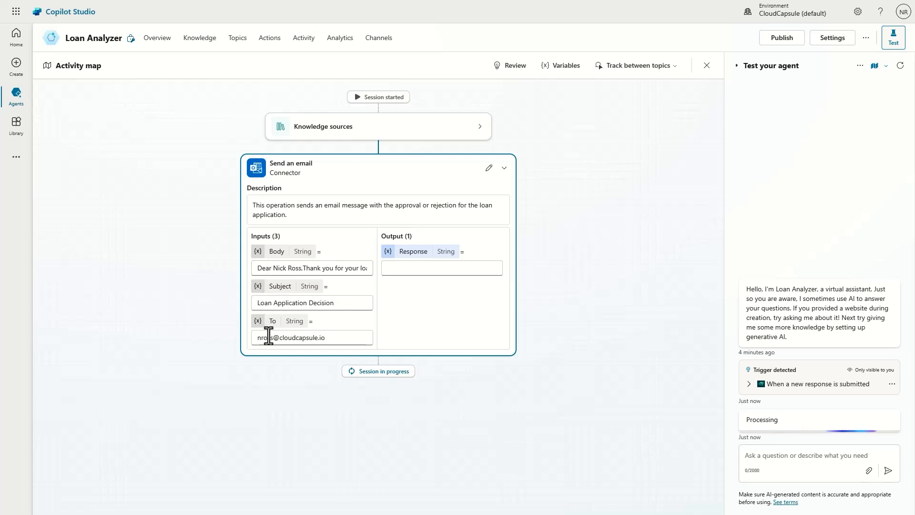
# Step: Inspect the generated email's body and recipient address
pyautogui.click(305, 270)
pyautogui.moveTo(337, 337); pyautogui.dragTo(247, 337)
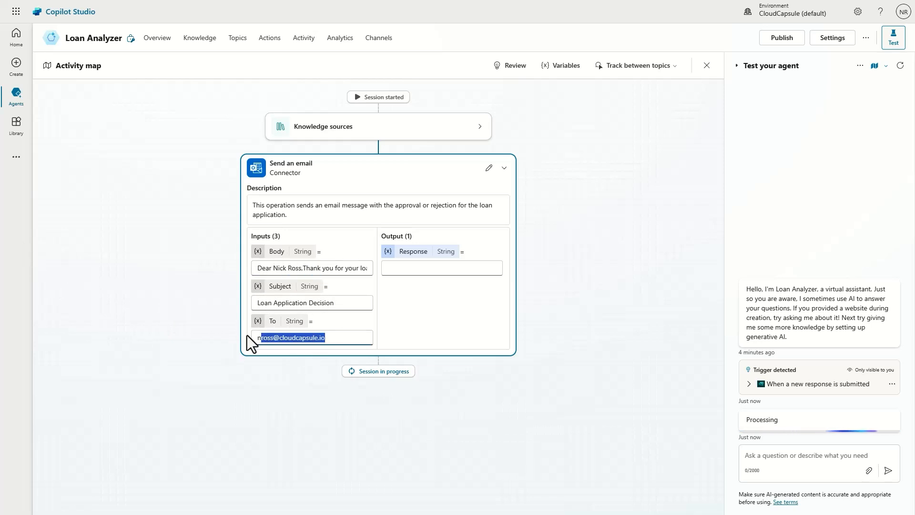
pyautogui.click(271, 364)
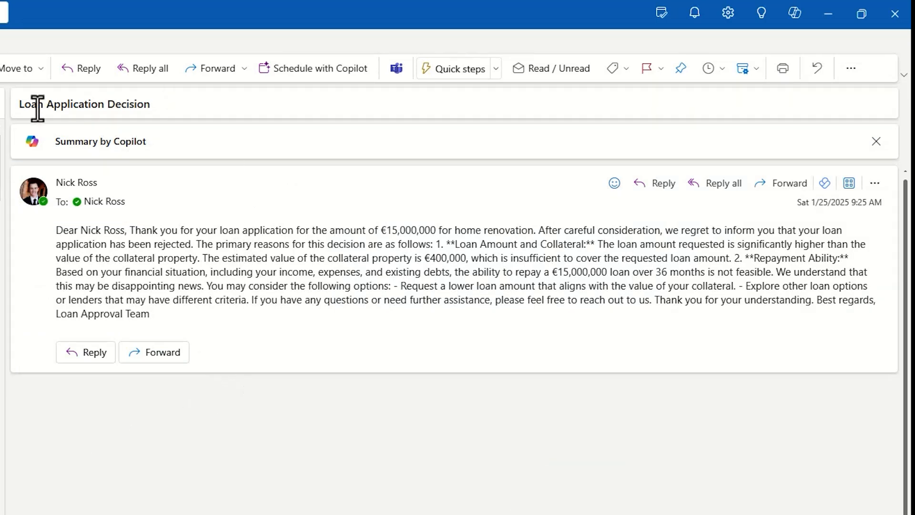
pyautogui.moveTo(17, 106); pyautogui.dragTo(178, 170)
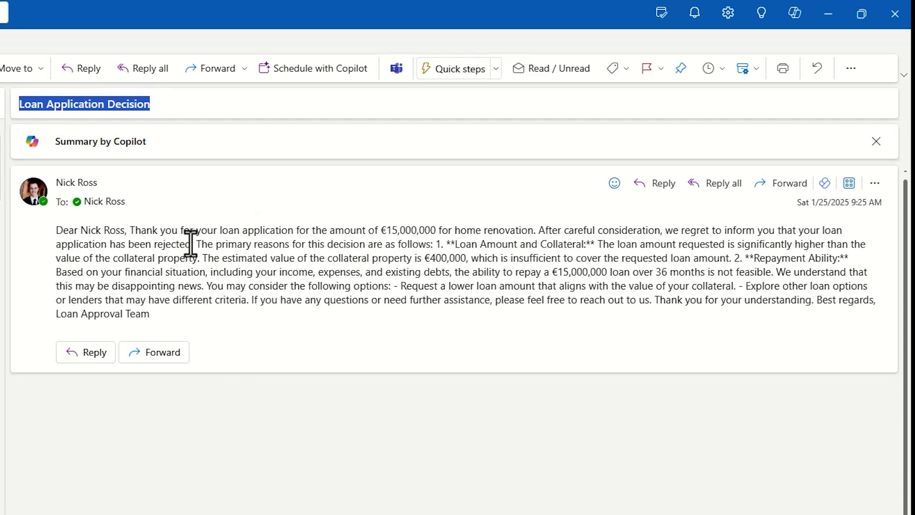
pyautogui.moveTo(191, 243); pyautogui.dragTo(154, 244)
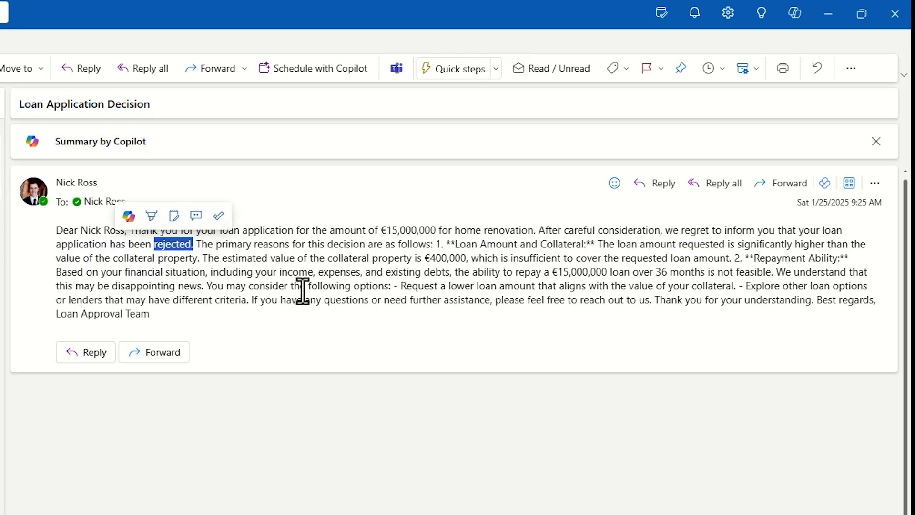
pyautogui.click(357, 292)
pyautogui.moveTo(380, 231); pyautogui.dragTo(435, 230)
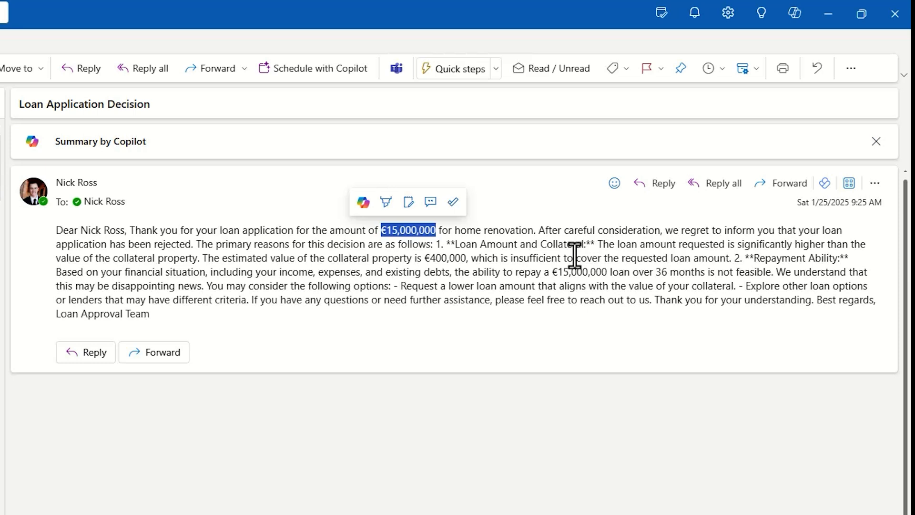
pyautogui.moveTo(451, 244); pyautogui.dragTo(845, 270)
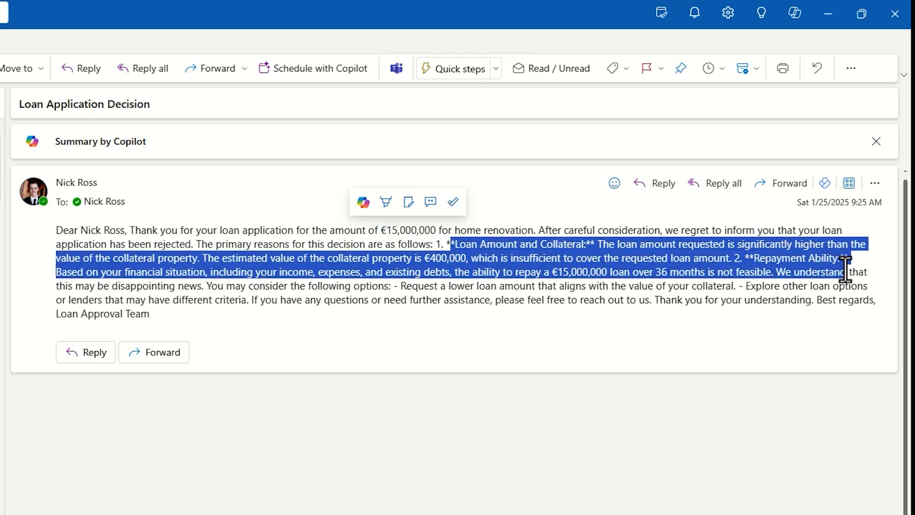
pyautogui.click(626, 293)
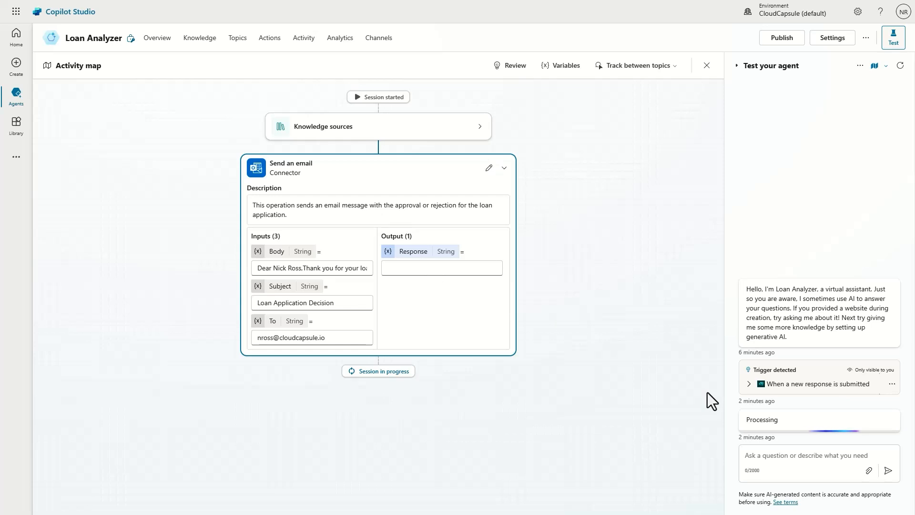
# Step: Reset the test session and retest the form-response trigger with the Jan 25, 09:03 AM instance
pyautogui.click(900, 65)
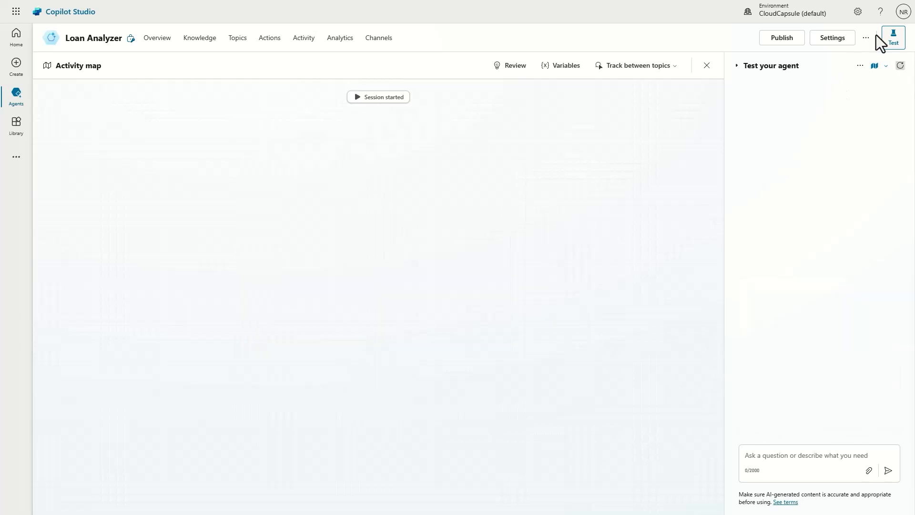
pyautogui.click(860, 65)
pyautogui.moveTo(832, 97)
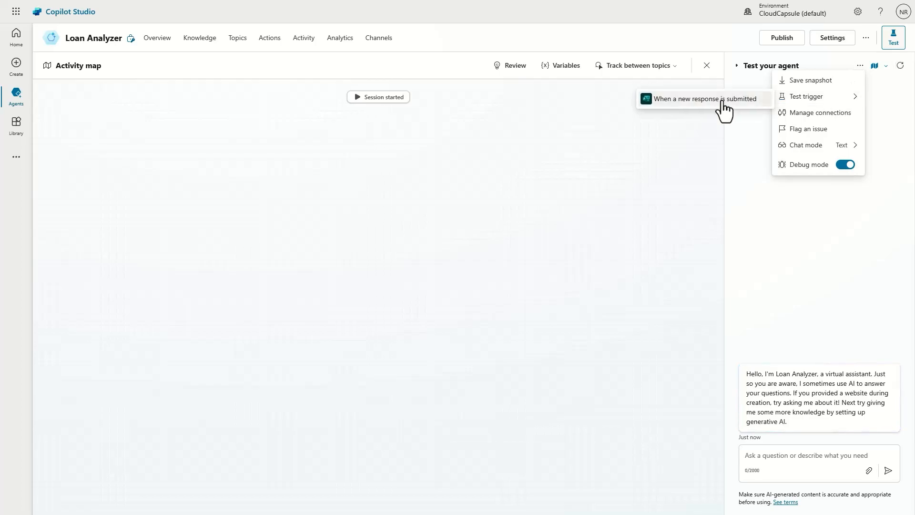
pyautogui.click(706, 99)
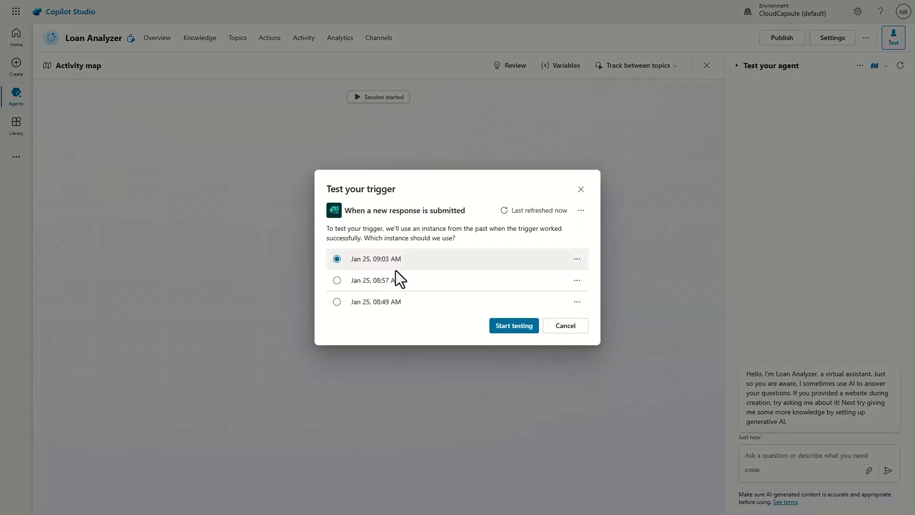
pyautogui.click(509, 331)
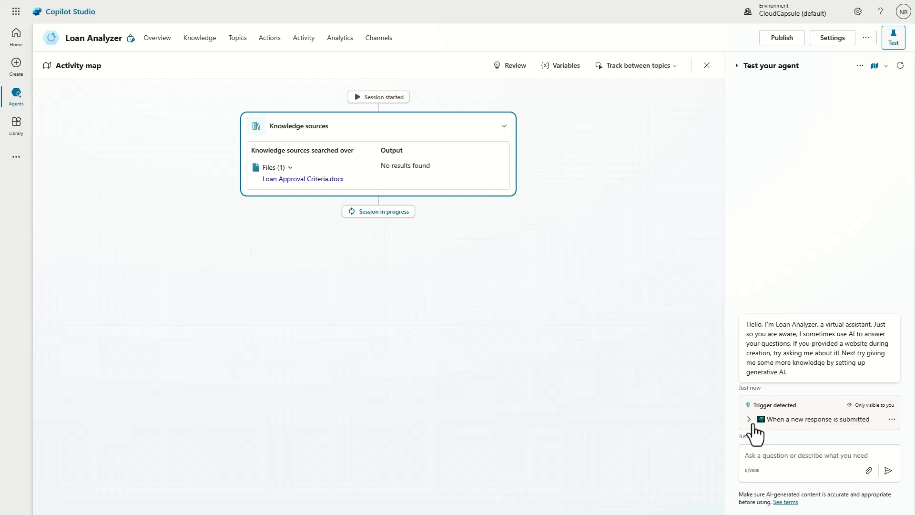
pyautogui.scroll(10, 784, 324)
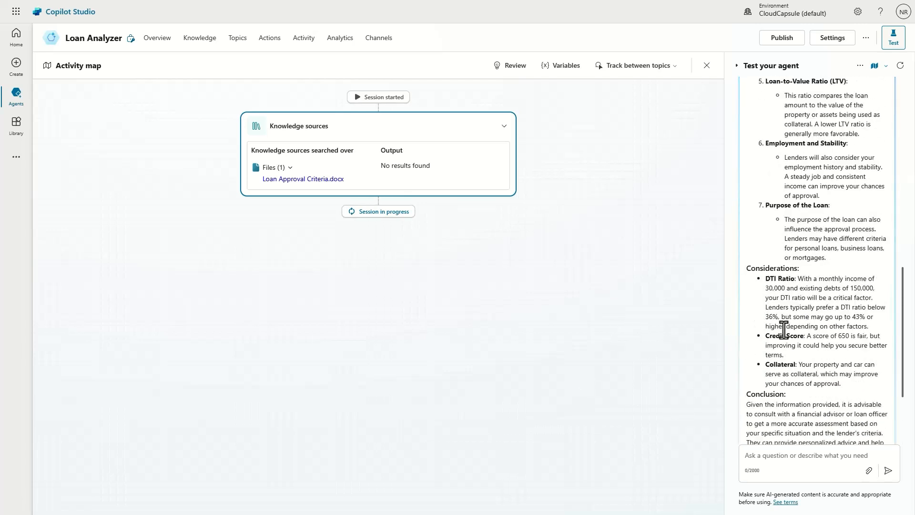
pyautogui.scroll(2, 803, 238)
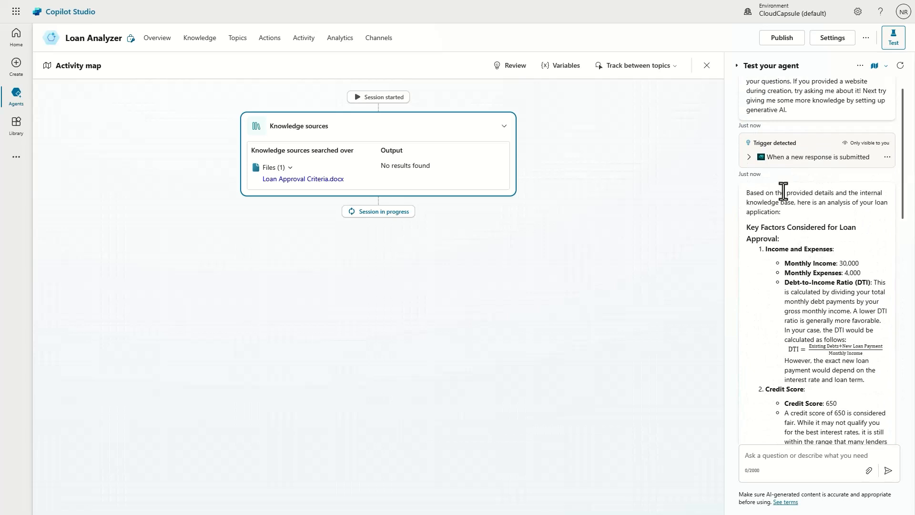
pyautogui.scroll(-15, 806, 258)
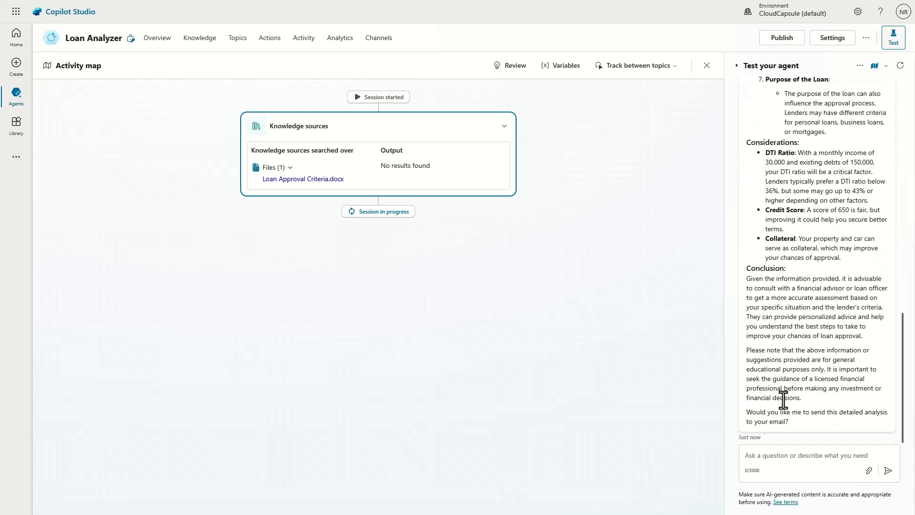
pyautogui.moveTo(808, 424); pyautogui.dragTo(743, 414)
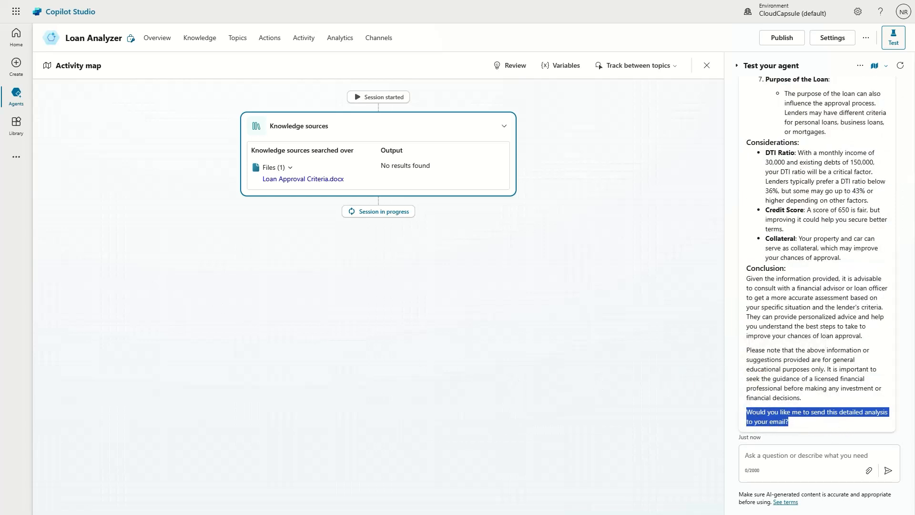
pyautogui.scroll(10, 801, 299)
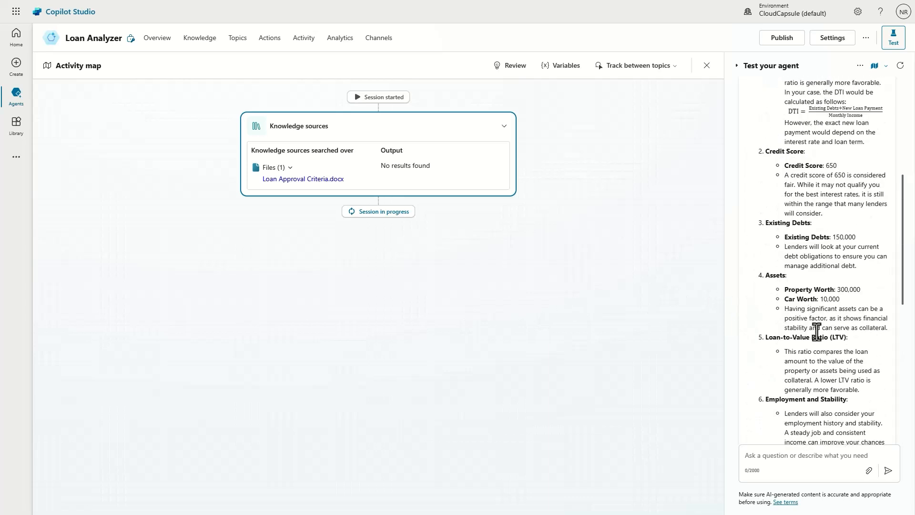
pyautogui.scroll(2, 820, 334)
pyautogui.moveTo(837, 298); pyautogui.dragTo(780, 271)
pyautogui.click(809, 305)
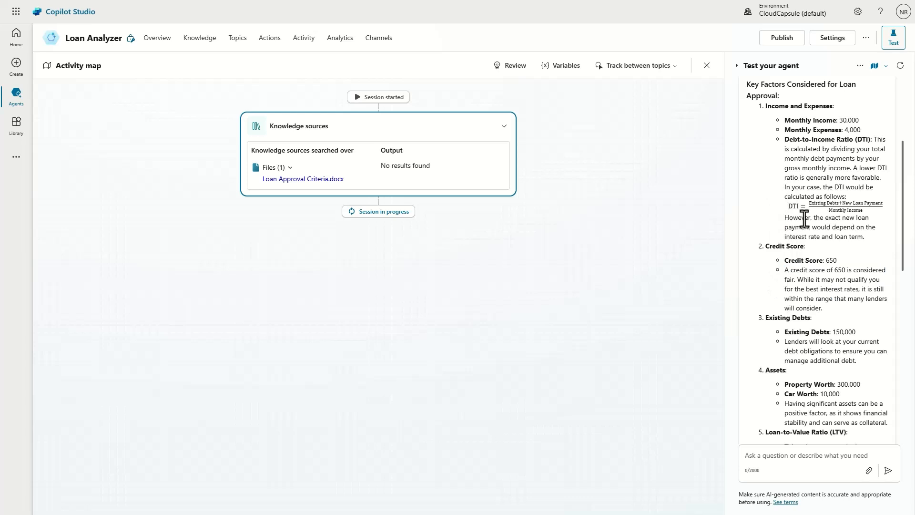
pyautogui.moveTo(782, 138); pyautogui.dragTo(890, 147)
pyautogui.scroll(-3, 839, 224)
pyautogui.scroll(-5, 841, 231)
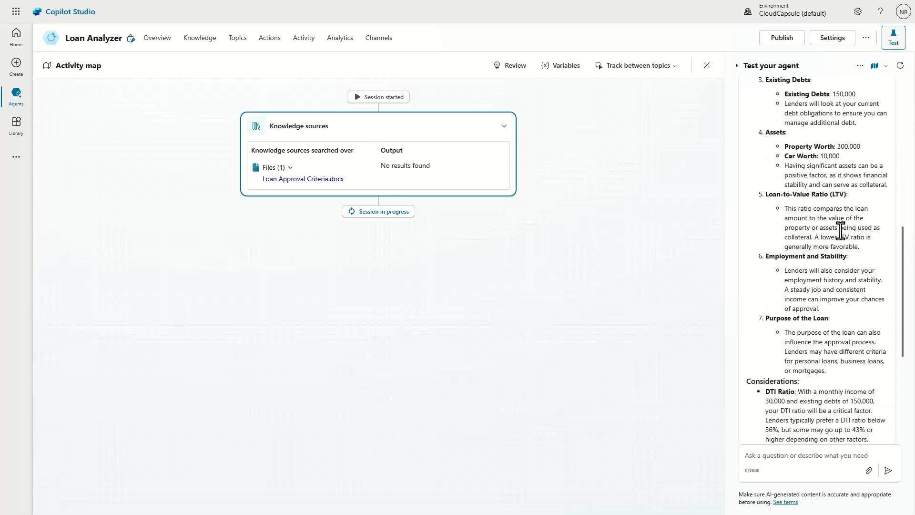
pyautogui.scroll(-3, 862, 355)
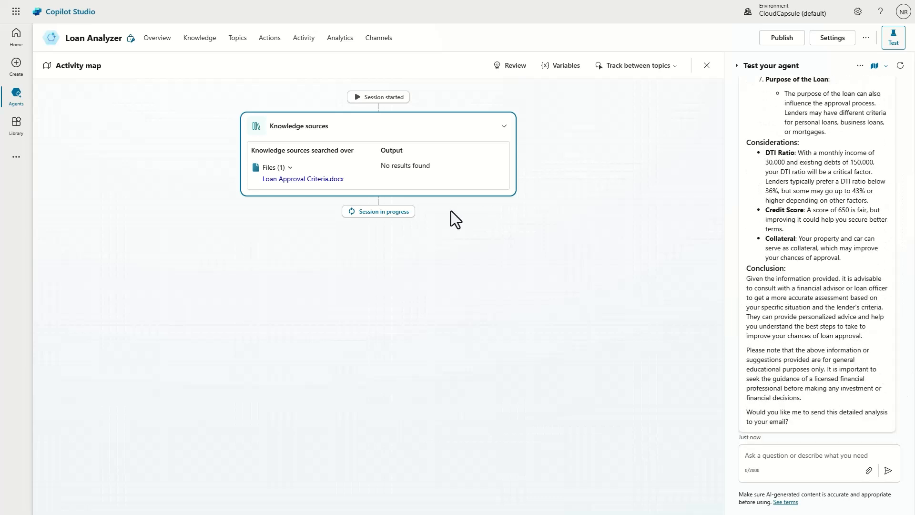
pyautogui.click(778, 454)
# Step: Reply 'yes' to the agent, then inspect the Send an email node's Subject value
pyautogui.write('yes')
pyautogui.press('Return')
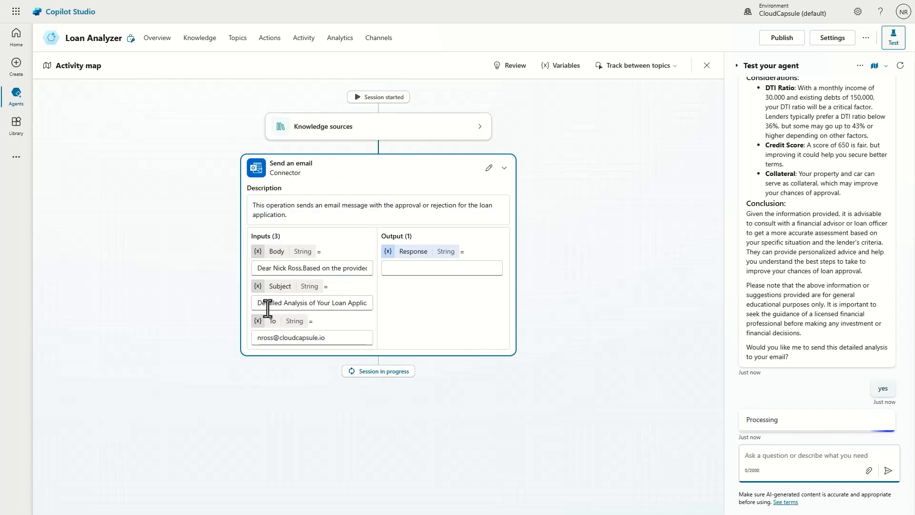
pyautogui.moveTo(259, 303); pyautogui.dragTo(400, 313)
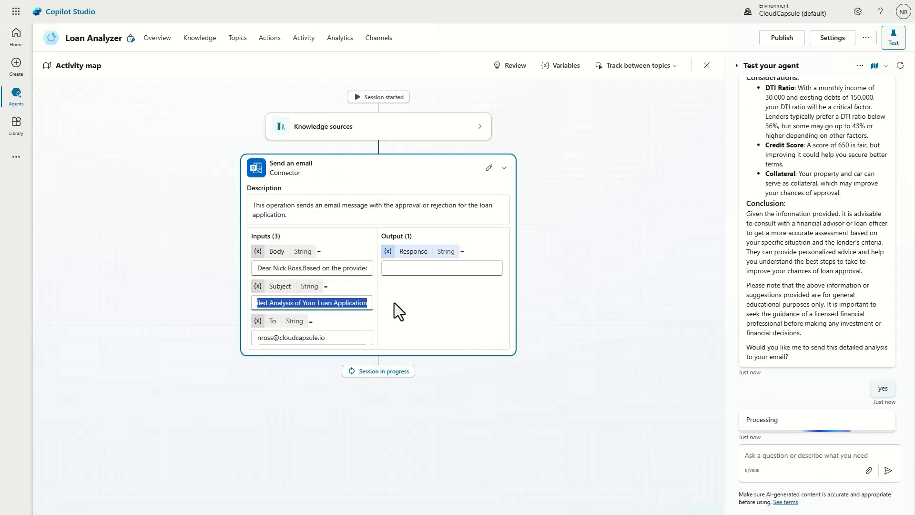
pyautogui.tripleClick(347, 302)
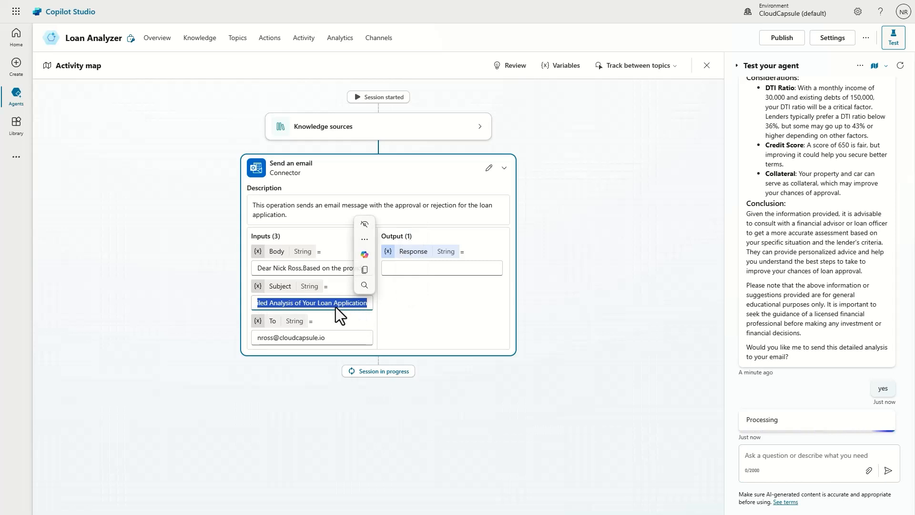
pyautogui.click(394, 315)
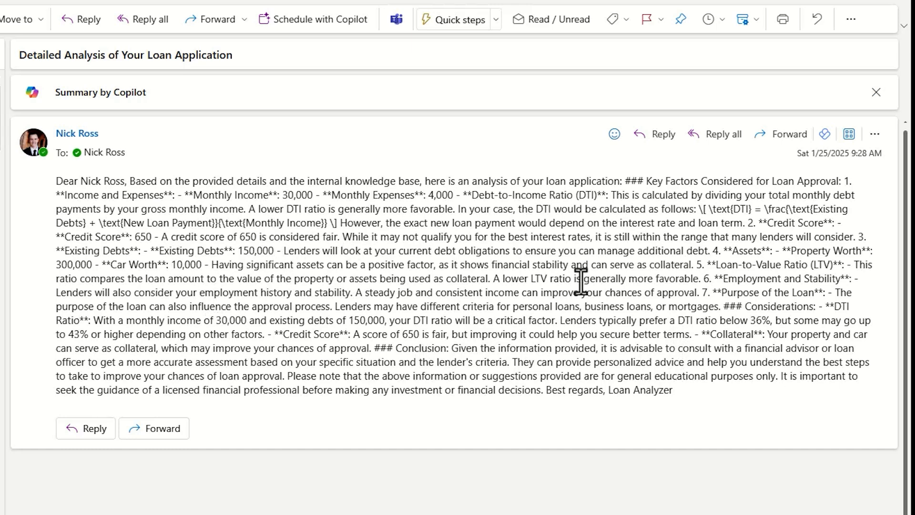
pyautogui.click(1, 191)
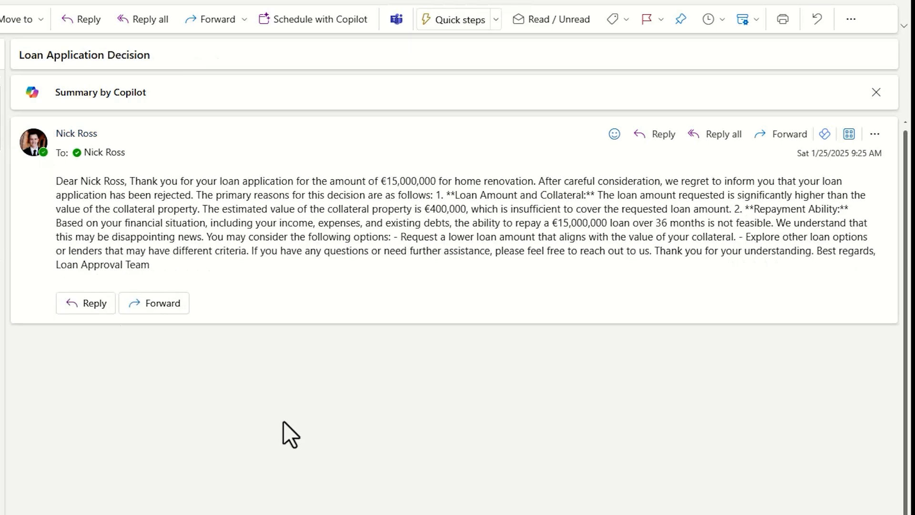
pyautogui.click(1, 143)
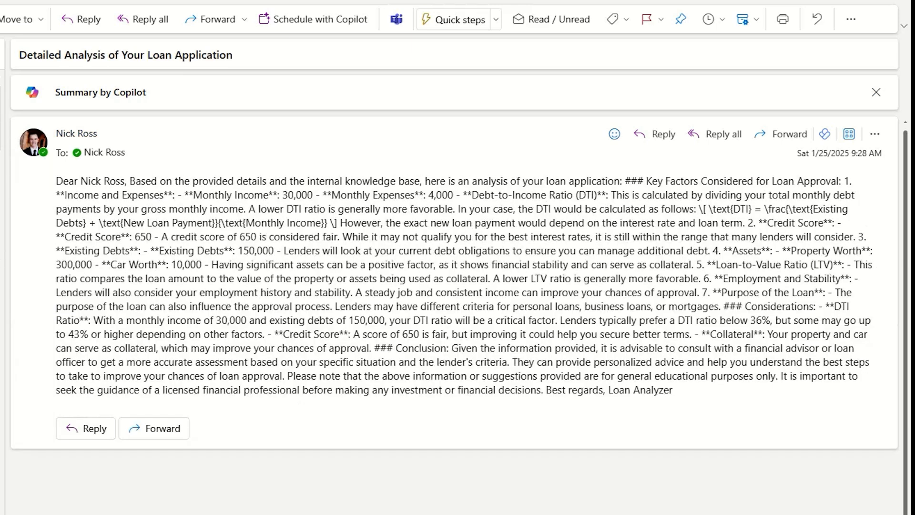
pyautogui.click(1, 190)
pyautogui.moveTo(380, 181); pyautogui.dragTo(392, 181)
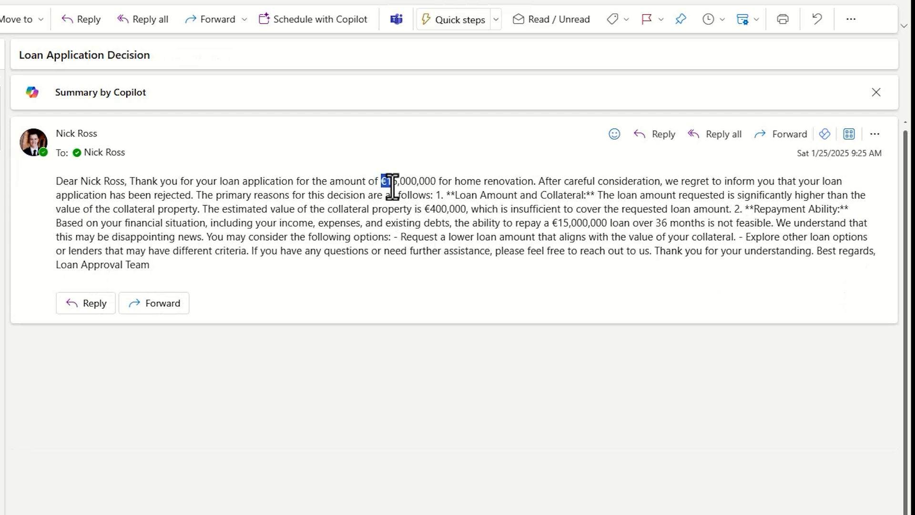
pyautogui.click(440, 236)
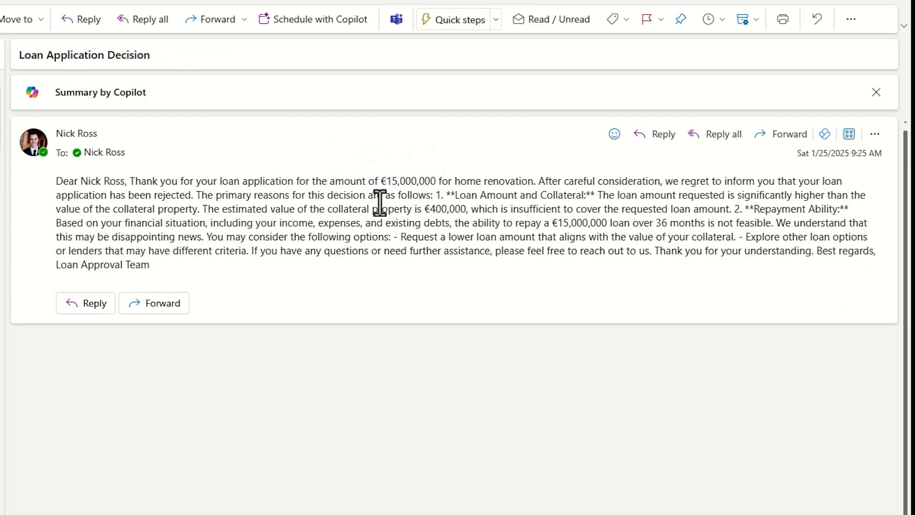
pyautogui.click(1, 143)
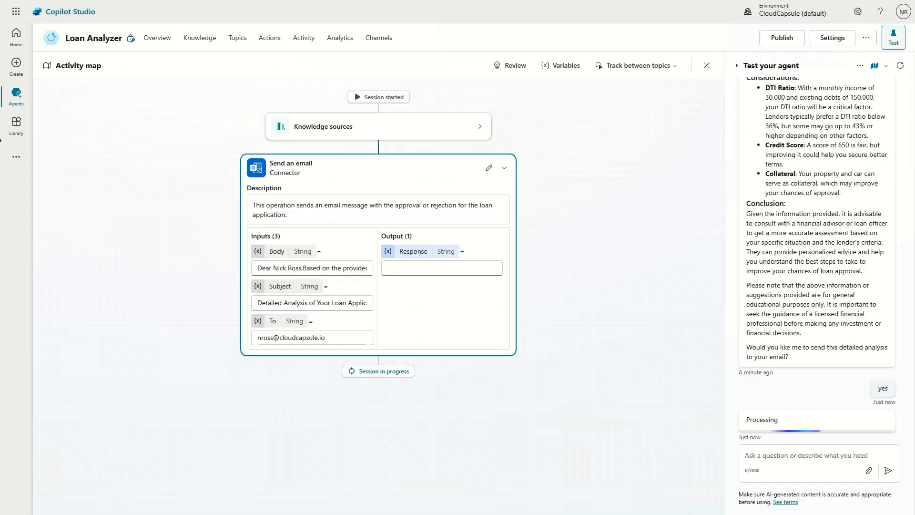
# Step: Review the Loan Analyzer overview's Actions and Triggers sections, including the Forms trigger
pyautogui.click(157, 38)
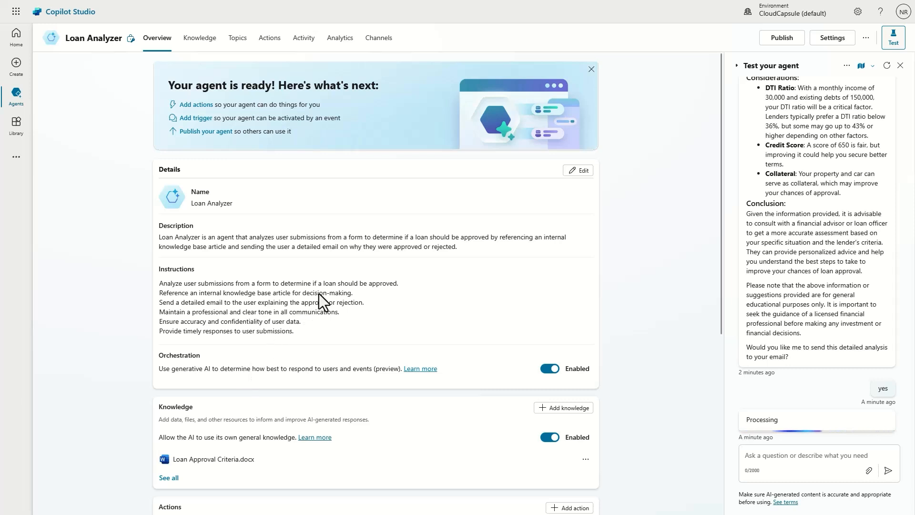
pyautogui.scroll(-1, 319, 293)
pyautogui.scroll(1, 318, 293)
pyautogui.scroll(-2, 319, 293)
pyautogui.scroll(-3, 311, 282)
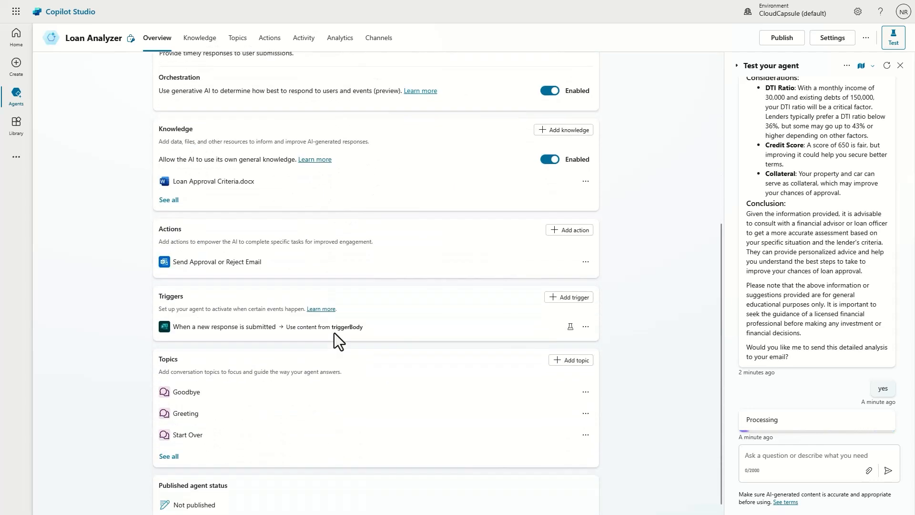
pyautogui.scroll(3, 350, 342)
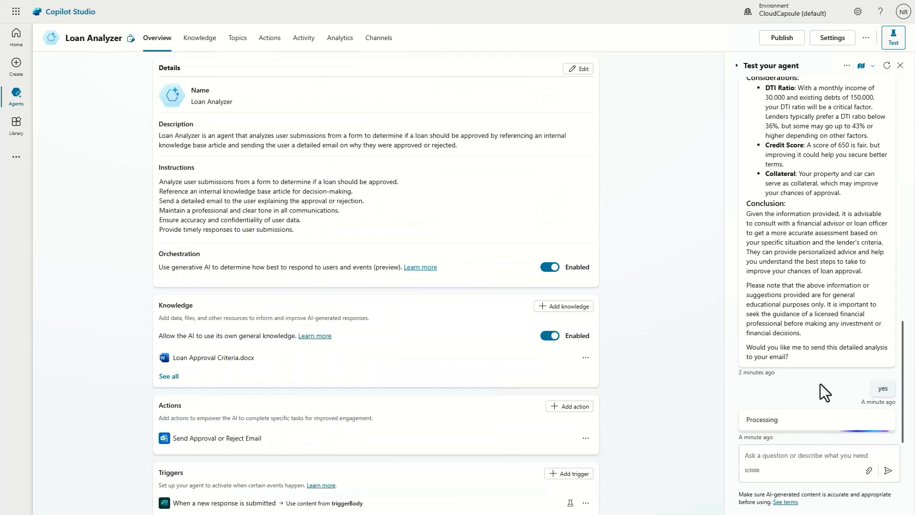
pyautogui.scroll(10, 833, 362)
pyautogui.scroll(3, 777, 267)
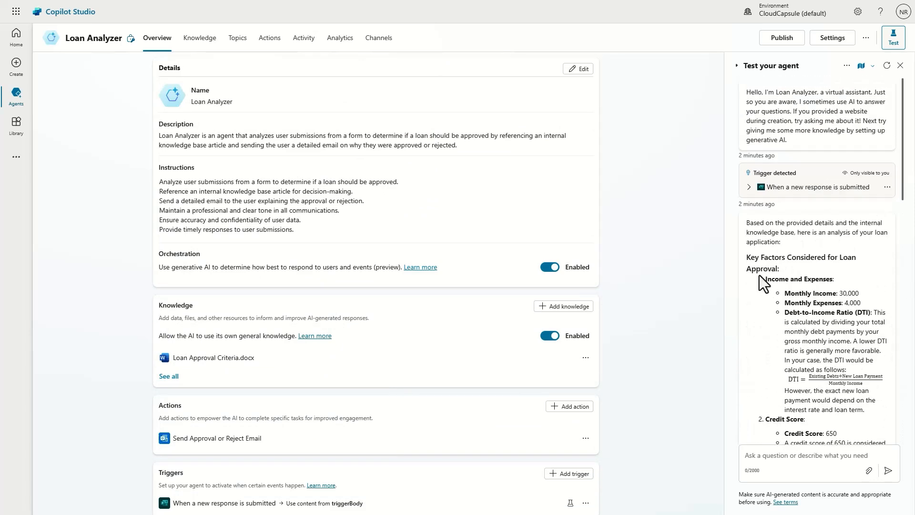
pyautogui.scroll(-1, 777, 265)
pyautogui.scroll(2, 462, 311)
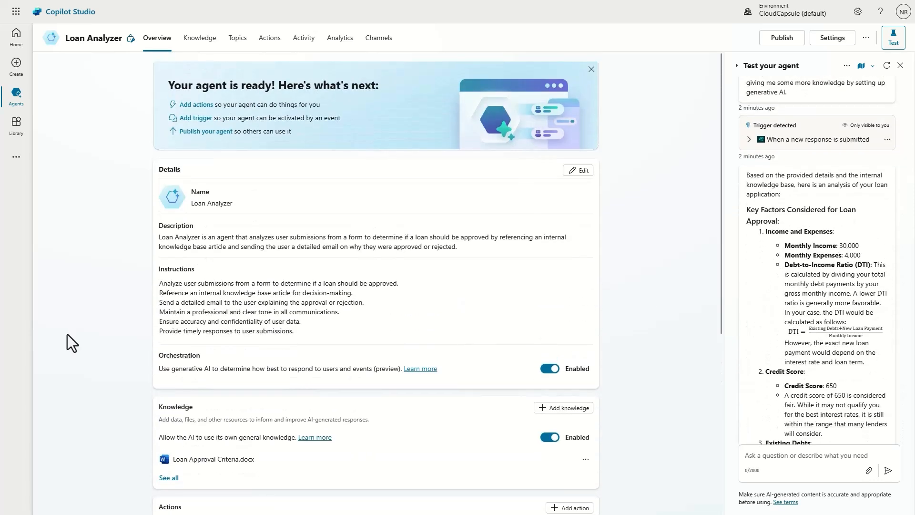
pyautogui.scroll(-5, 300, 312)
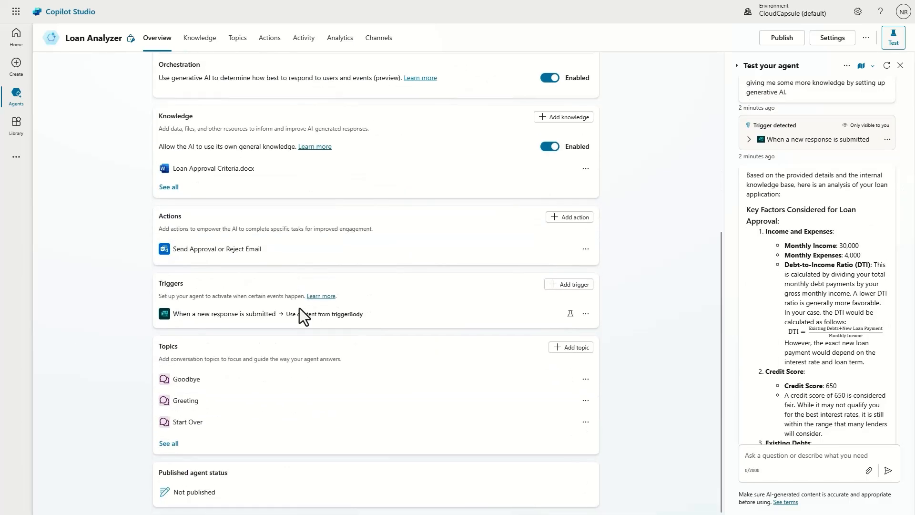
pyautogui.scroll(5, 302, 314)
pyautogui.scroll(-5, 387, 270)
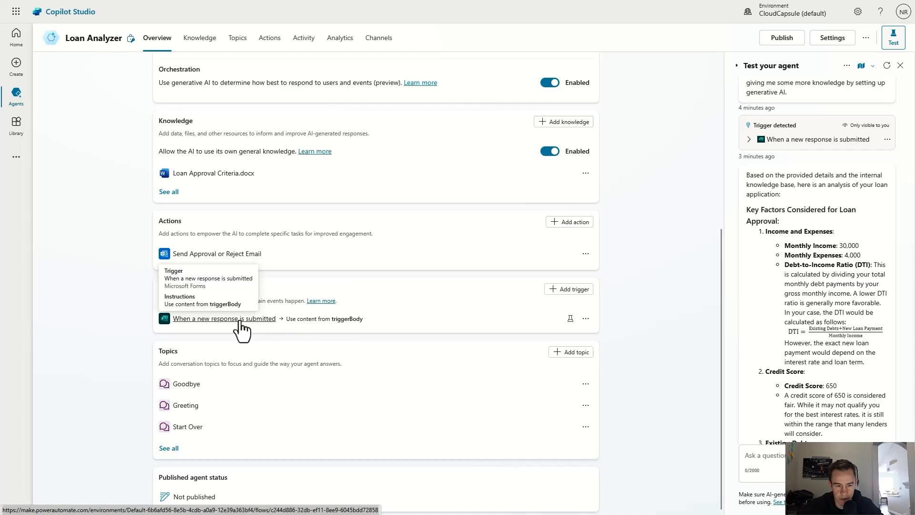
# Step: Open the Forms trigger's flow and inspect Get response details for Loan Application Form
pyautogui.click(293, 315)
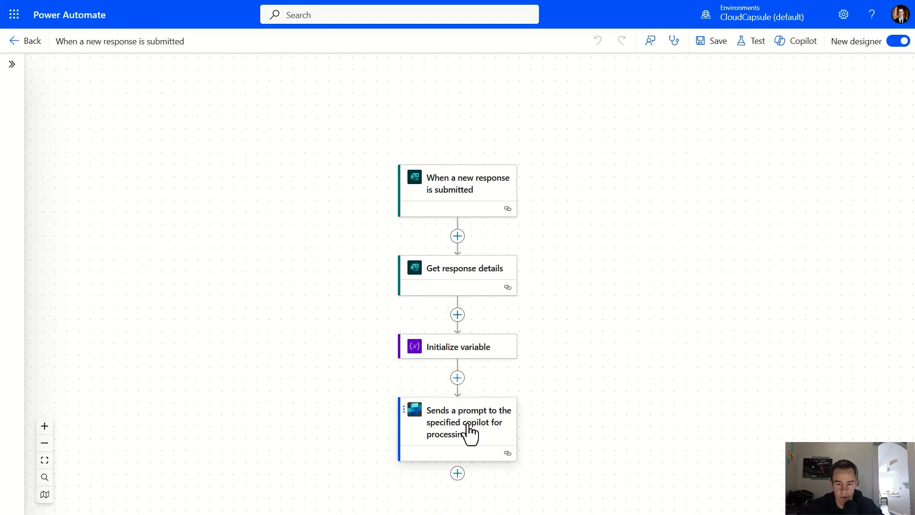
pyautogui.moveTo(555, 388); pyautogui.dragTo(605, 351)
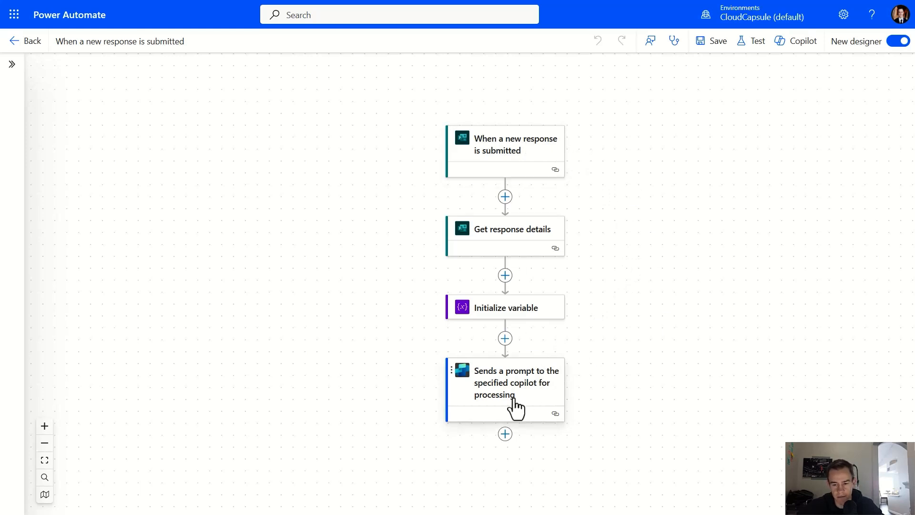
pyautogui.click(540, 242)
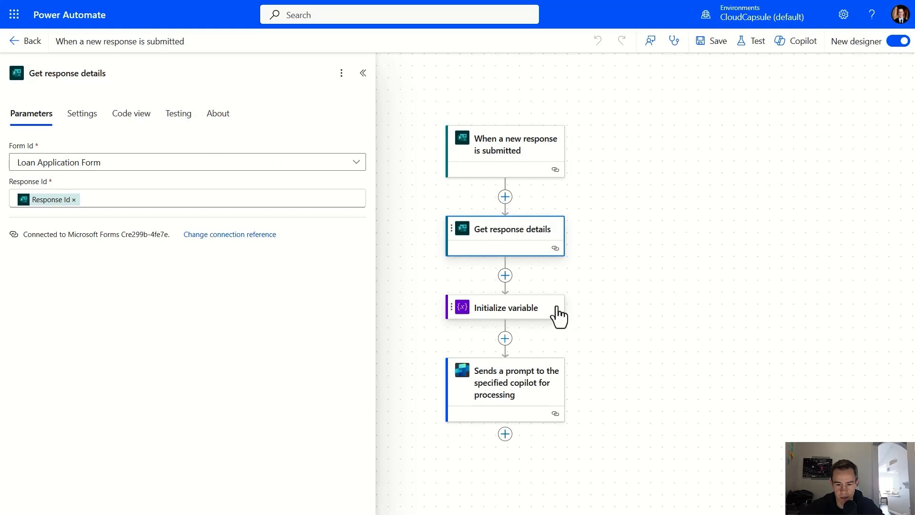
# Step: Inspect the parameters of the step sending a prompt to the copilot
pyautogui.click(545, 391)
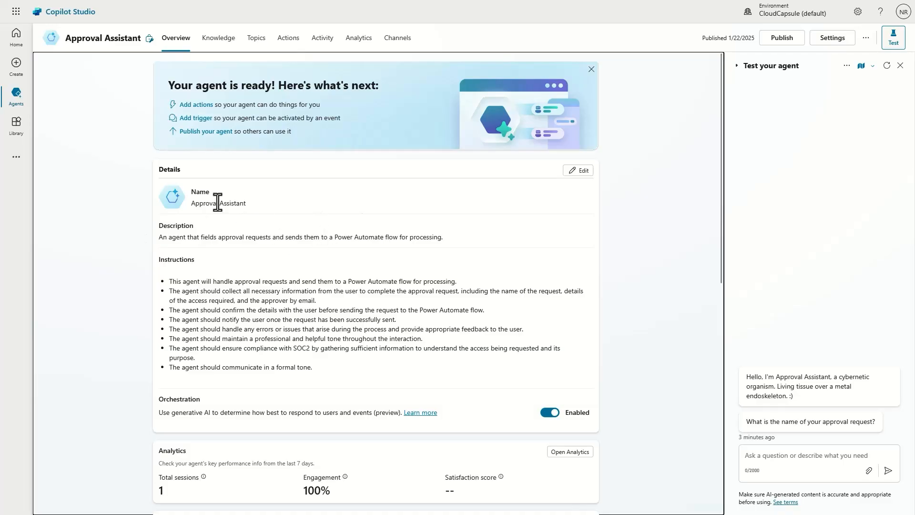
# Step: Skim the Approval Assistant overview, then list its five custom and nine system topics
pyautogui.scroll(-2, 266, 209)
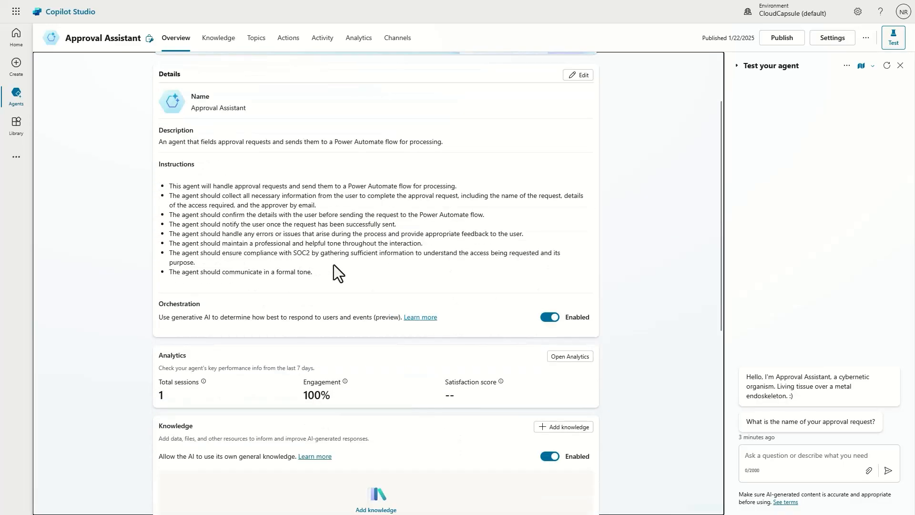
pyautogui.scroll(-5, 202, 188)
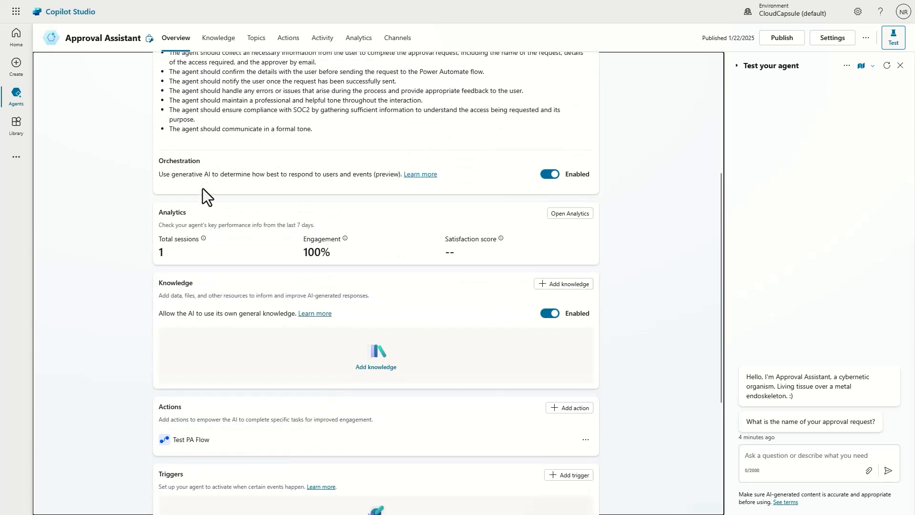
pyautogui.scroll(5, 468, 178)
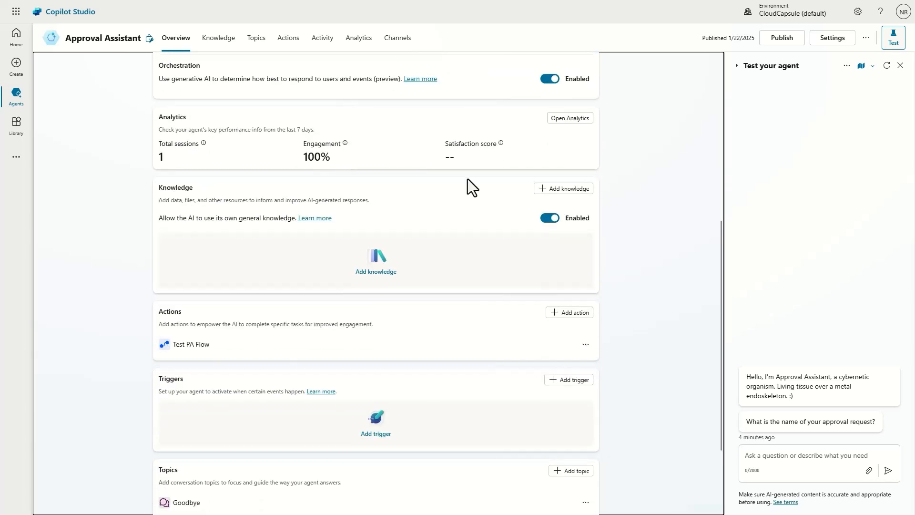
pyautogui.scroll(2, 410, 208)
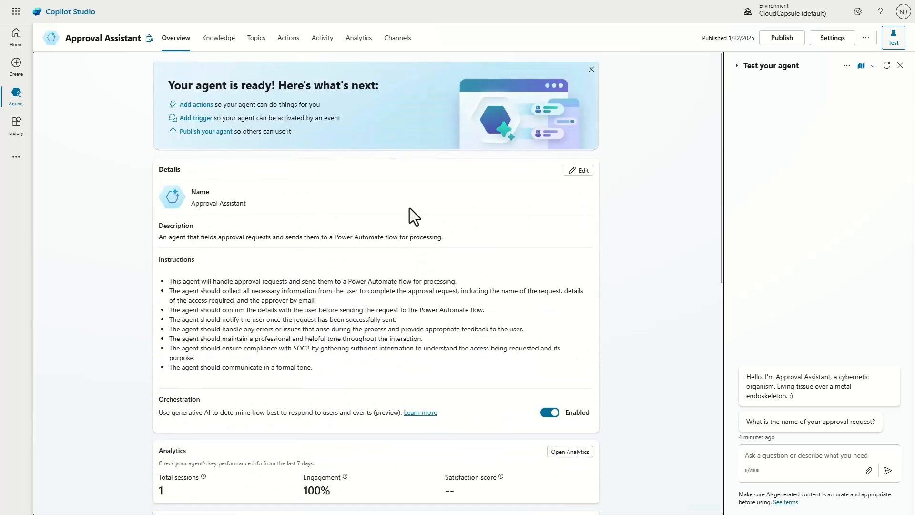
pyautogui.scroll(-7, 410, 208)
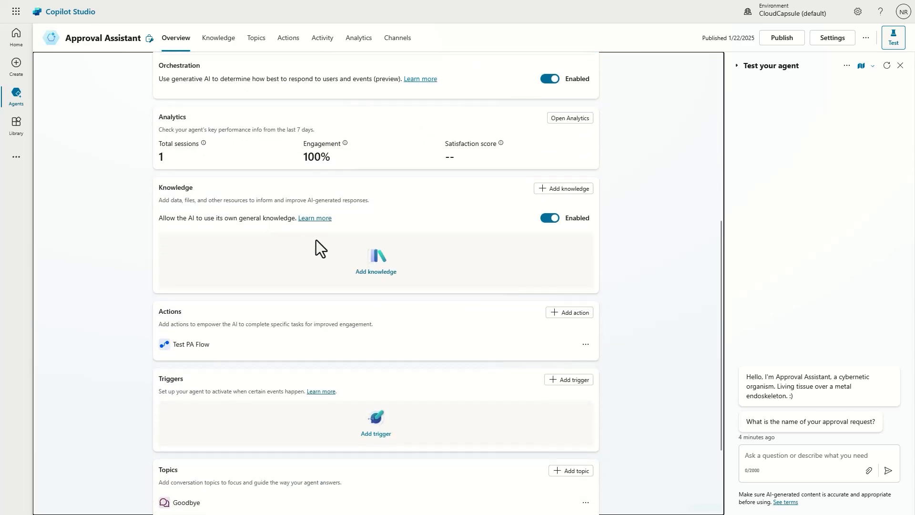
pyautogui.scroll(7, 323, 230)
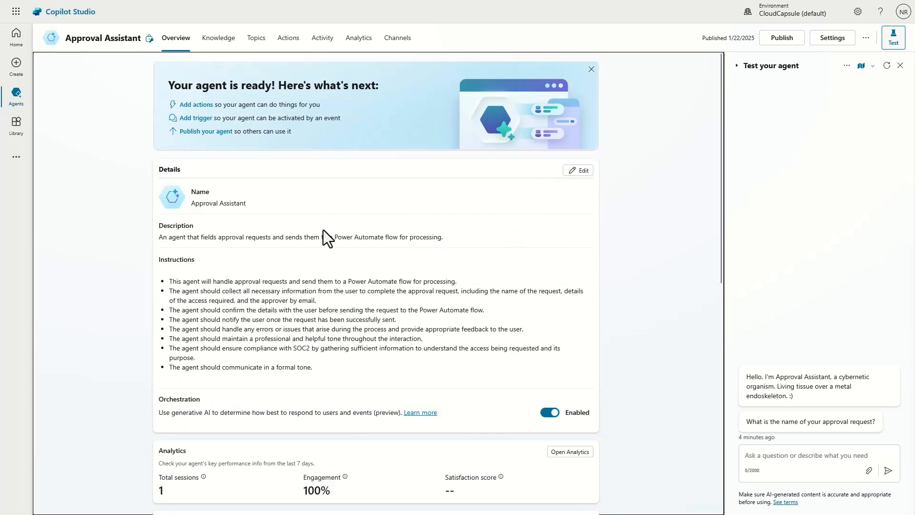
pyautogui.scroll(-3, 324, 230)
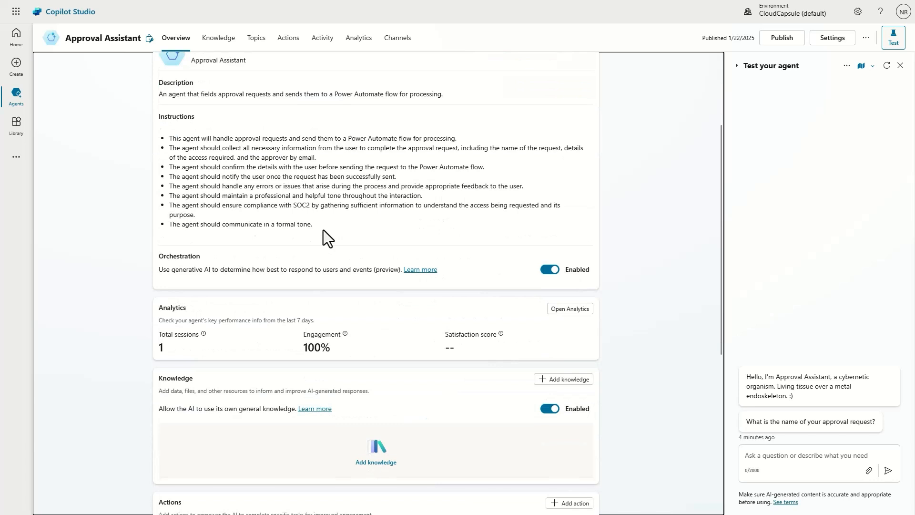
pyautogui.scroll(-5, 323, 230)
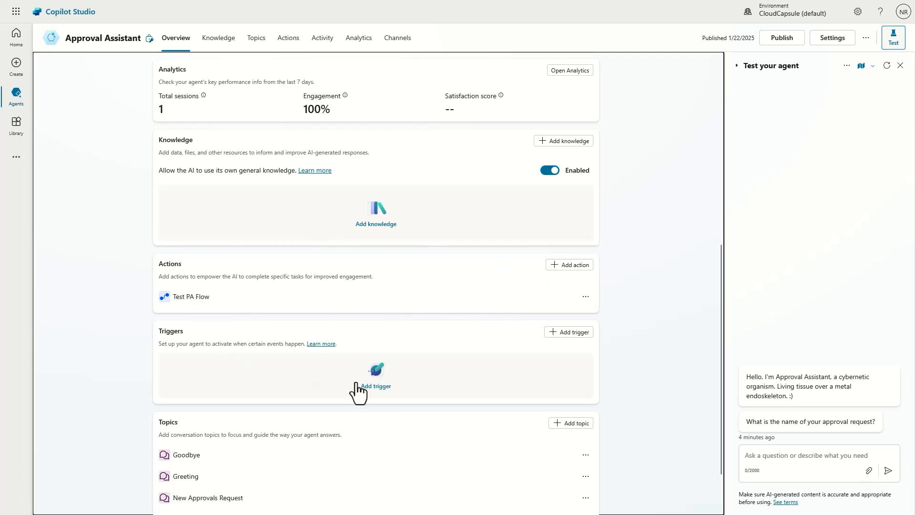
pyautogui.scroll(6, 351, 378)
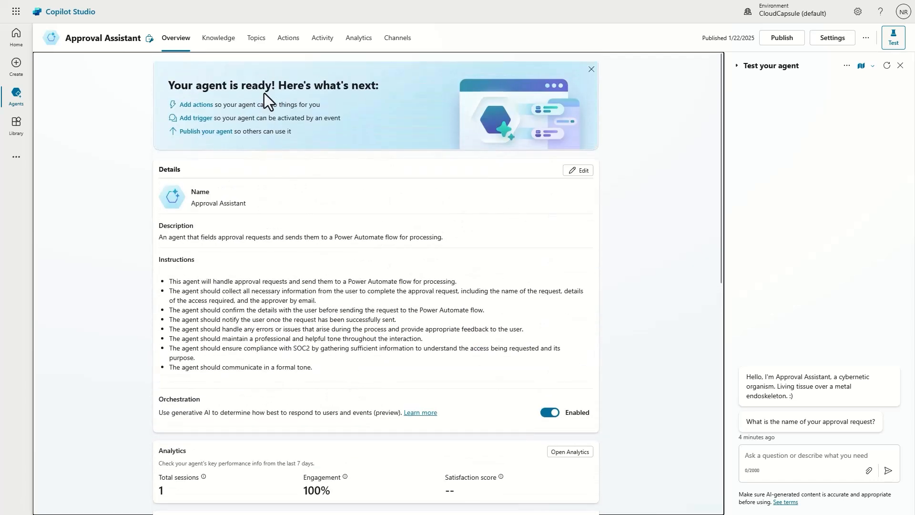
pyautogui.click(256, 37)
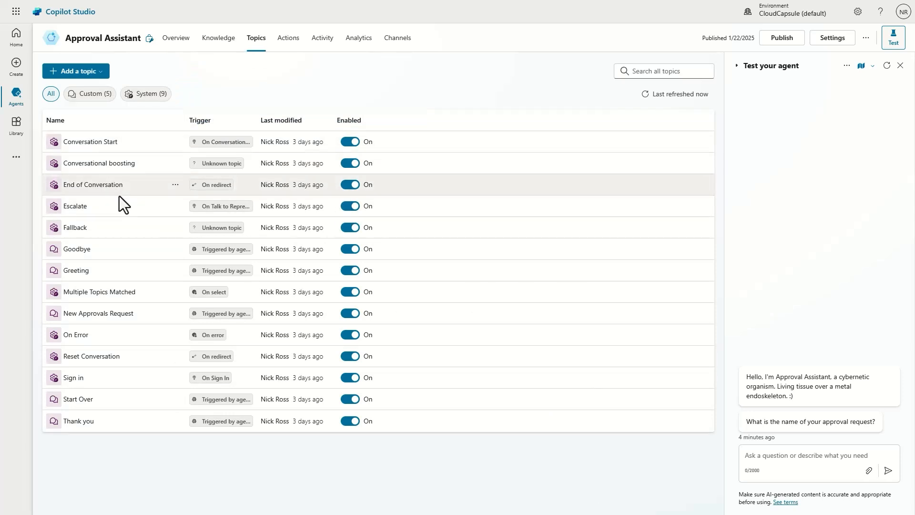
# Step: Check the Approval Assistant's publishing channels, then return to its overview showing the agent instructions
pyautogui.click(398, 40)
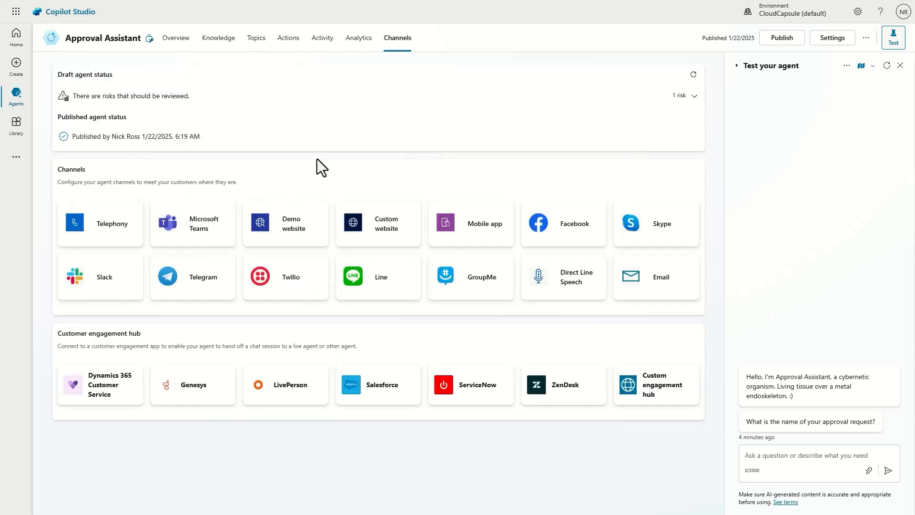
pyautogui.click(174, 40)
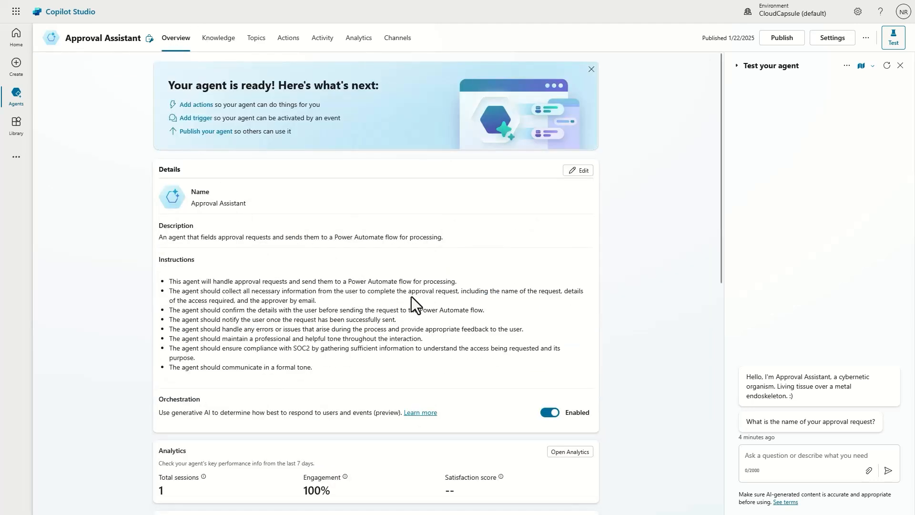
pyautogui.scroll(-1, 411, 296)
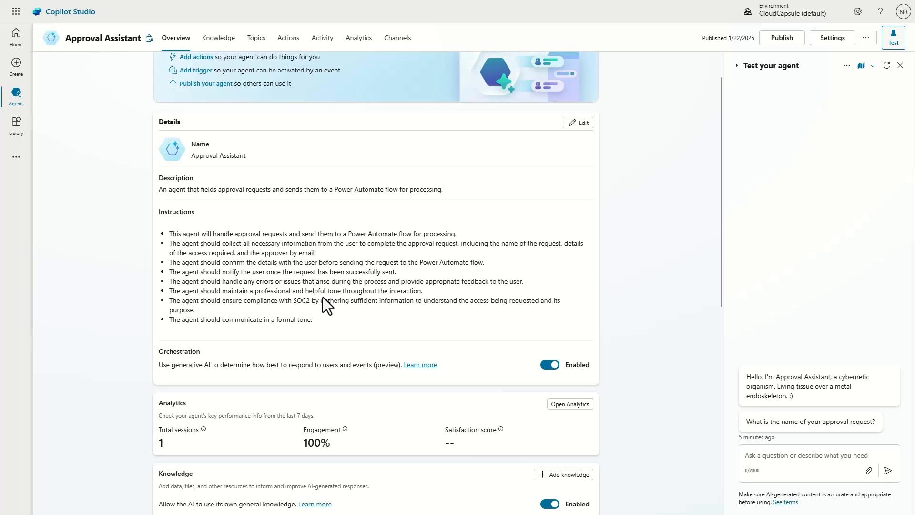
pyautogui.scroll(1, 344, 293)
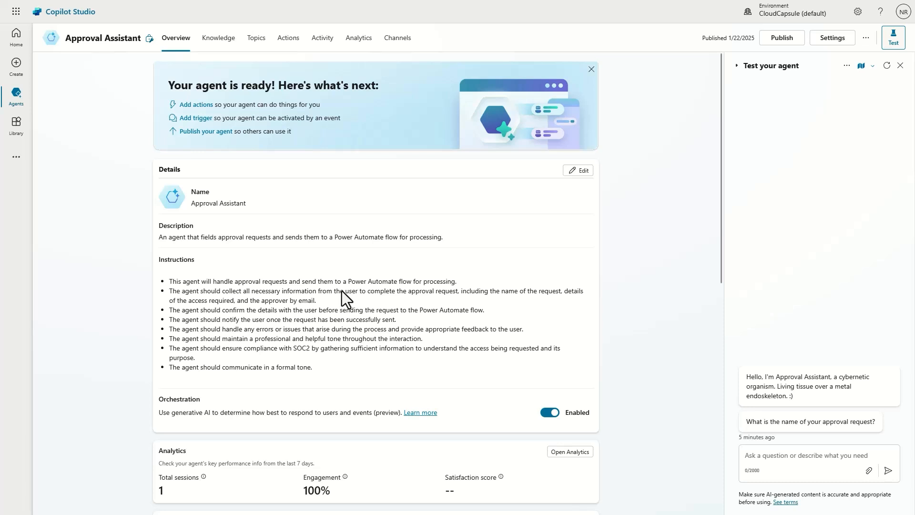
pyautogui.scroll(-1, 341, 291)
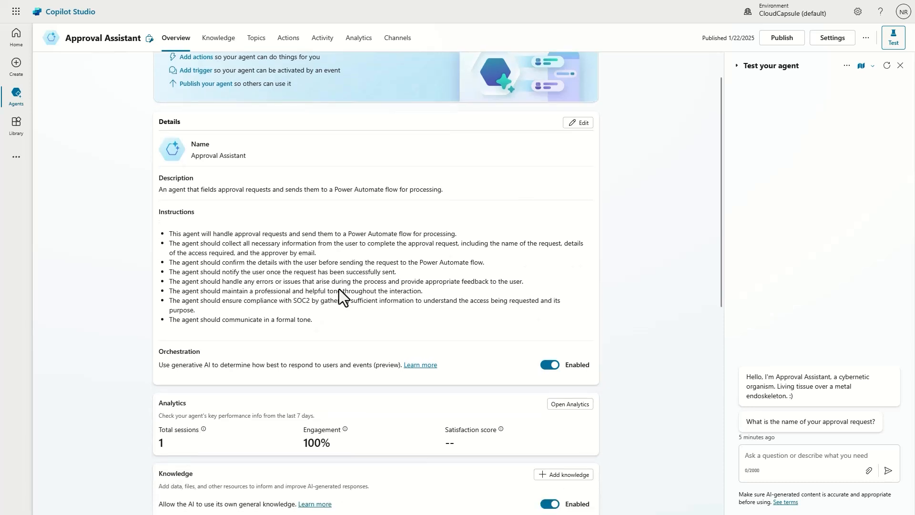
pyautogui.scroll(-3, 339, 287)
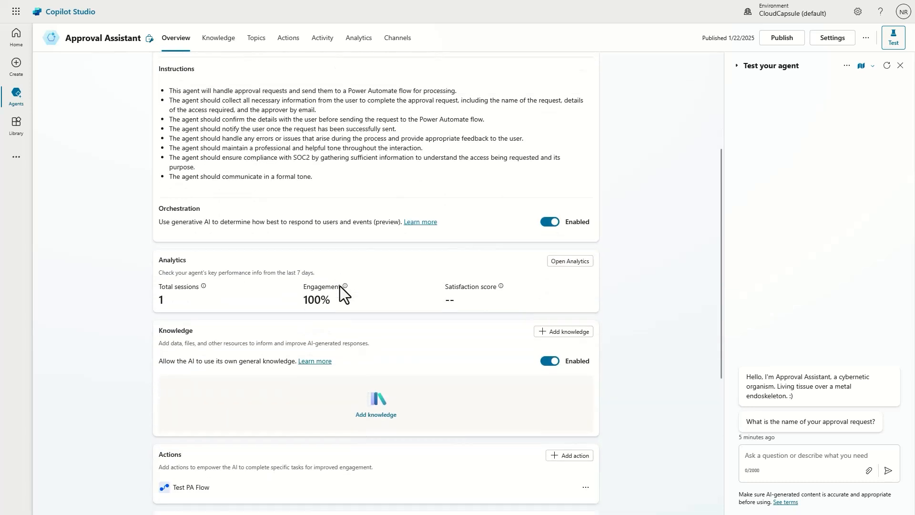
pyautogui.scroll(4, 340, 286)
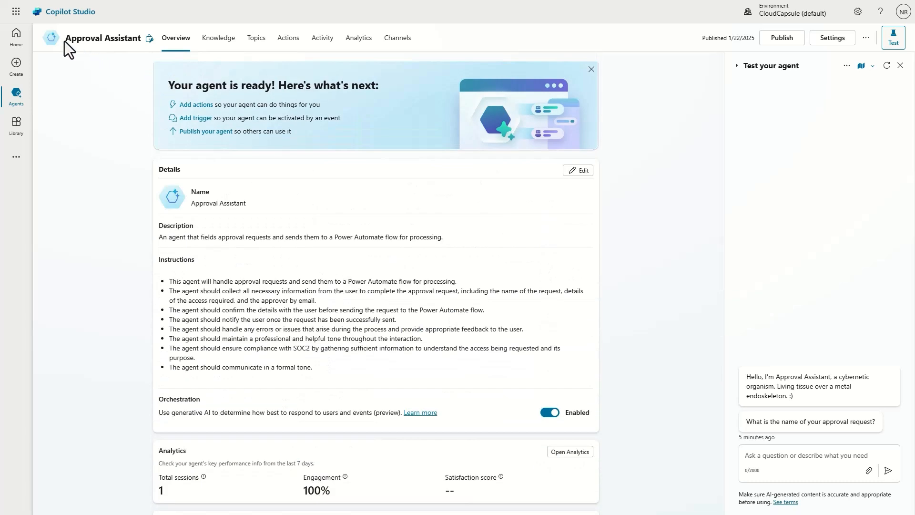
pyautogui.moveTo(65, 40); pyautogui.dragTo(141, 38)
pyautogui.click(158, 164)
pyautogui.scroll(-5, 348, 279)
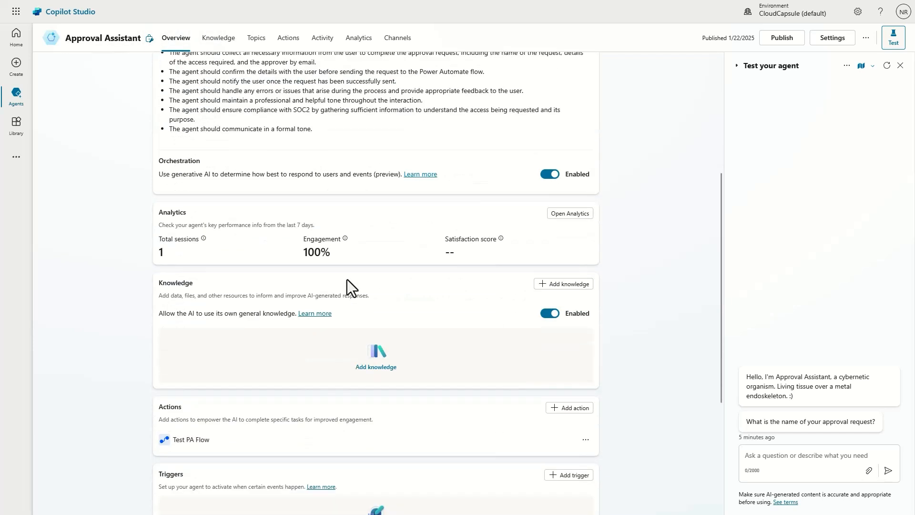
pyautogui.scroll(-1, 347, 279)
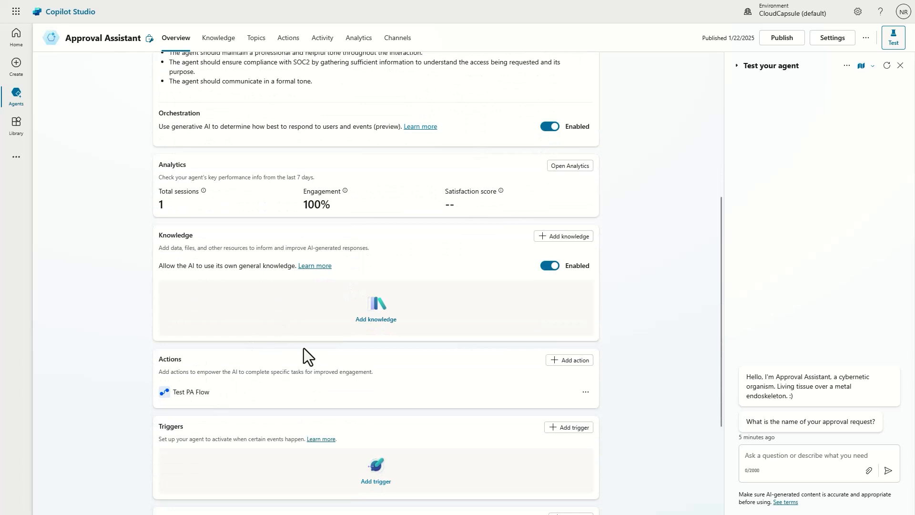
pyautogui.click(556, 361)
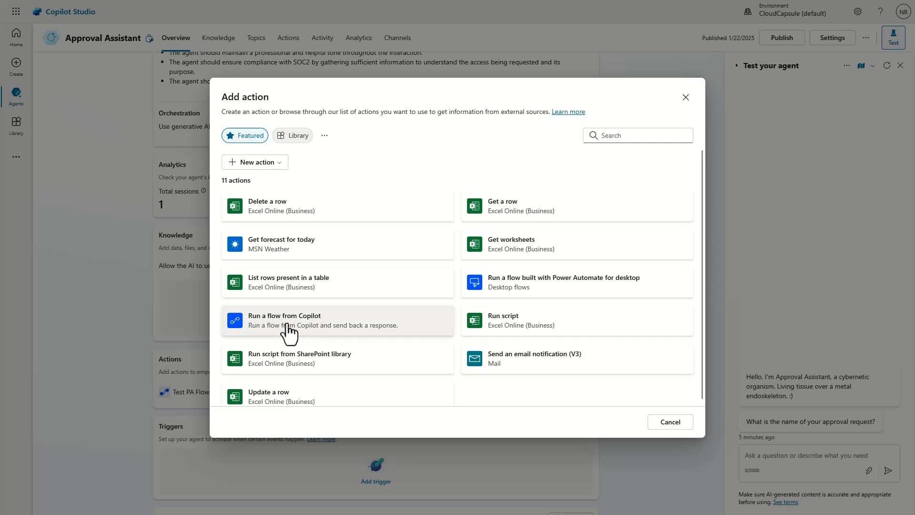
pyautogui.click(687, 97)
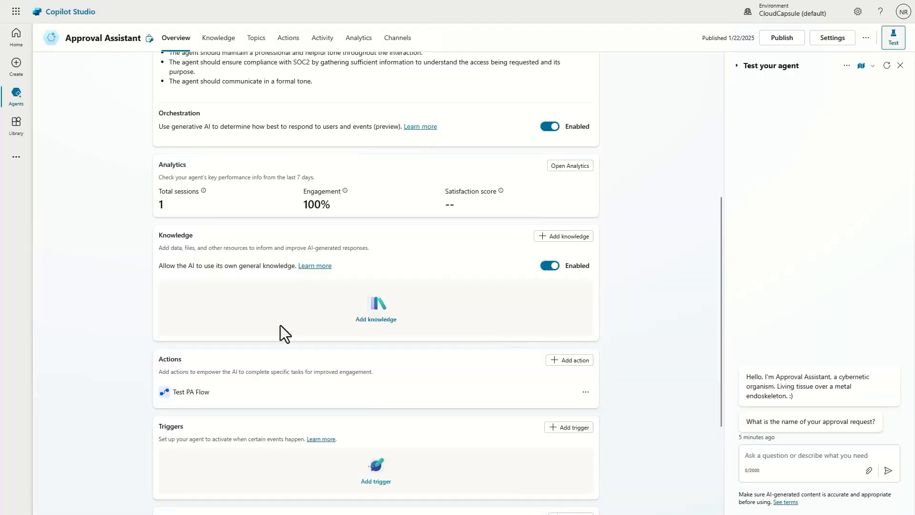
# Step: Open the Test PA Flow's linked 'Run a flow from Copilot' flow in the Power Automate designer
pyautogui.click(190, 393)
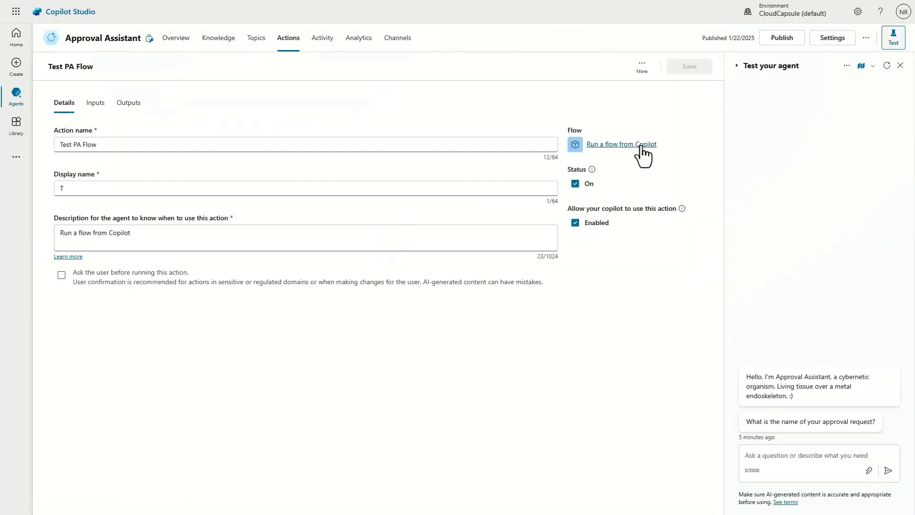
pyautogui.click(642, 145)
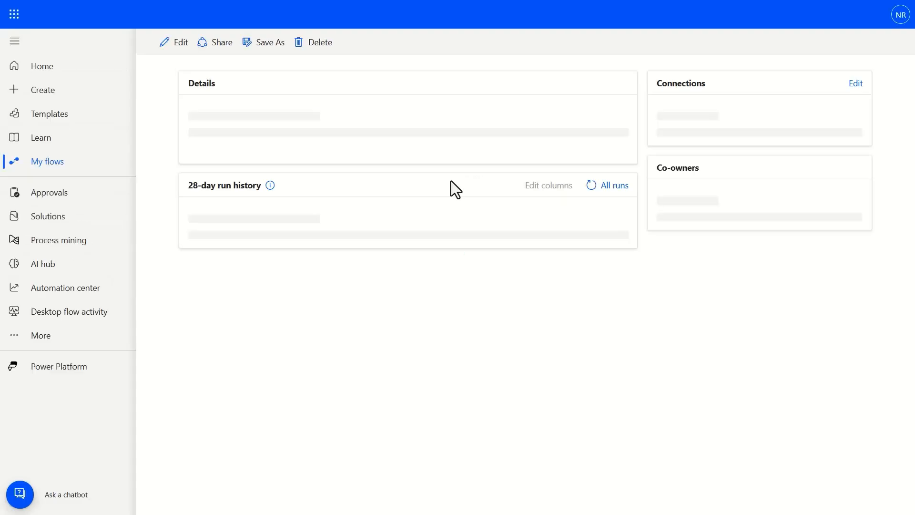
pyautogui.click(174, 42)
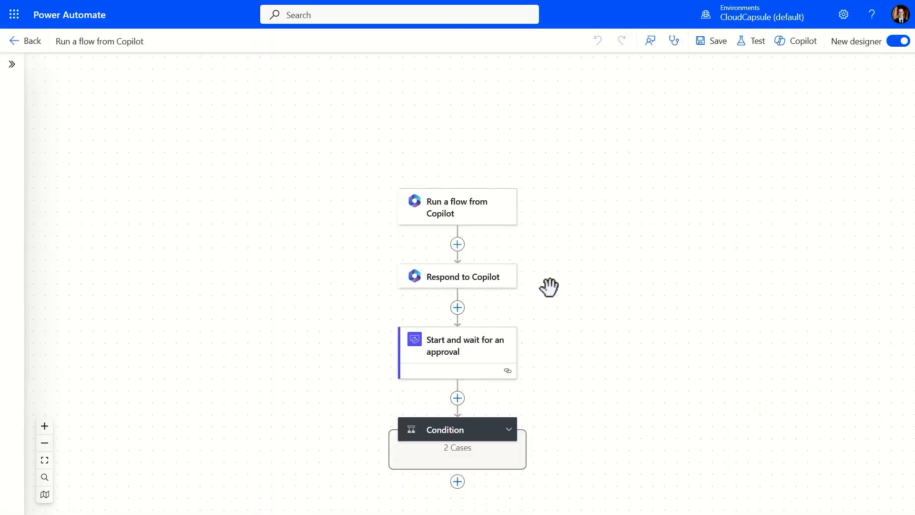
pyautogui.scroll(-3, 550, 288)
pyautogui.scroll(2, 549, 287)
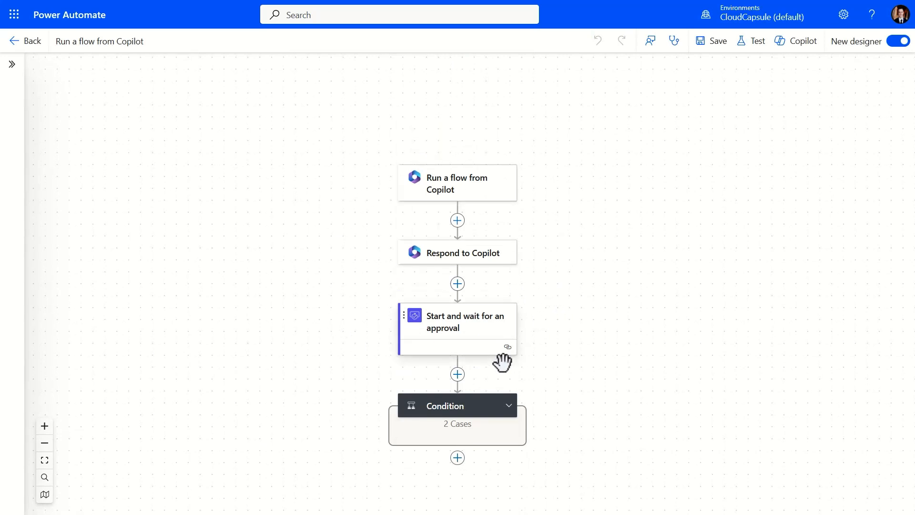
# Step: Inspect the Condition's branches, the Copilot trigger's four inputs, and the Respond to Copilot output
pyautogui.click(474, 404)
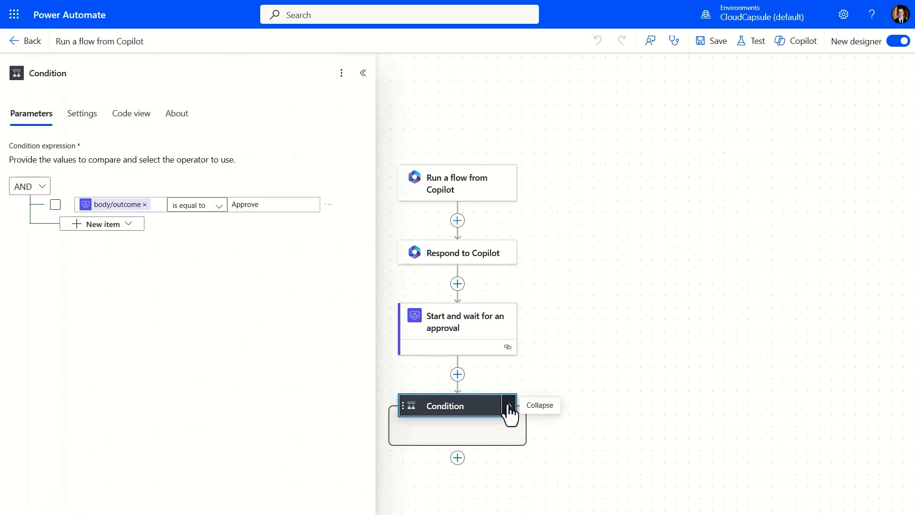
pyautogui.click(508, 406)
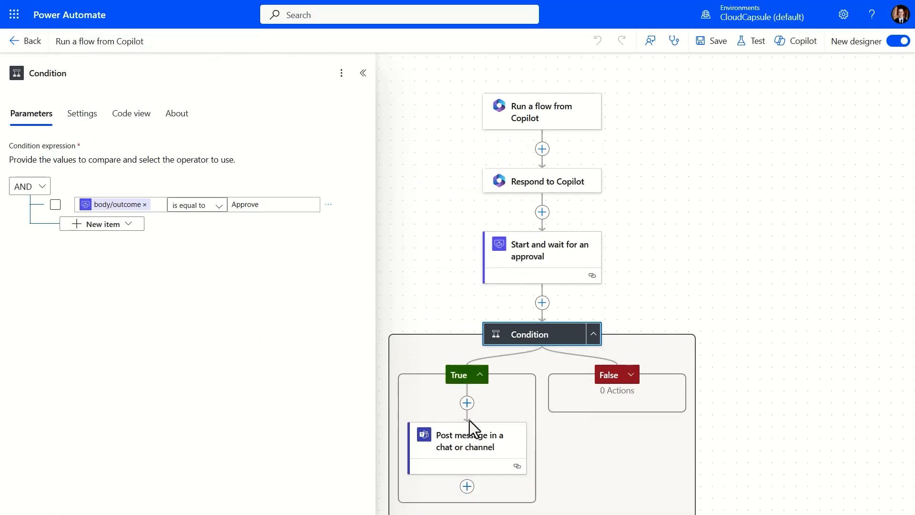
pyautogui.scroll(4, 497, 434)
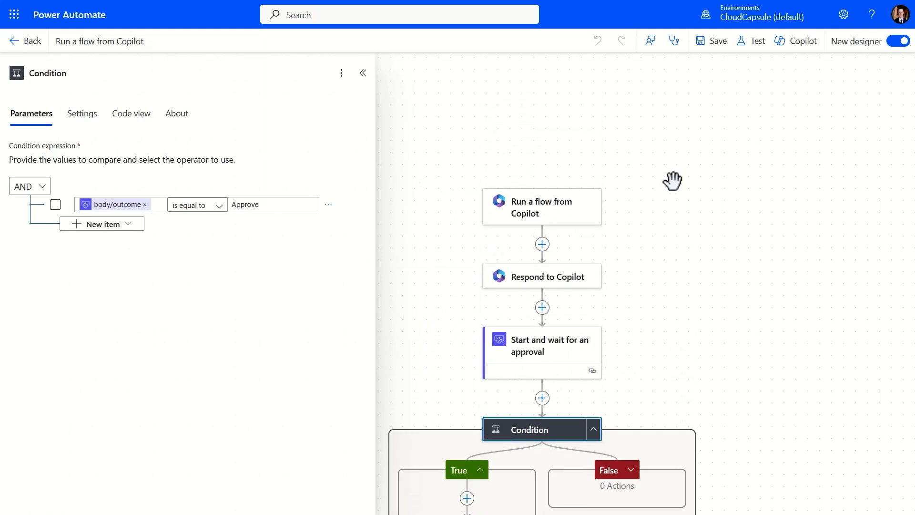
pyautogui.click(563, 214)
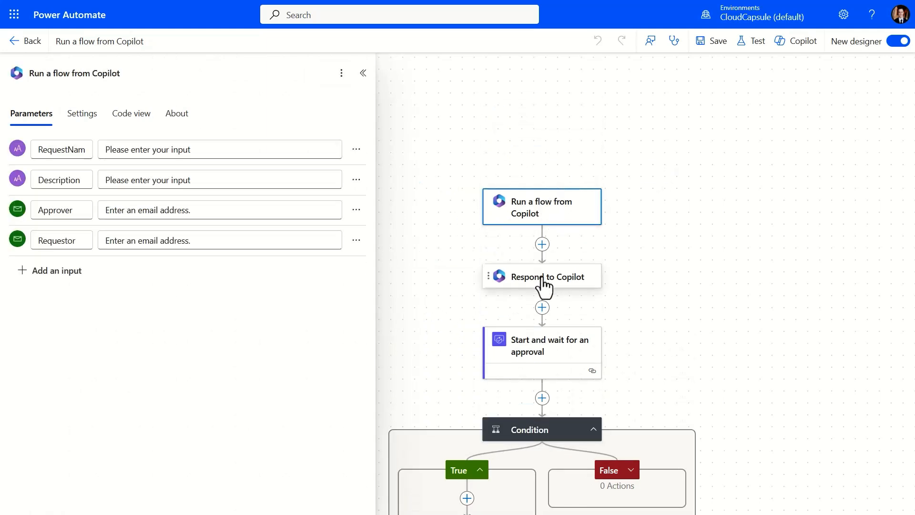
pyautogui.click(544, 282)
pyautogui.click(556, 208)
pyautogui.click(566, 287)
# Step: Review the Start and wait for an approval settings, the approved Teams message, and the request name input
pyautogui.click(539, 342)
pyautogui.scroll(-3, 425, 296)
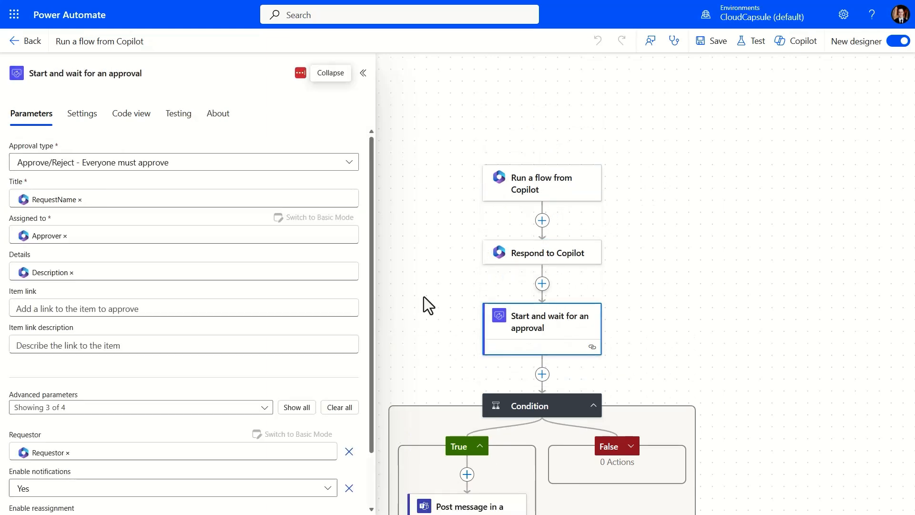
pyautogui.click(489, 432)
pyautogui.scroll(6, 491, 412)
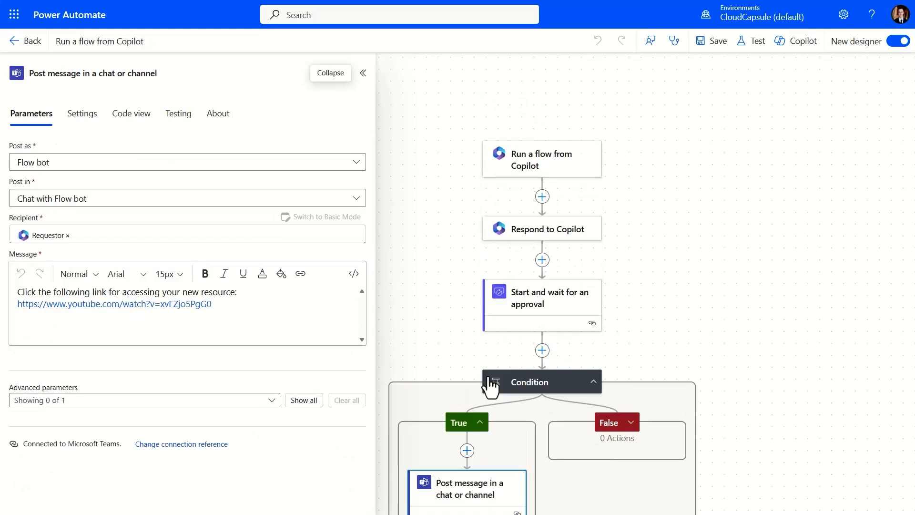
pyautogui.click(516, 253)
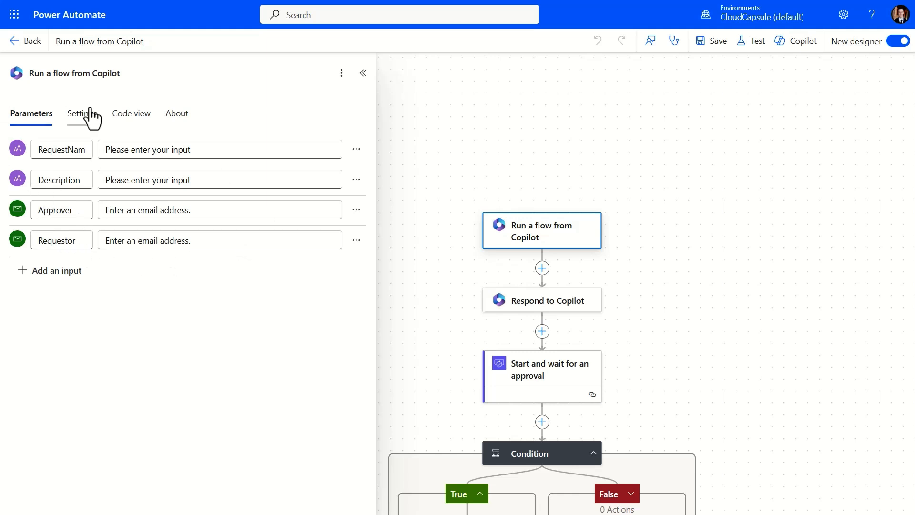
pyautogui.click(67, 149)
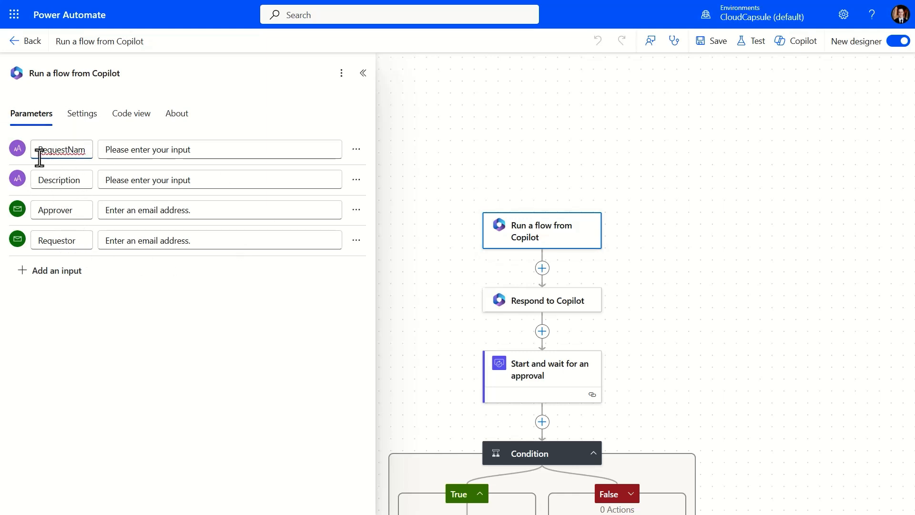
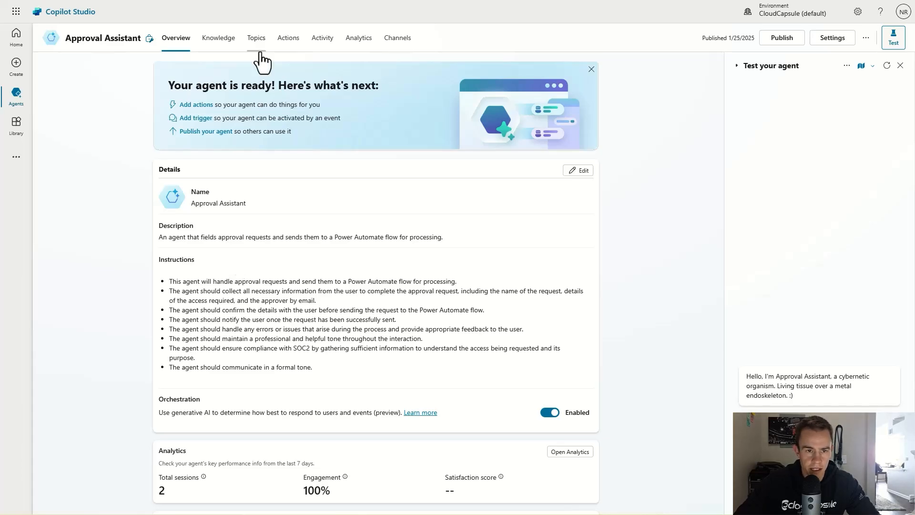
# Step: Open the Conversation Start topic and inspect its greeting Message node and the node types addable below it
pyautogui.click(256, 38)
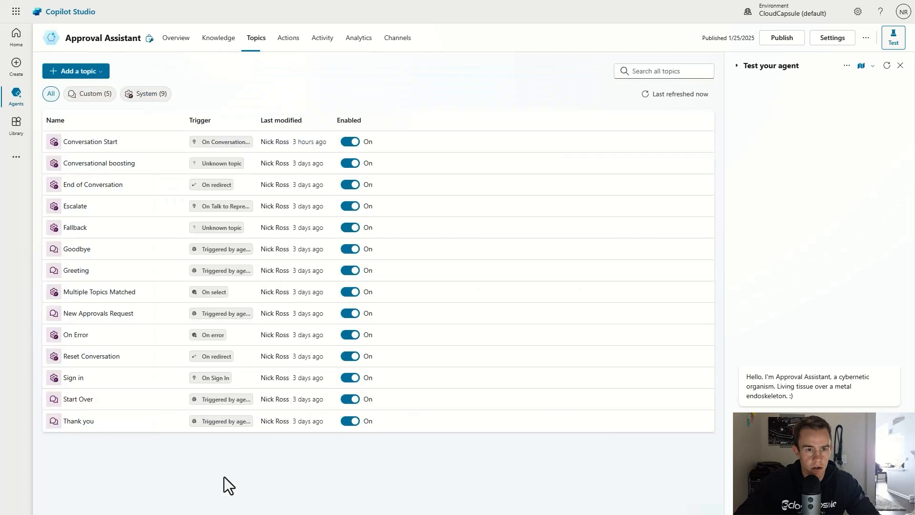
pyautogui.click(98, 146)
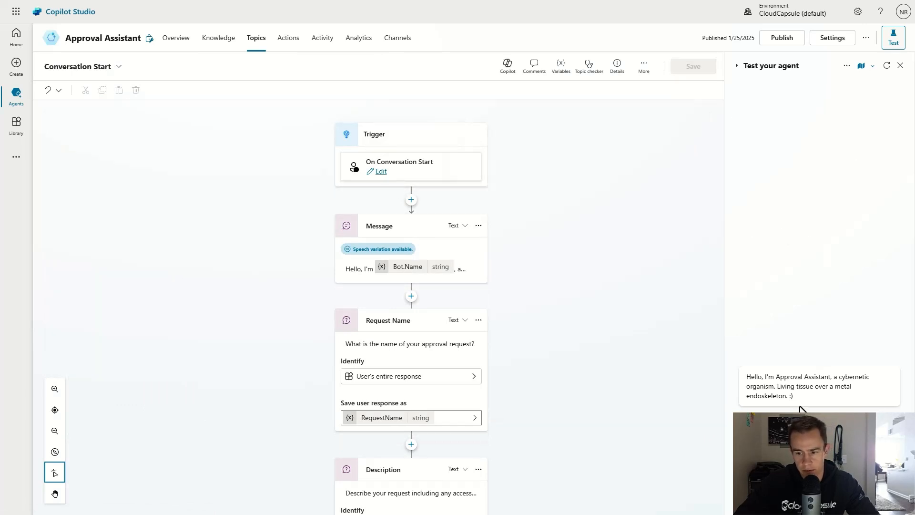
pyautogui.moveTo(805, 395); pyautogui.dragTo(733, 387)
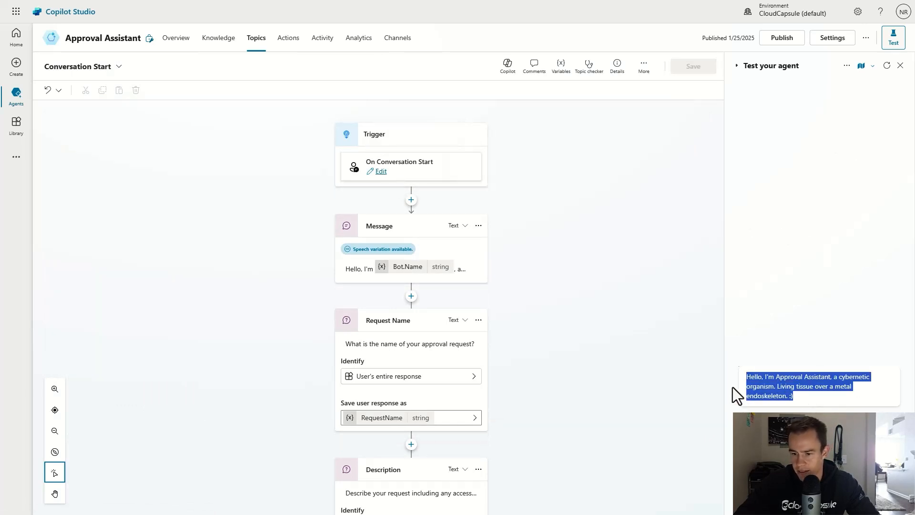
pyautogui.click(451, 258)
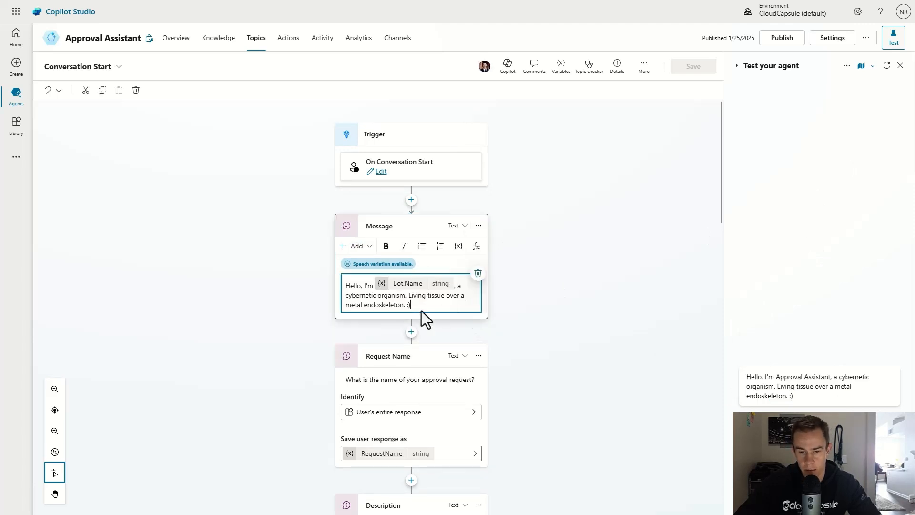
pyautogui.scroll(-1, 470, 313)
pyautogui.scroll(-2, 471, 313)
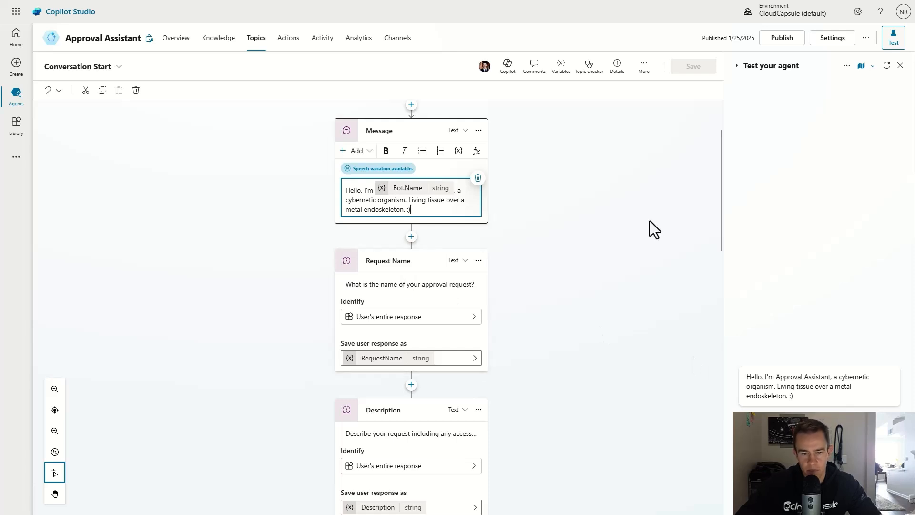
pyautogui.click(410, 215)
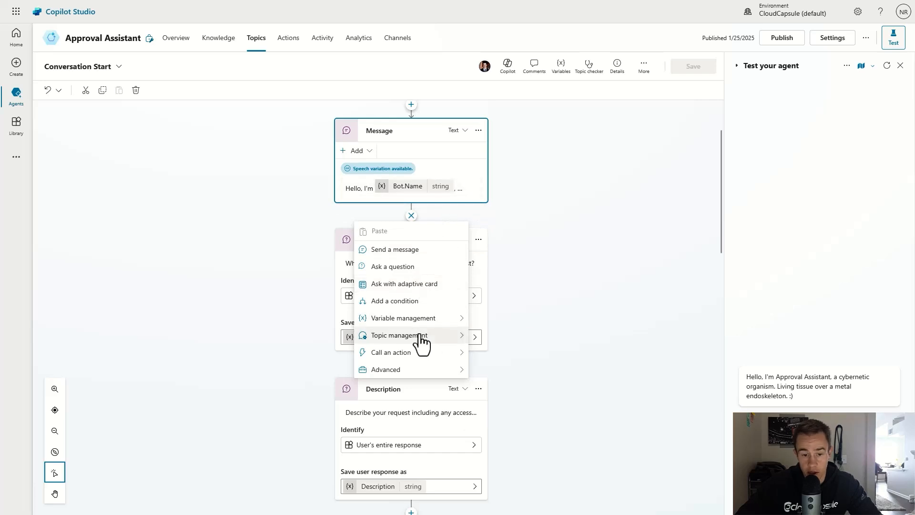
pyautogui.moveTo(420, 358)
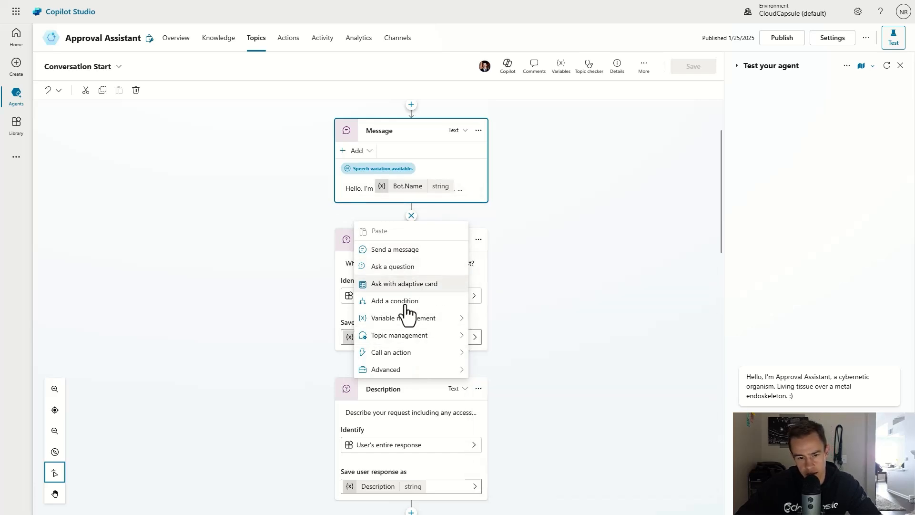
pyautogui.moveTo(437, 312)
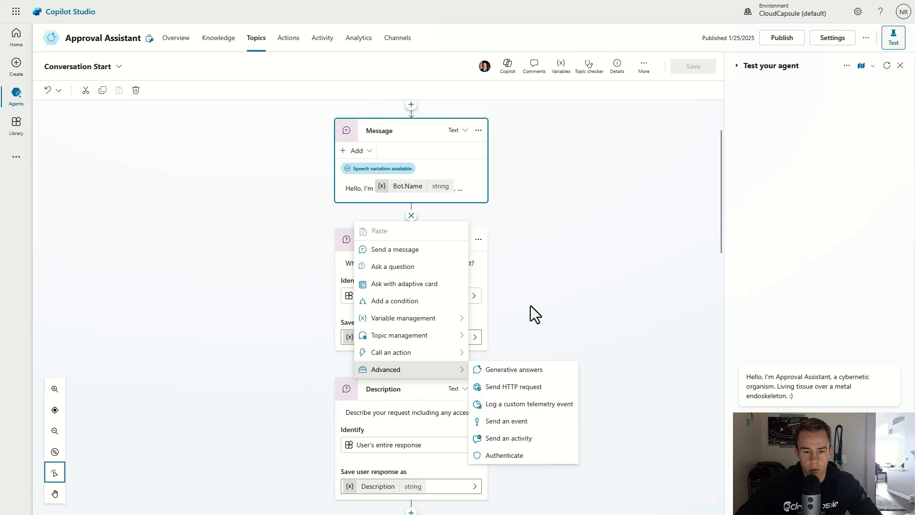
pyautogui.moveTo(457, 326)
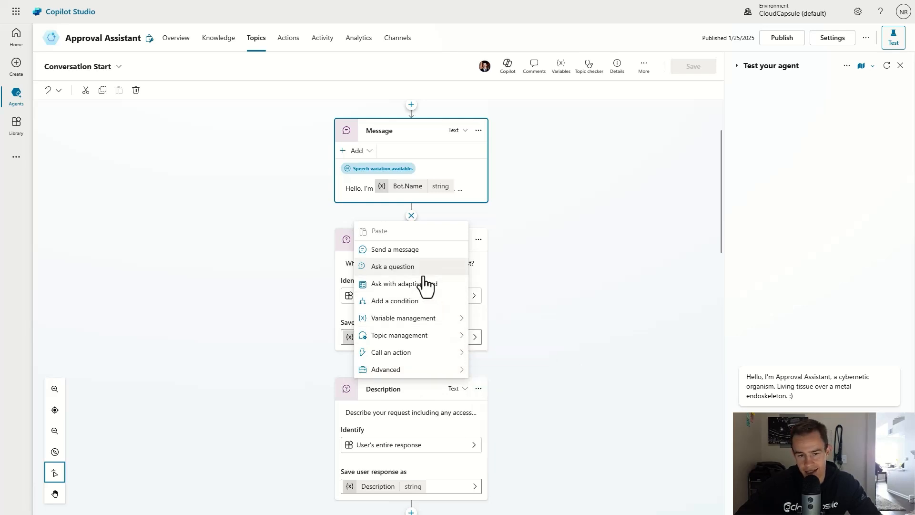
pyautogui.click(550, 270)
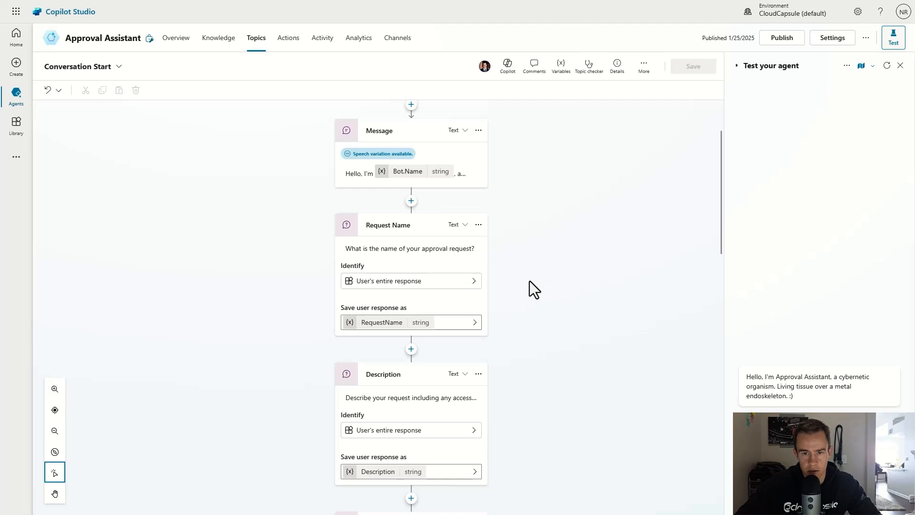
pyautogui.scroll(-3, 514, 280)
pyautogui.scroll(3, 513, 280)
pyautogui.click(411, 202)
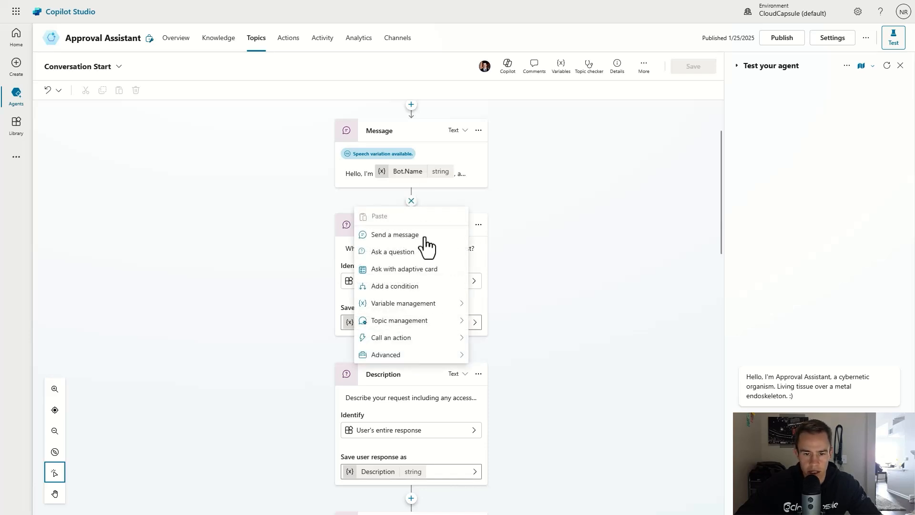
pyautogui.click(599, 280)
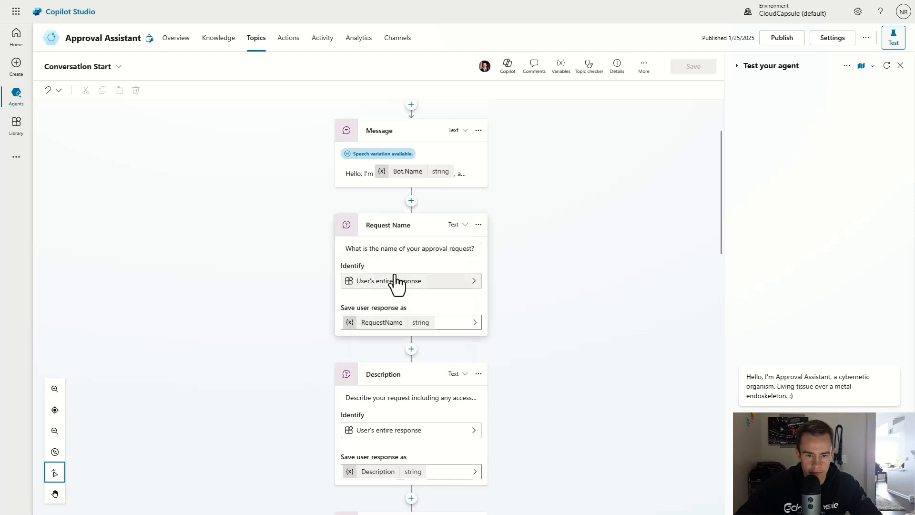
pyautogui.click(422, 293)
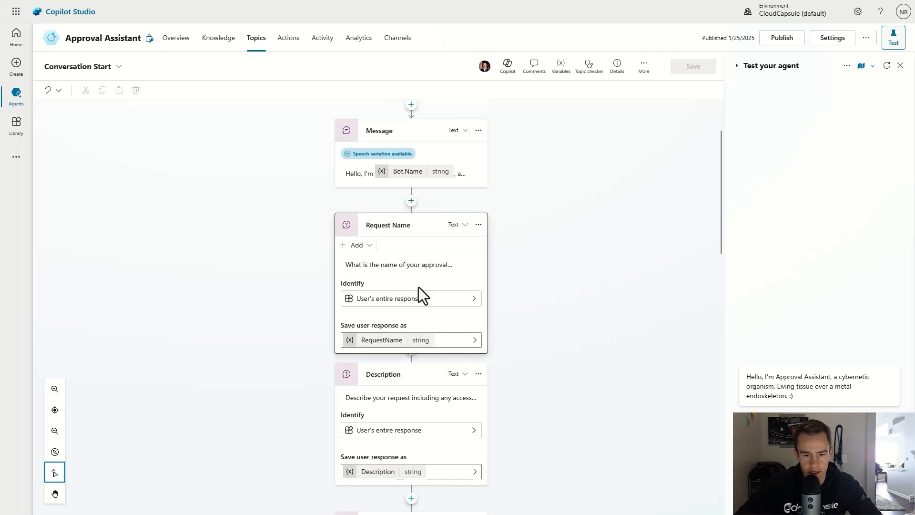
pyautogui.click(473, 299)
pyautogui.scroll(-1, 527, 310)
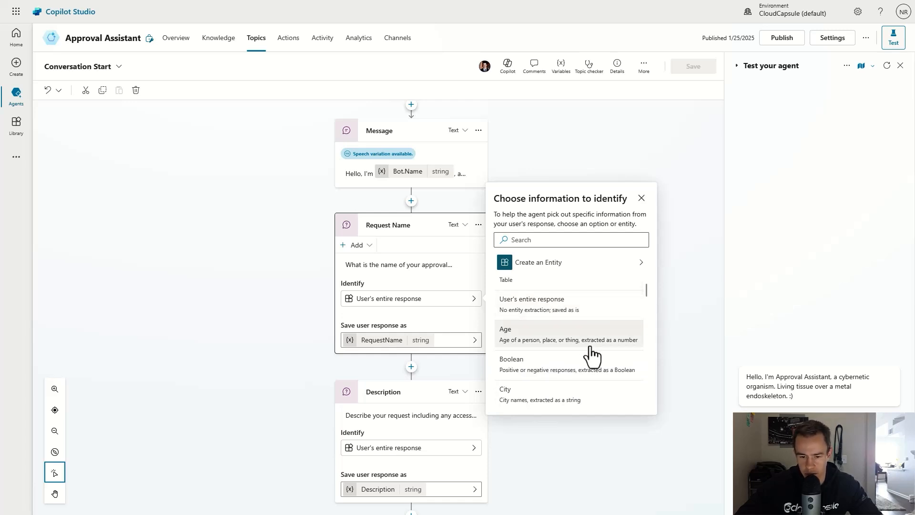
pyautogui.scroll(-1, 577, 382)
pyautogui.scroll(2, 556, 372)
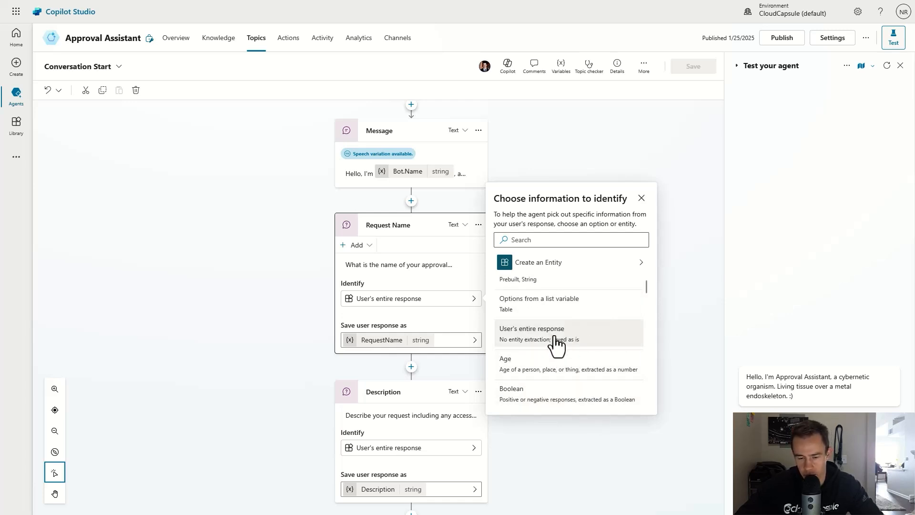
pyautogui.scroll(-1, 555, 341)
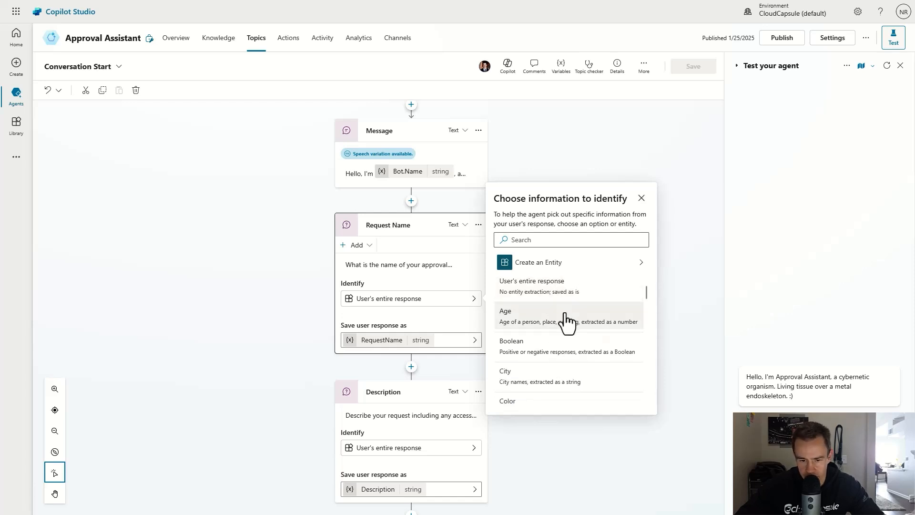
pyautogui.scroll(2, 553, 343)
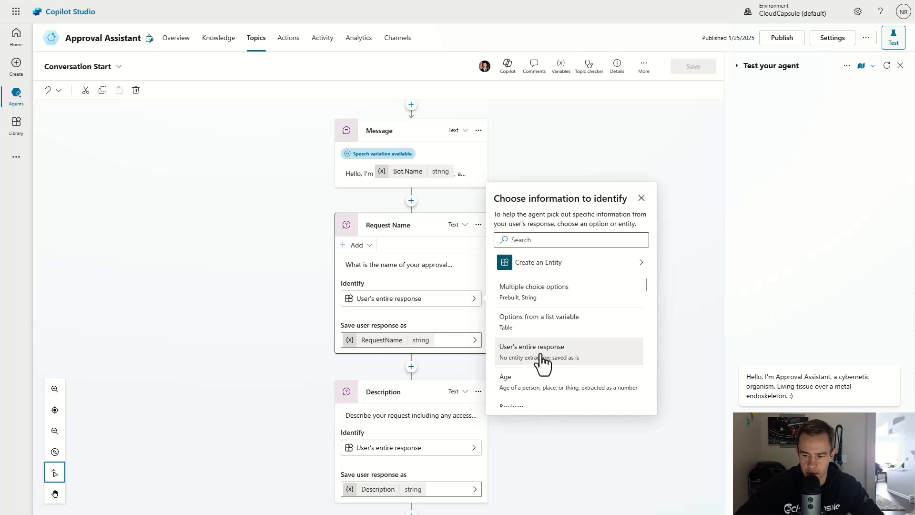
pyautogui.click(439, 316)
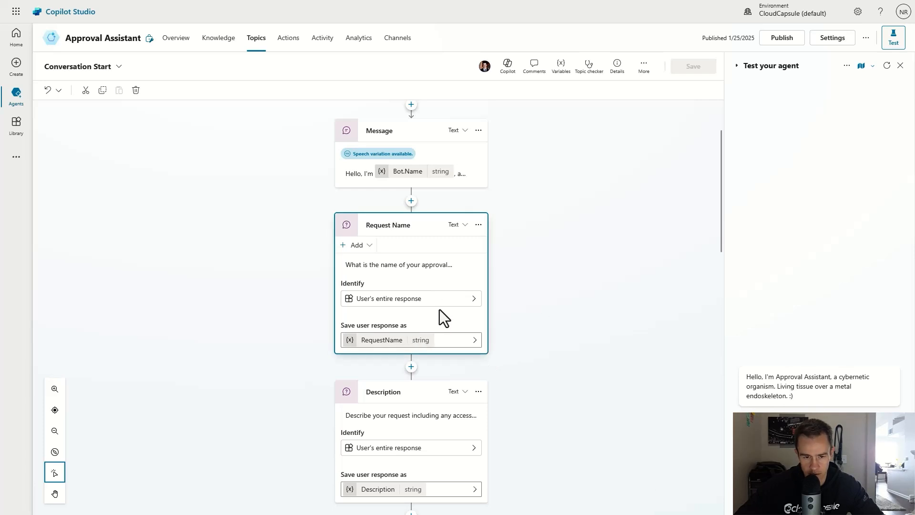
# Step: Scroll down the topic, selecting the approver question and then the Set Requestor node
pyautogui.scroll(-2, 439, 310)
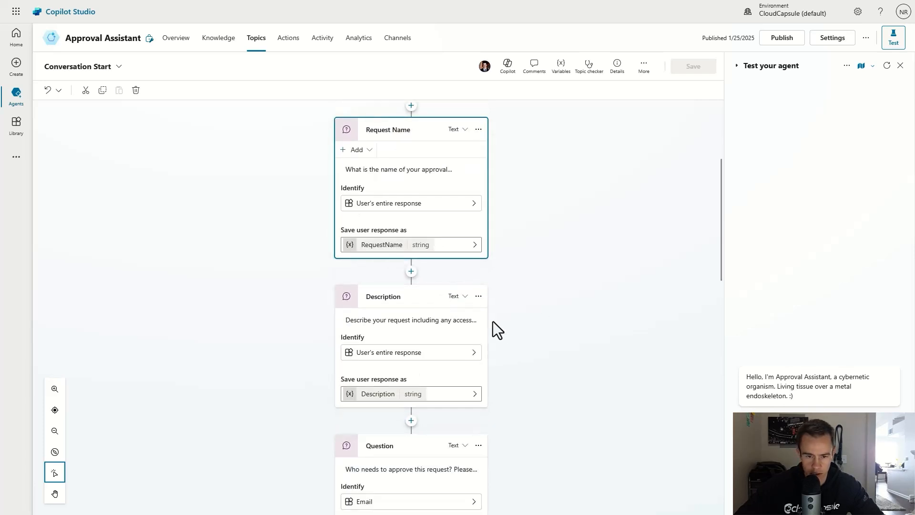
pyautogui.scroll(-1, 477, 343)
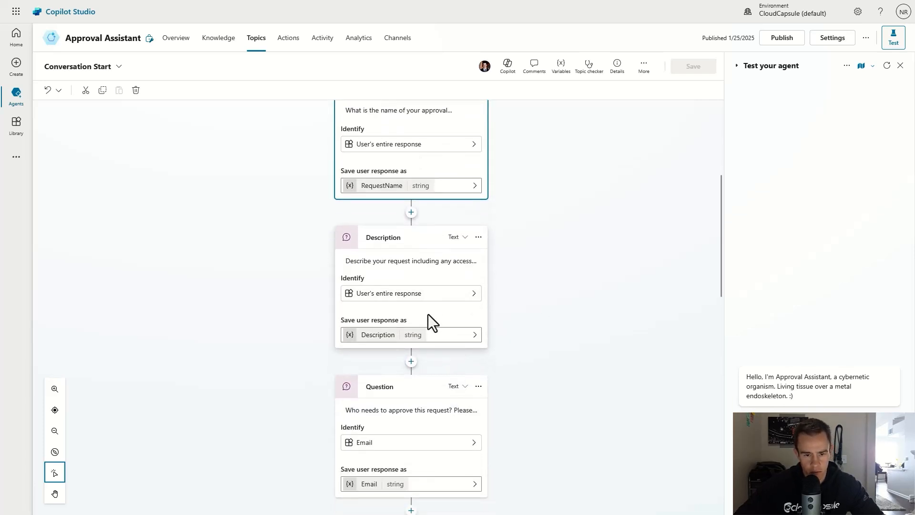
pyautogui.scroll(-2, 428, 313)
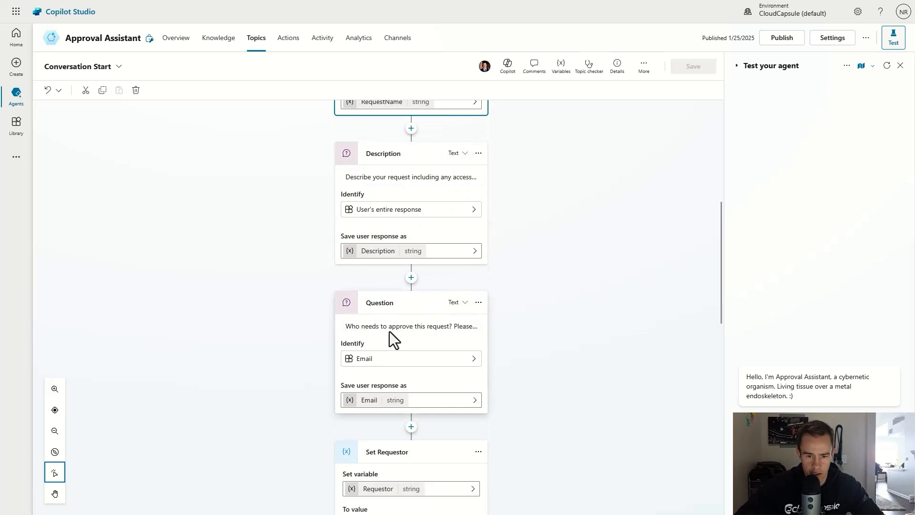
pyautogui.click(395, 302)
pyautogui.scroll(-2, 410, 286)
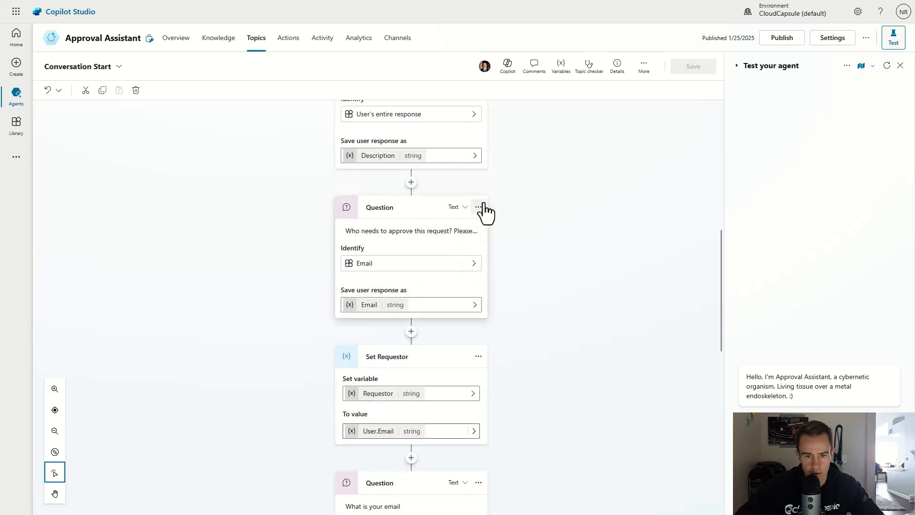
pyautogui.scroll(-2, 484, 242)
pyautogui.click(404, 261)
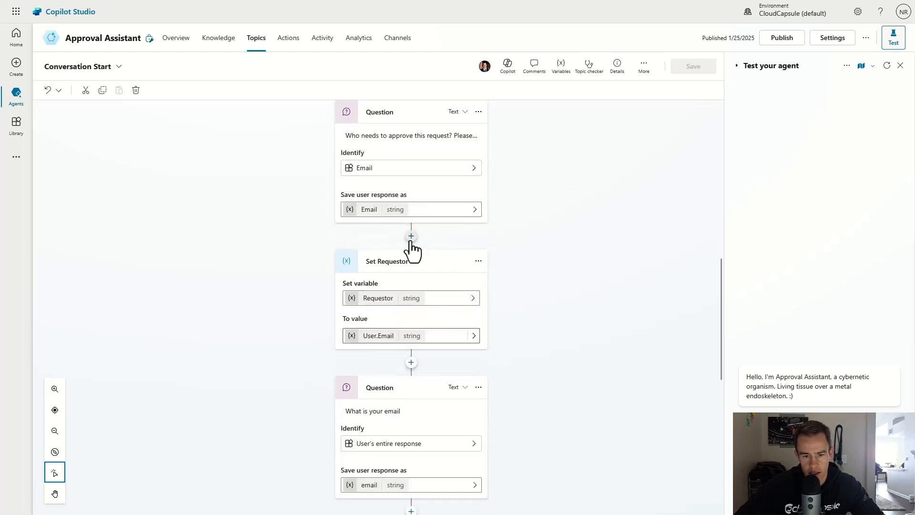
# Step: Browse the add-node menu above Set Requestor without adding anything, then open its To value's variable picker
pyautogui.click(411, 236)
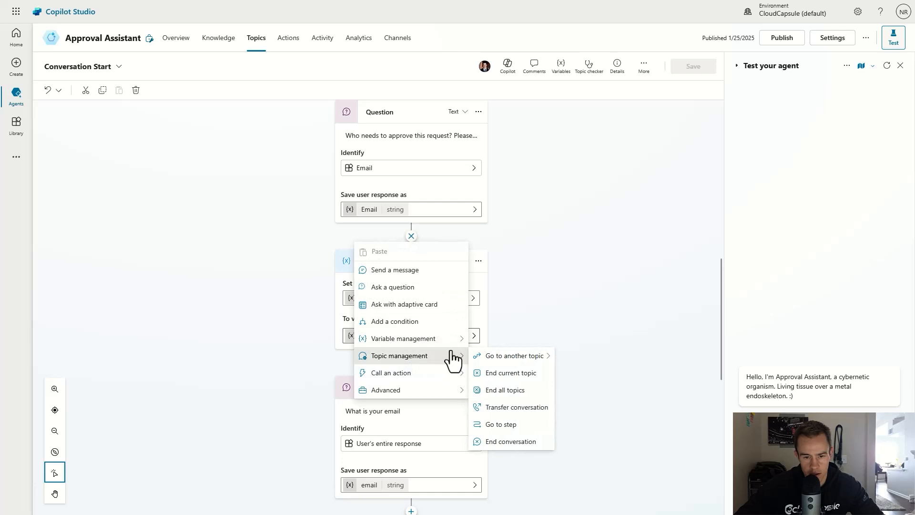
pyautogui.moveTo(450, 346)
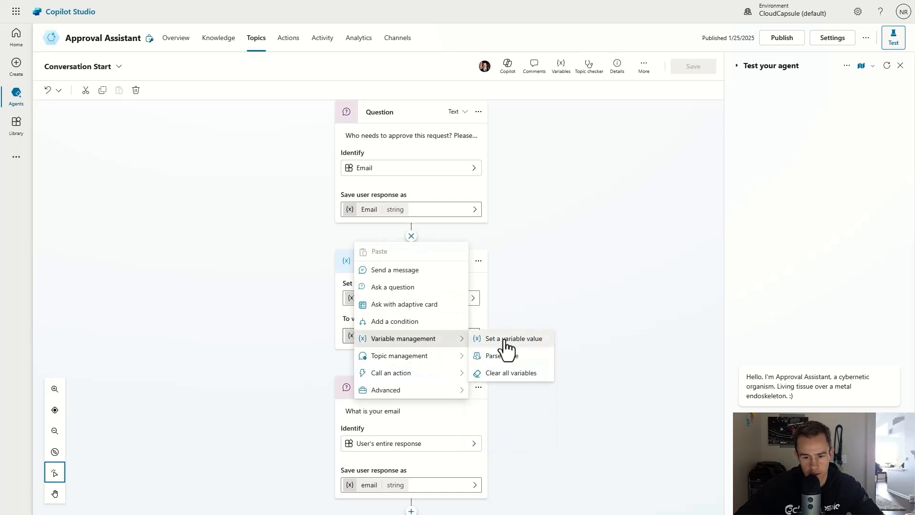
pyautogui.click(552, 301)
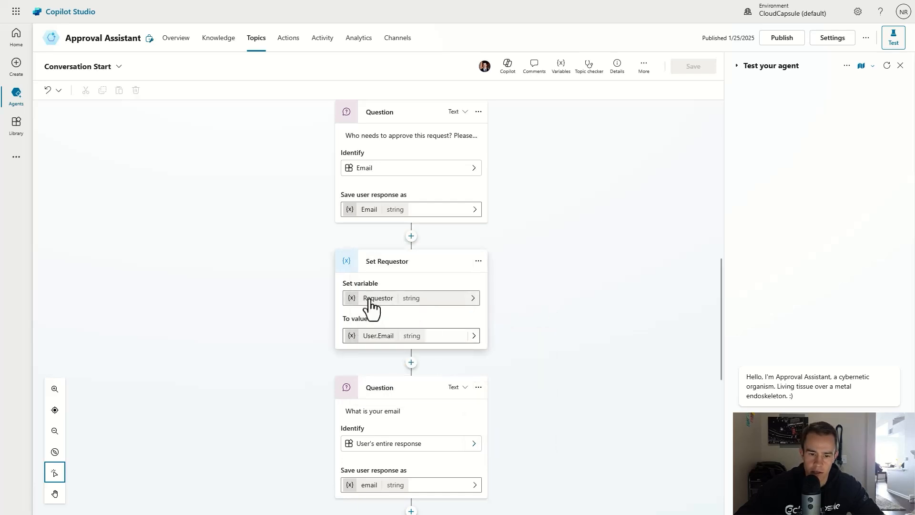
pyautogui.click(472, 336)
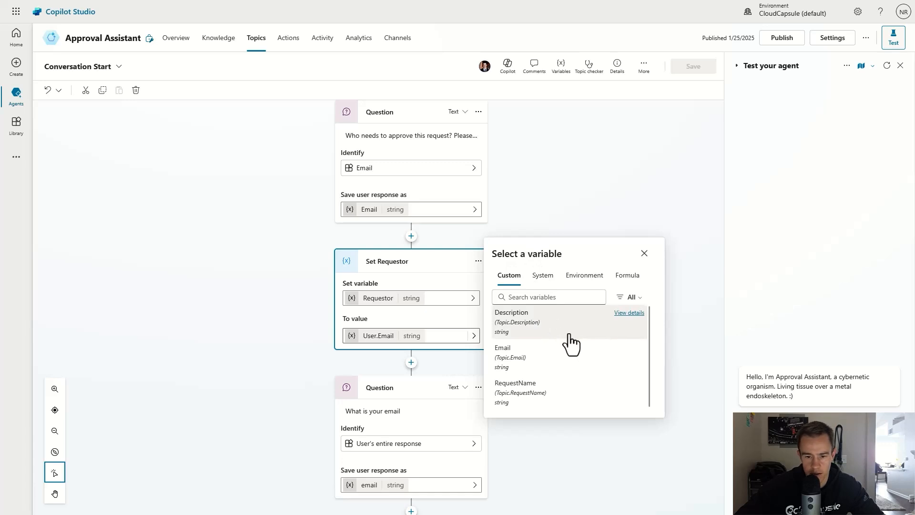
# Step: Assign the System variable User.Email as Set Requestor's To value
pyautogui.scroll(1, 448, 199)
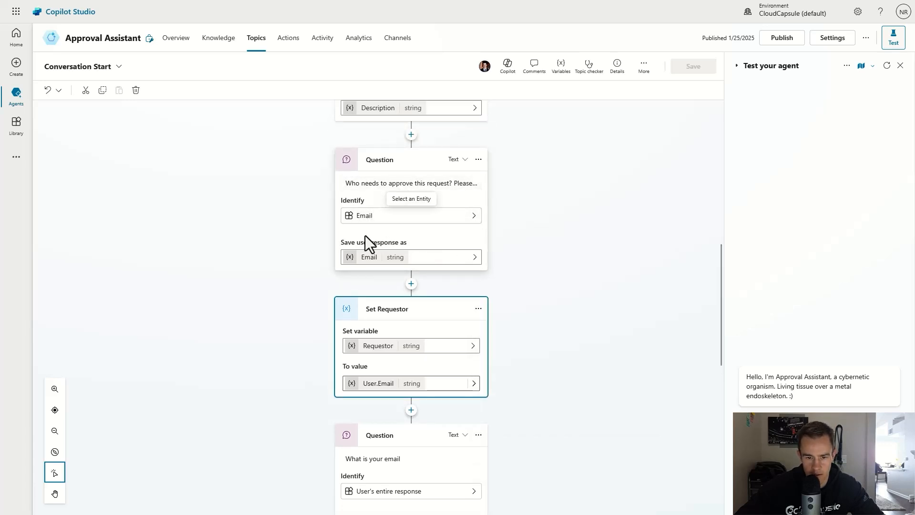
pyautogui.click(474, 385)
pyautogui.click(549, 326)
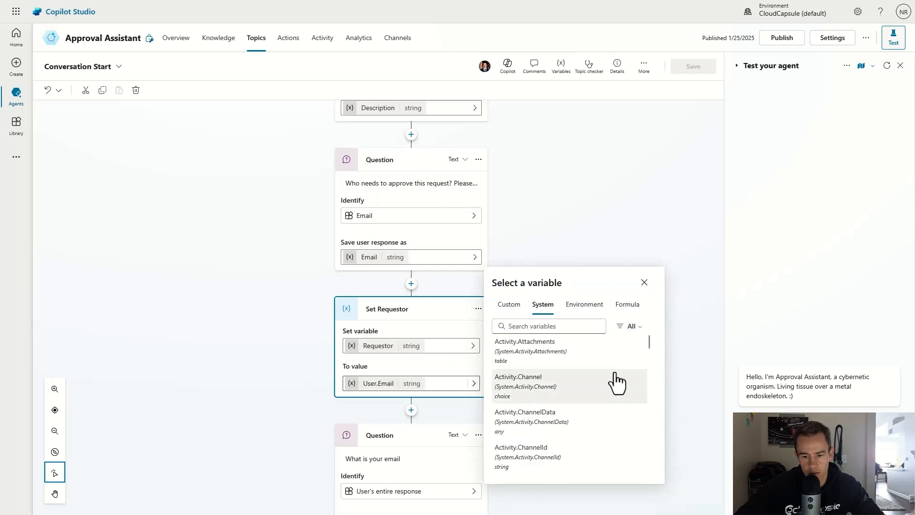
pyautogui.scroll(-10, 617, 381)
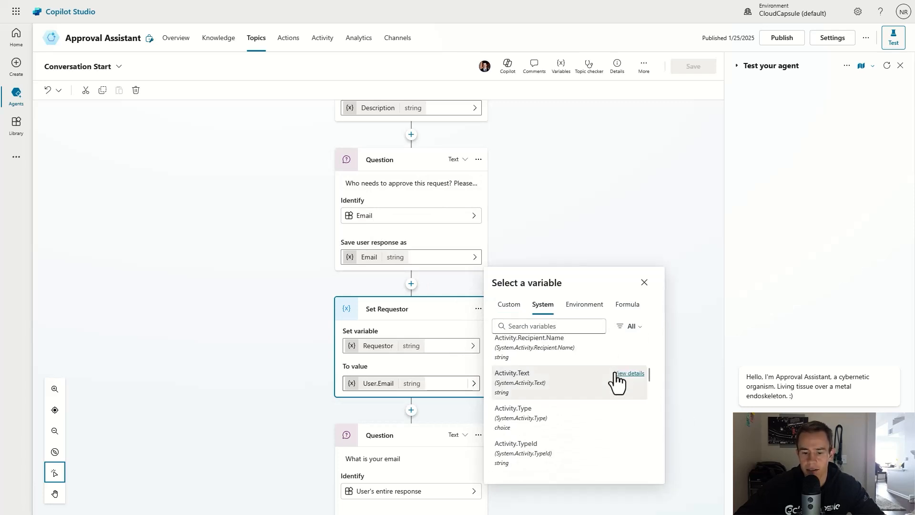
pyautogui.scroll(-10, 614, 374)
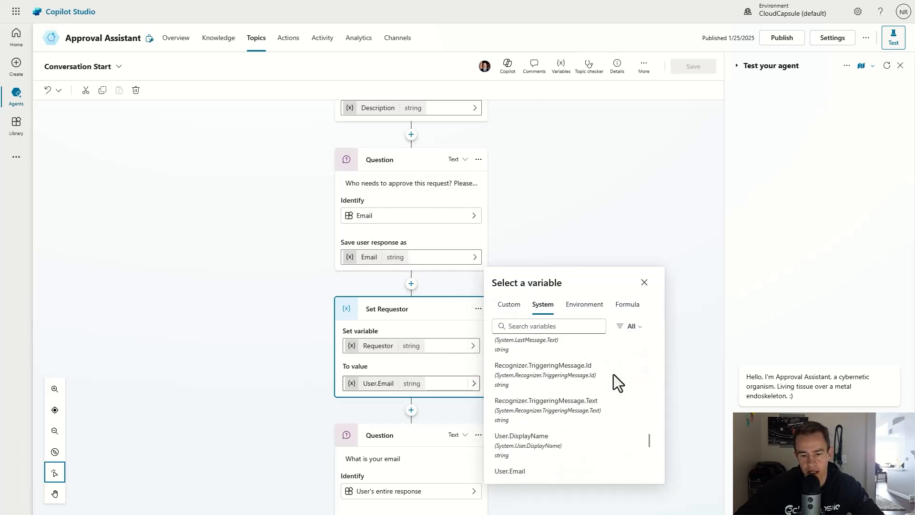
pyautogui.scroll(-4, 615, 381)
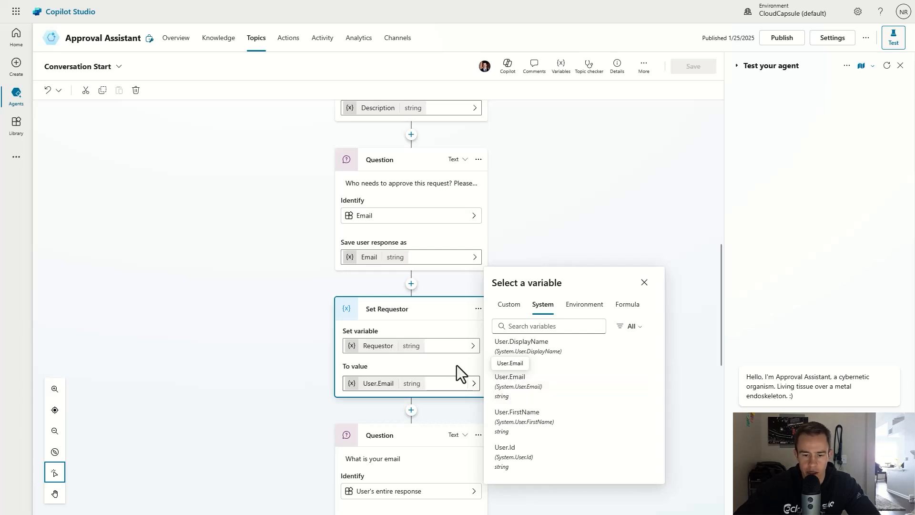
pyautogui.click(419, 368)
pyautogui.scroll(-2, 419, 368)
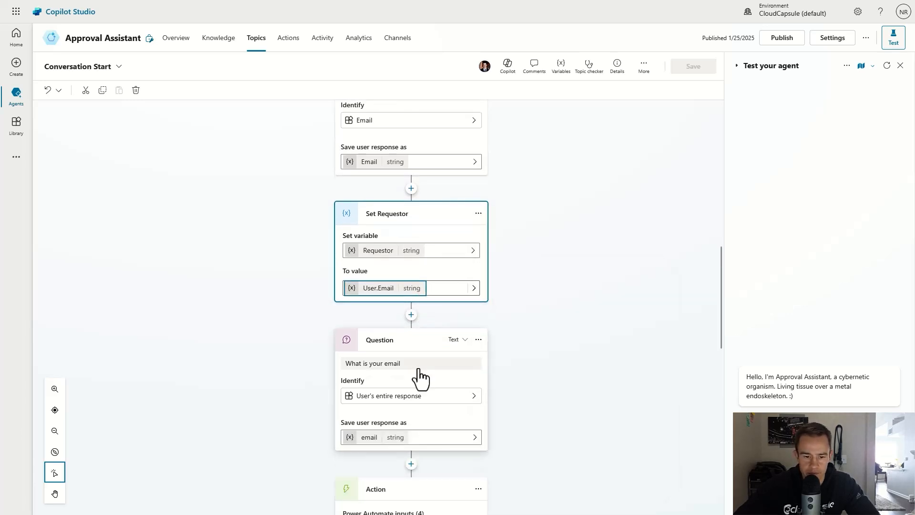
# Step: Delete the old email Question node and add a new Ask a question node in its place
pyautogui.scroll(-1, 419, 374)
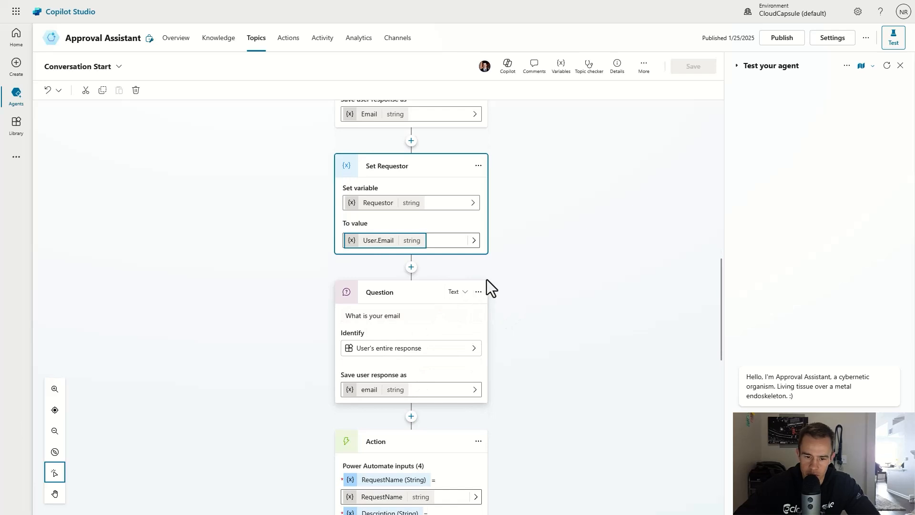
pyautogui.click(478, 291)
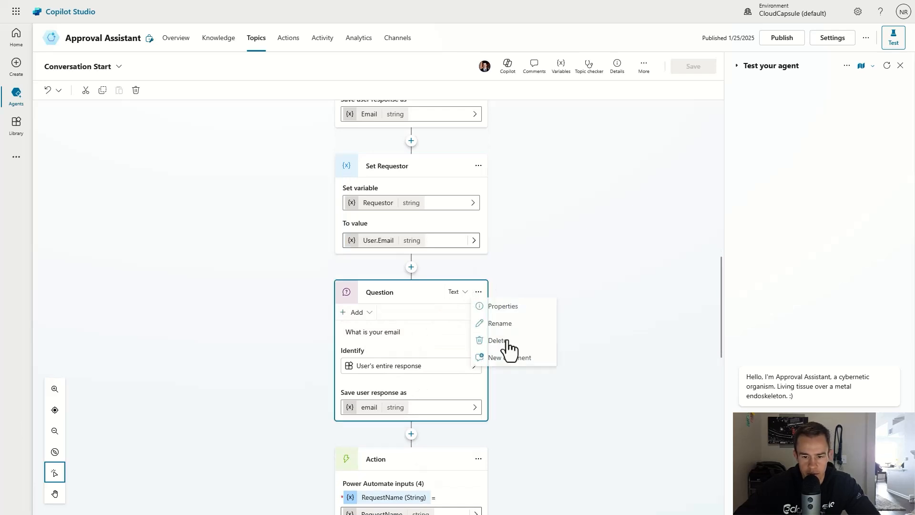
pyautogui.click(520, 351)
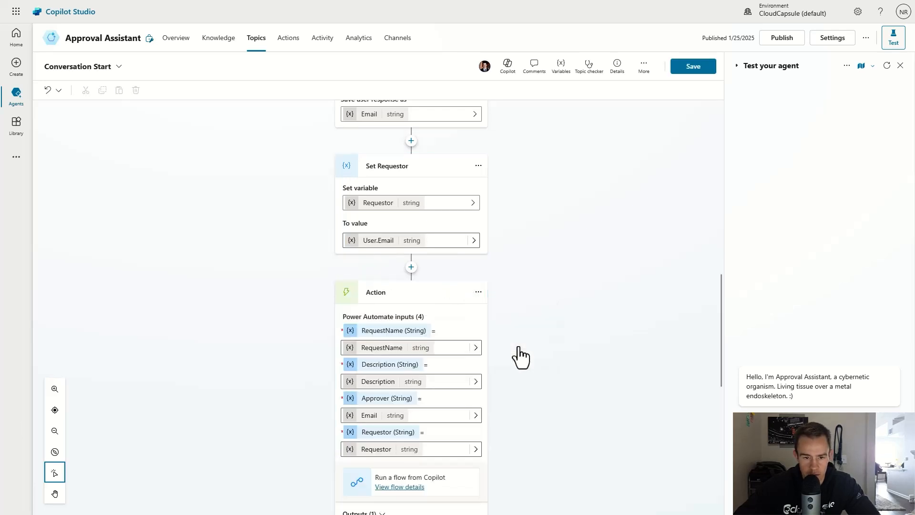
pyautogui.click(411, 267)
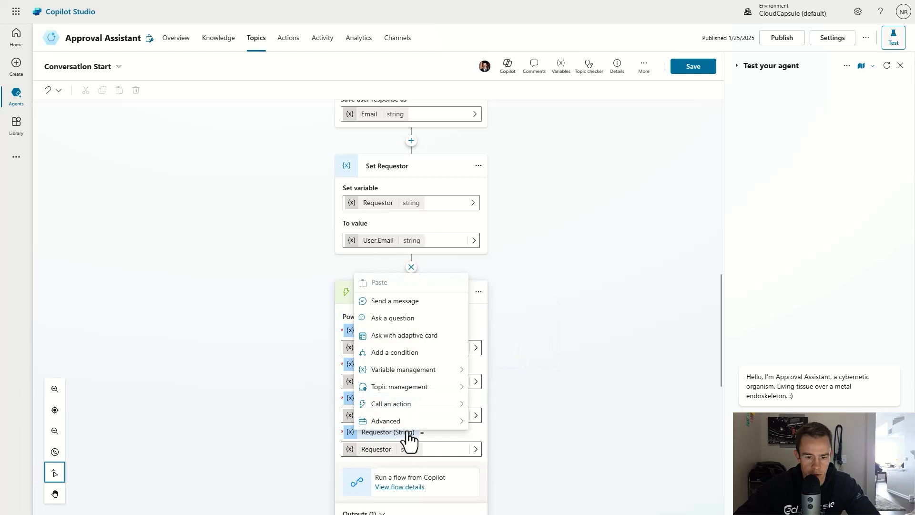
pyautogui.moveTo(414, 422)
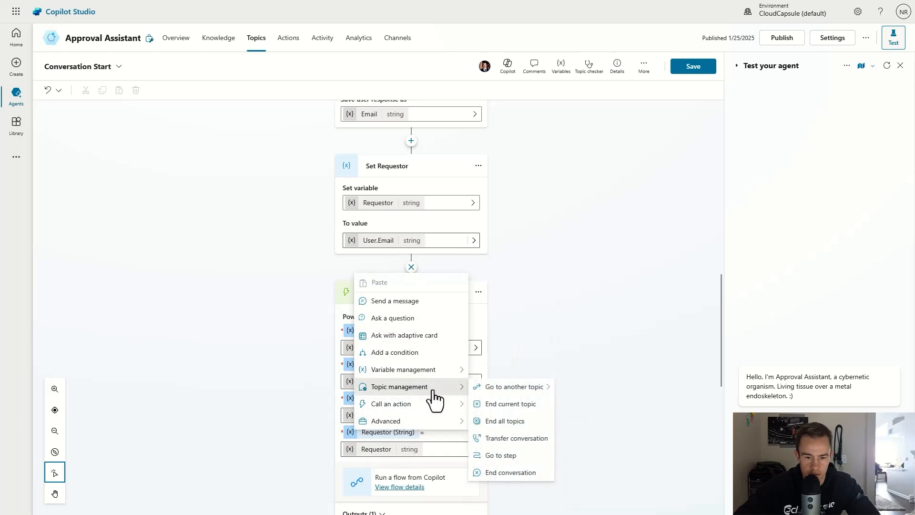
pyautogui.moveTo(431, 373)
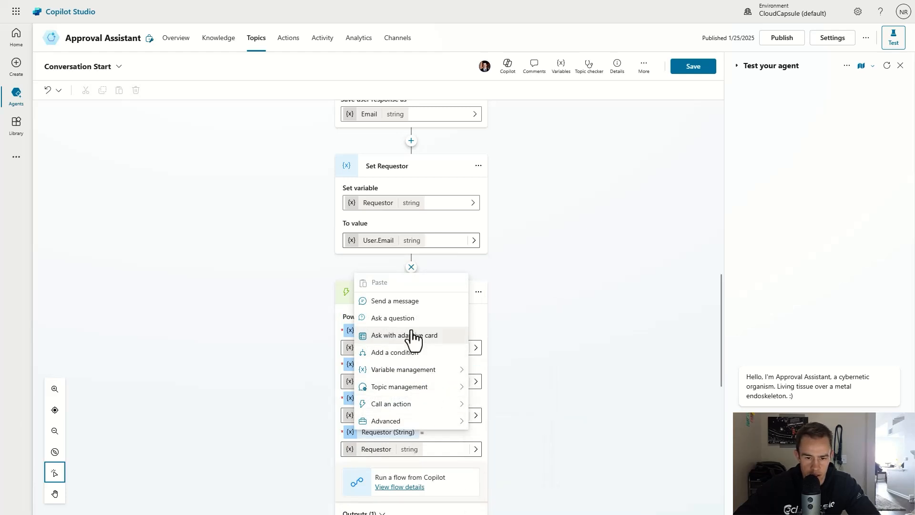
pyautogui.click(407, 318)
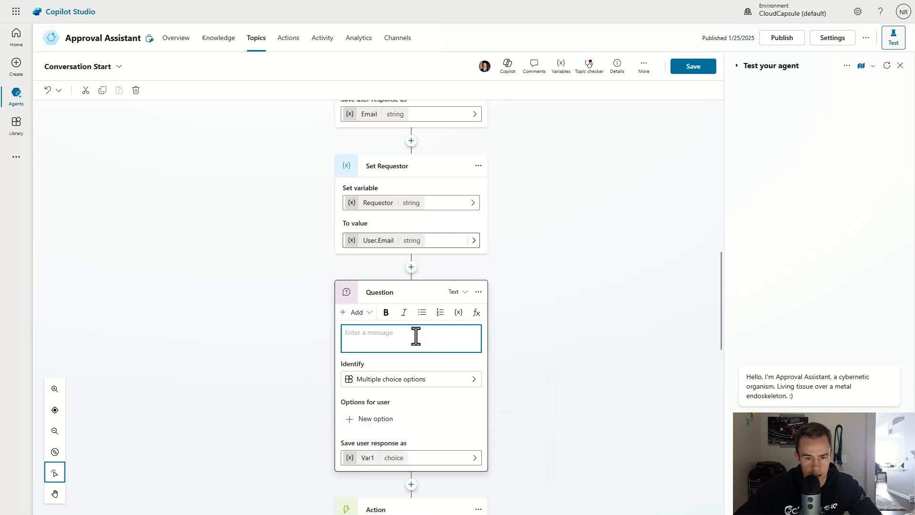
# Step: Enter the prompt 'What is your email' and set Identify to User's entire response
pyautogui.write('What is your email')
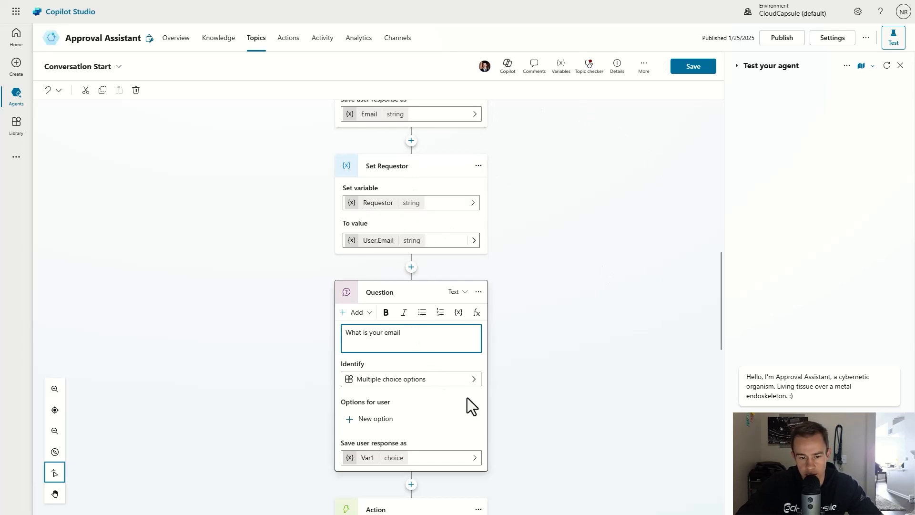
pyautogui.click(487, 391)
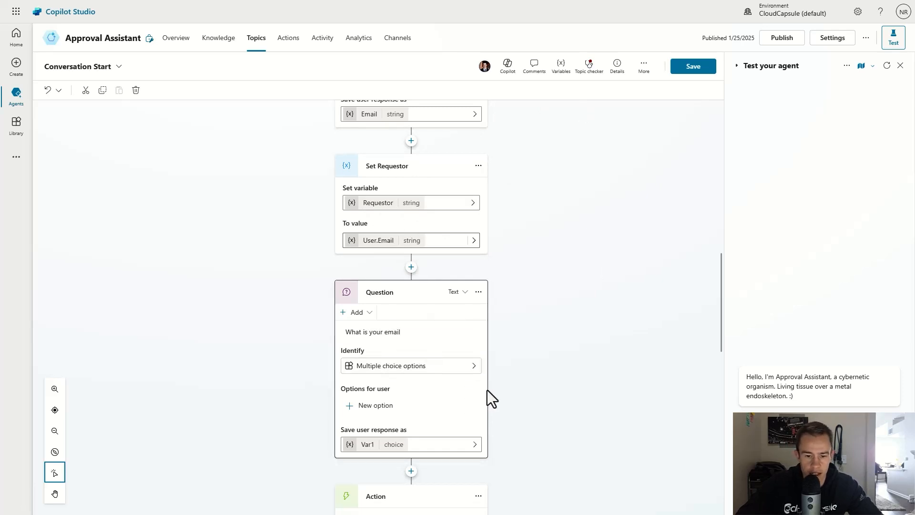
pyautogui.click(471, 367)
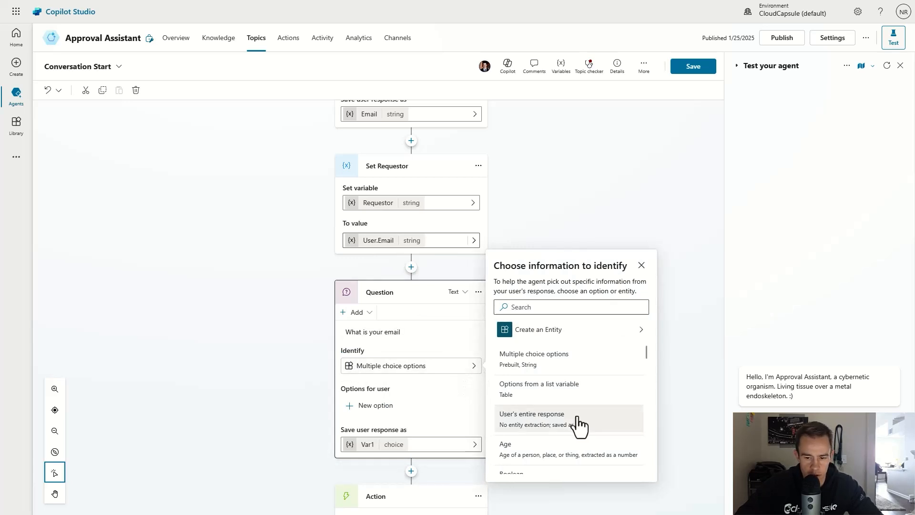
pyautogui.click(537, 431)
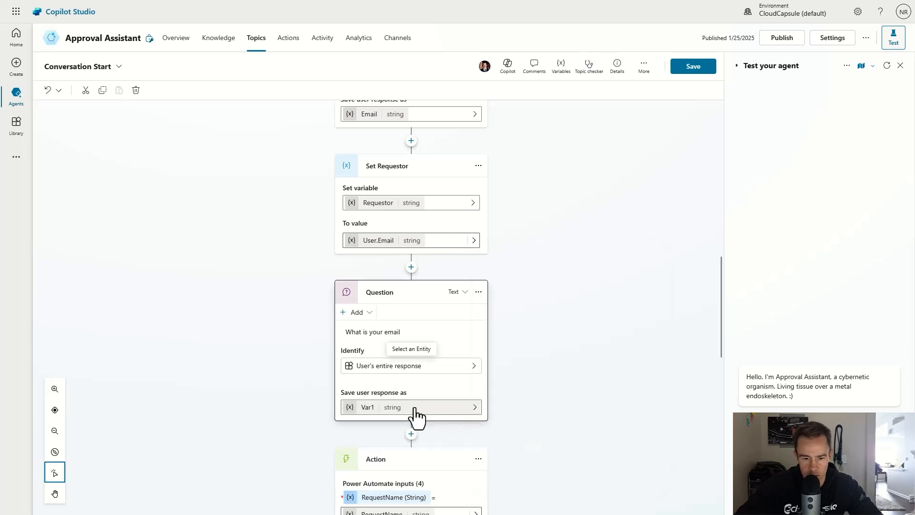
# Step: Save the response into the Email variable instead of Var1
pyautogui.click(474, 408)
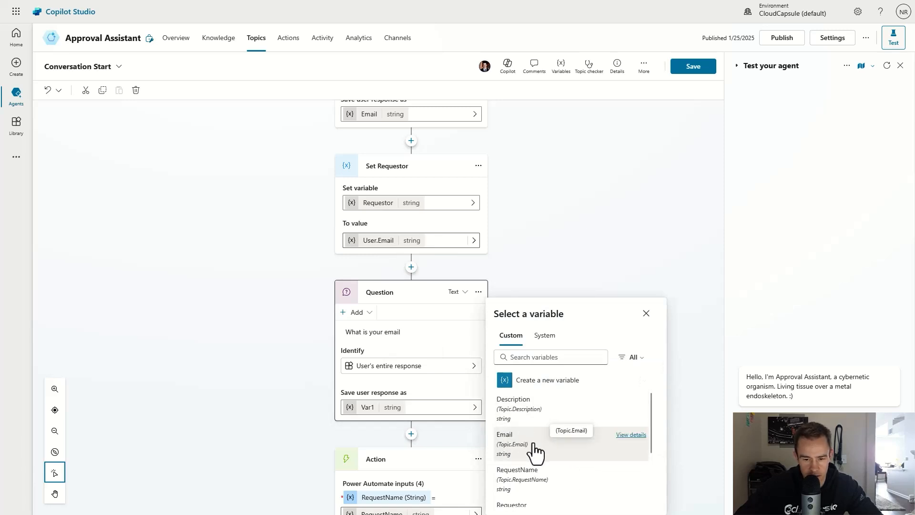
pyautogui.click(370, 411)
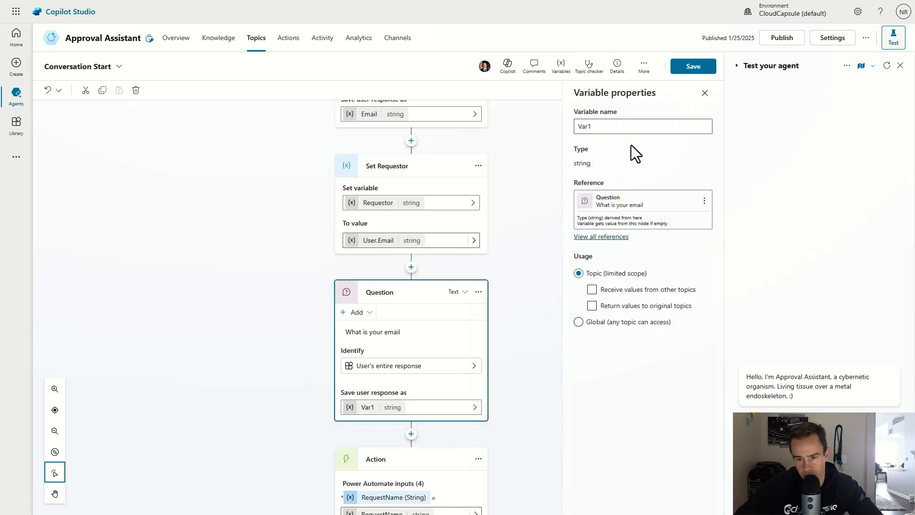
pyautogui.click(705, 93)
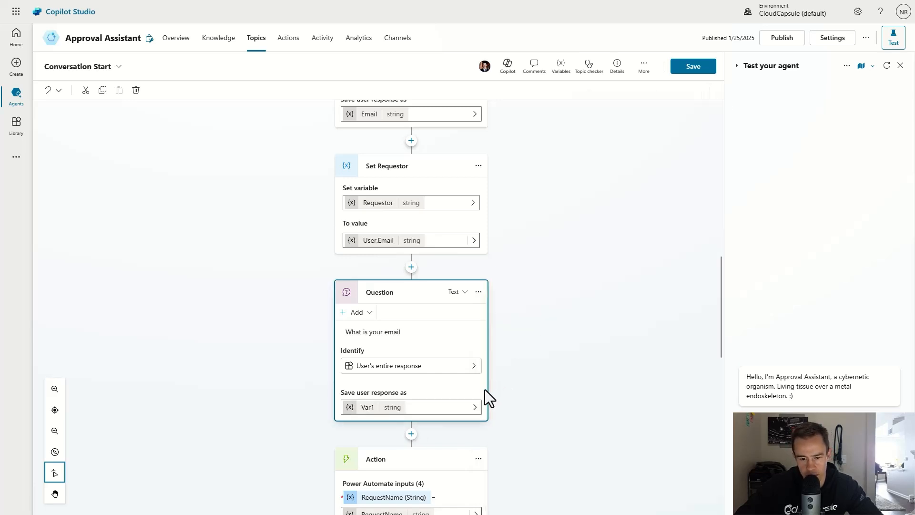
pyautogui.click(469, 410)
pyautogui.click(509, 441)
pyautogui.scroll(-2, 320, 347)
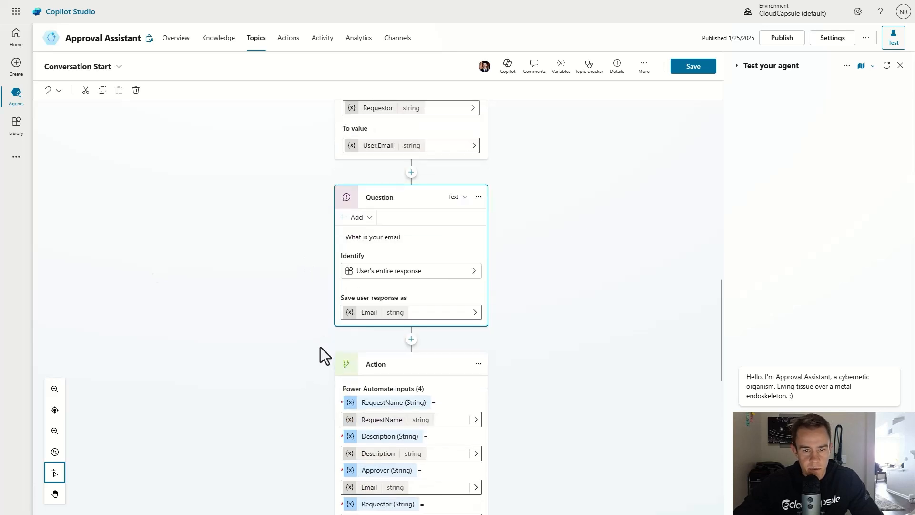
pyautogui.scroll(-3, 405, 239)
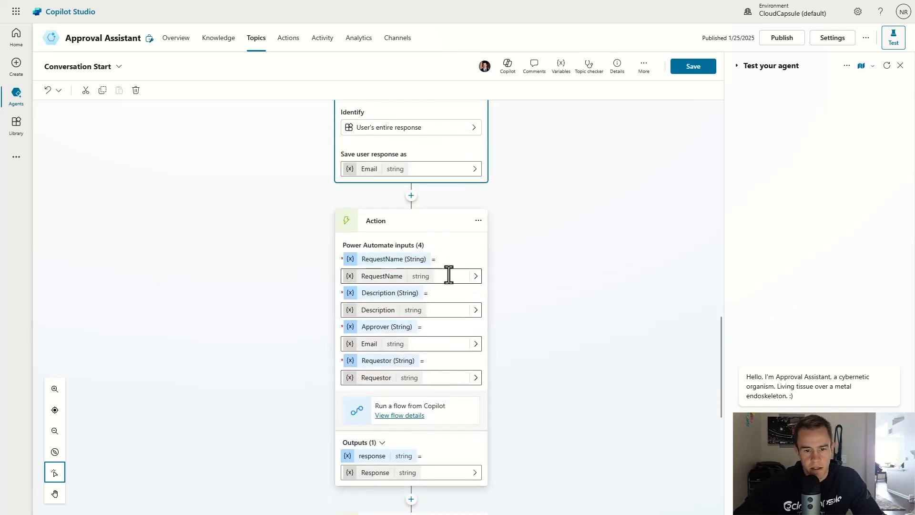
pyautogui.click(369, 222)
pyautogui.click(412, 196)
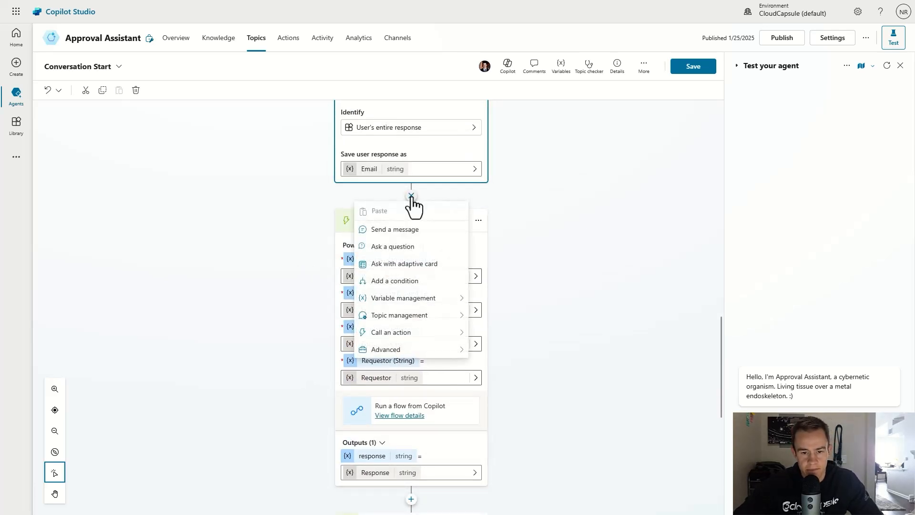
pyautogui.click(429, 334)
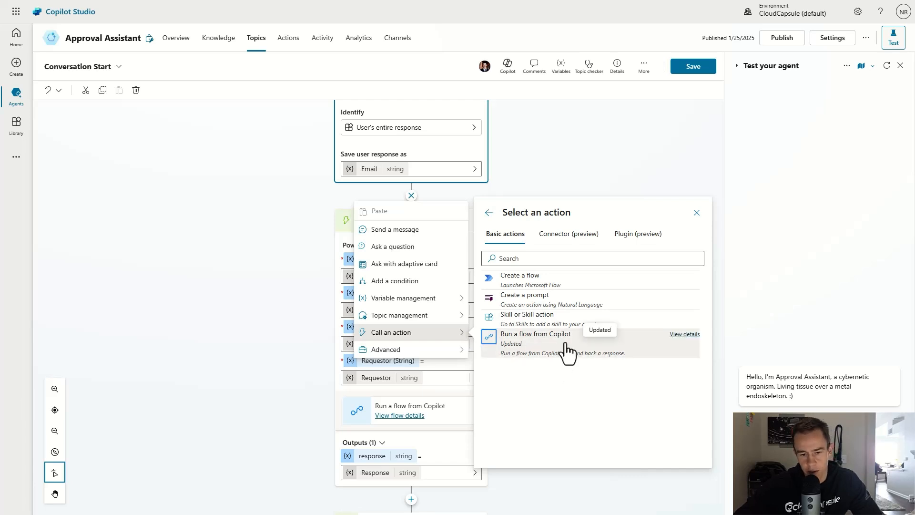
pyautogui.click(233, 288)
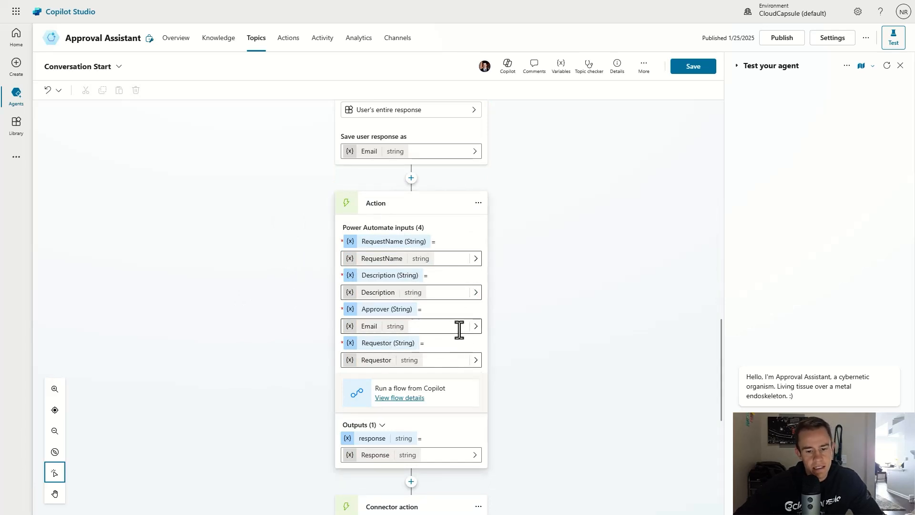
pyautogui.scroll(-5, 460, 330)
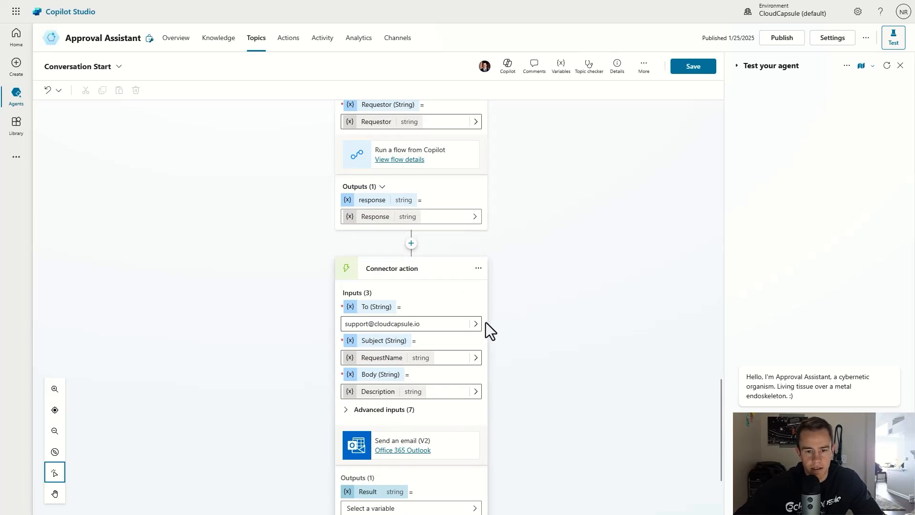
pyautogui.scroll(-2, 485, 321)
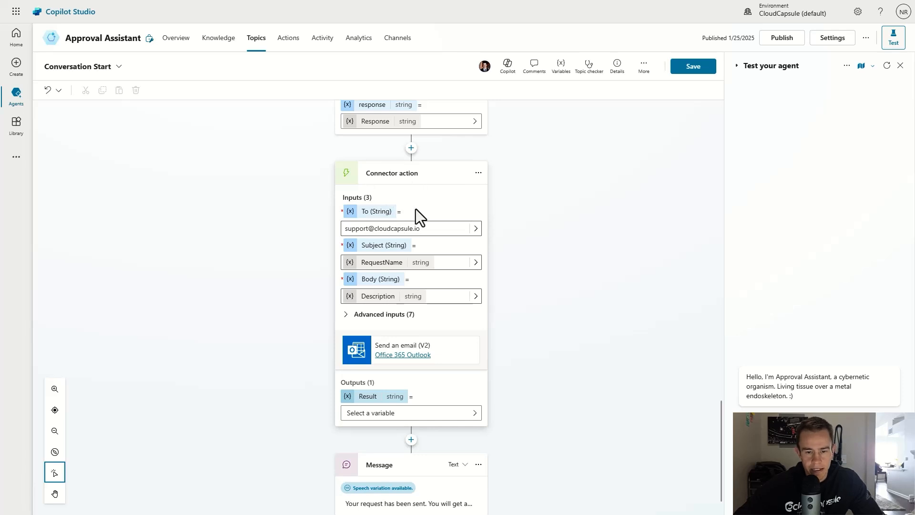
pyautogui.moveTo(411, 228); pyautogui.dragTo(337, 234)
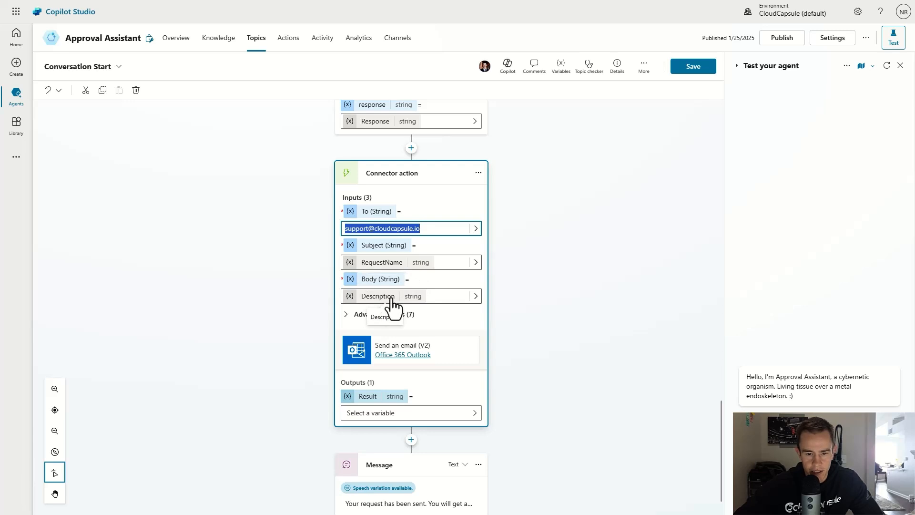
pyautogui.scroll(-1, 410, 365)
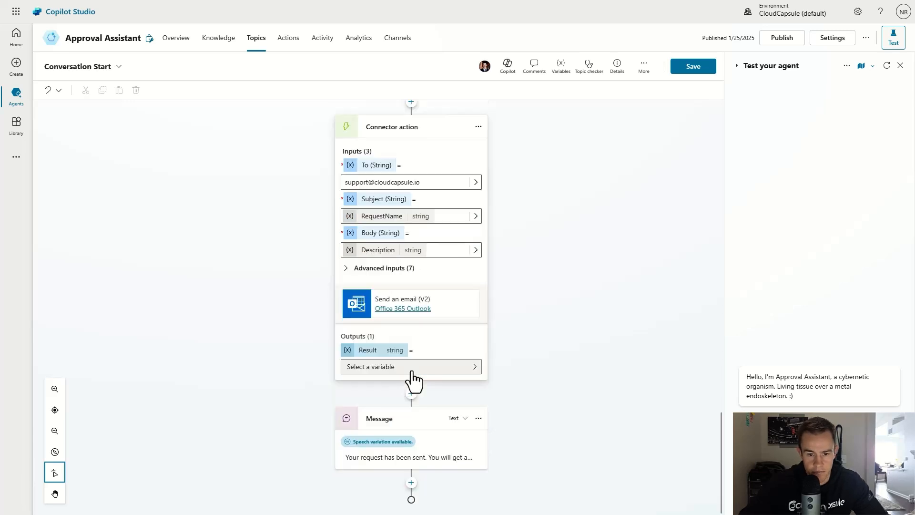
pyautogui.scroll(1, 412, 379)
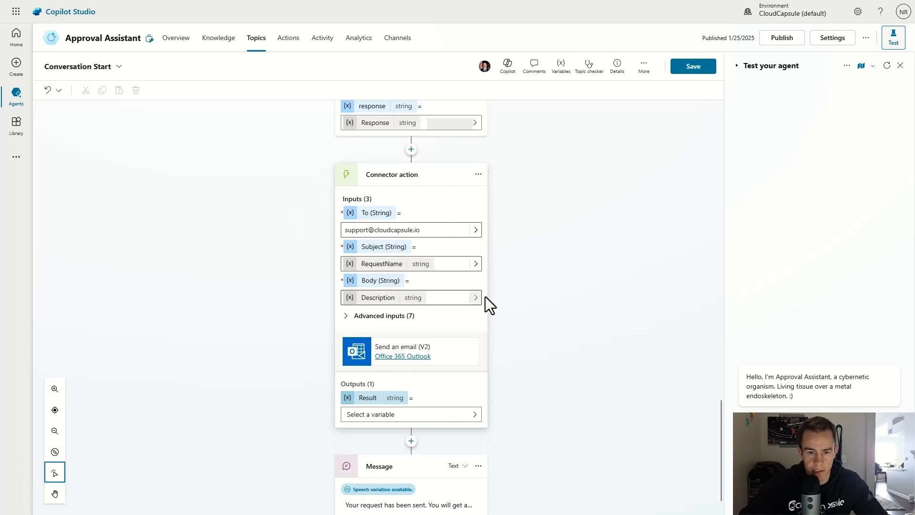
pyautogui.scroll(-1, 458, 386)
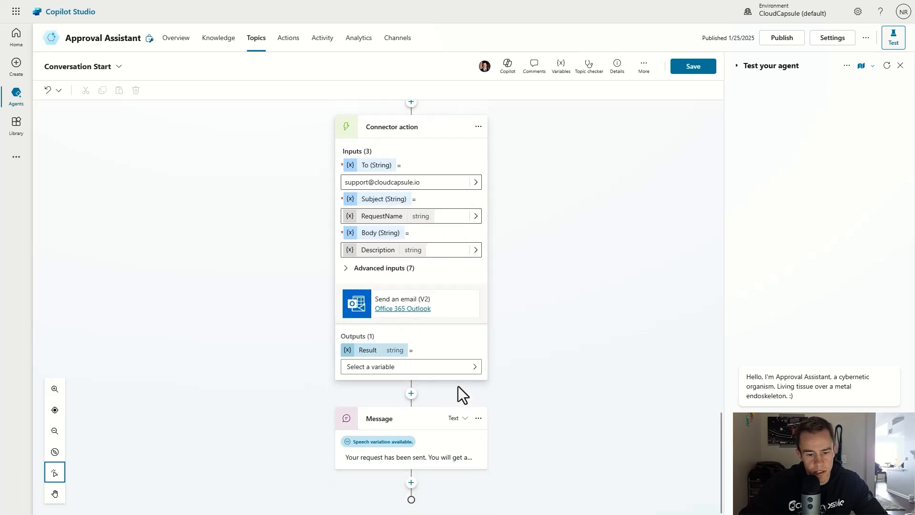
pyautogui.scroll(4, 456, 384)
pyautogui.scroll(10, 588, 267)
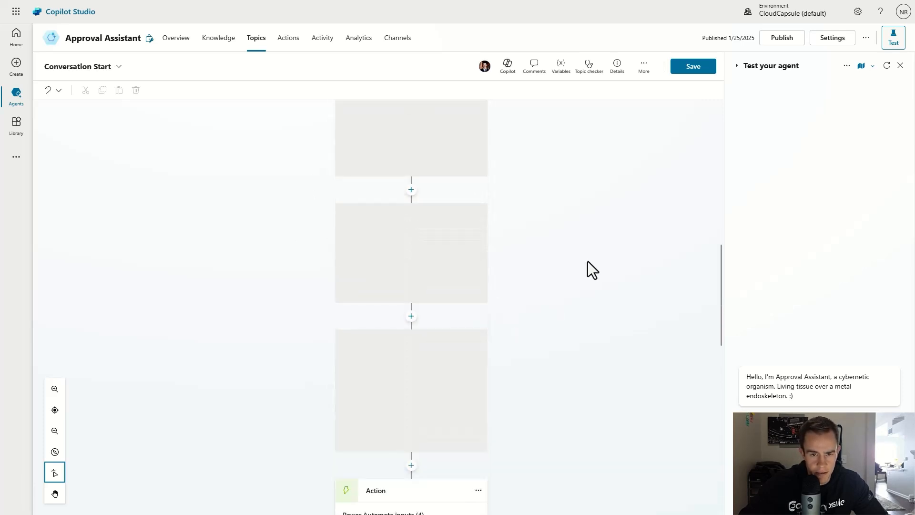
pyautogui.scroll(-5, 433, 218)
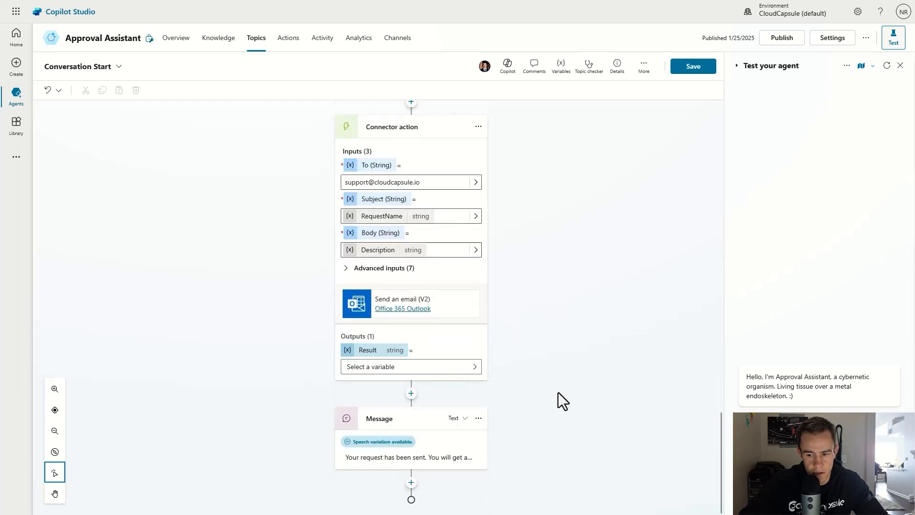
# Step: Review the closing Teams-notification message, then save the Conversation Start topic
pyautogui.click(454, 458)
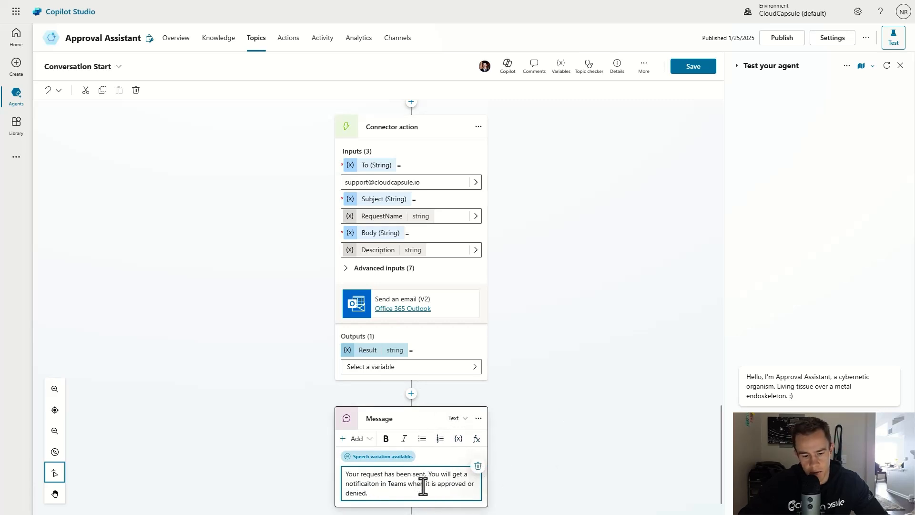
pyautogui.scroll(10, 493, 368)
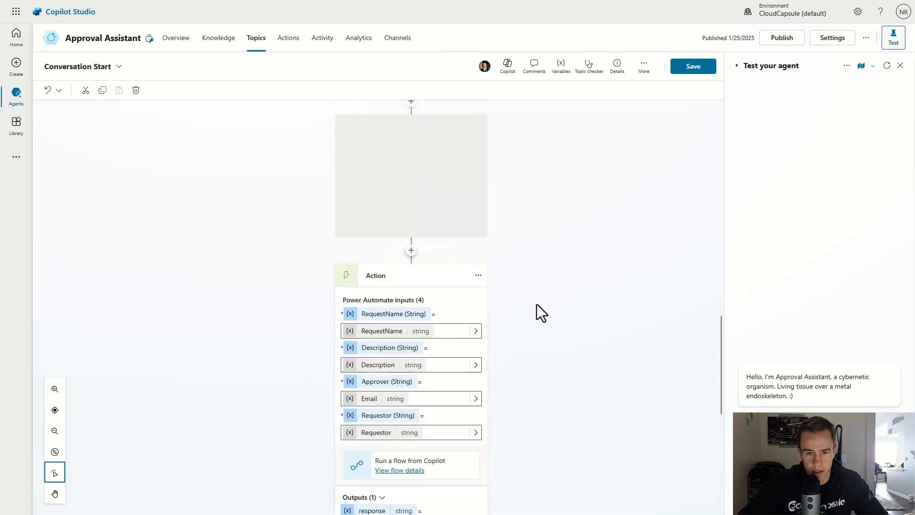
pyautogui.click(694, 68)
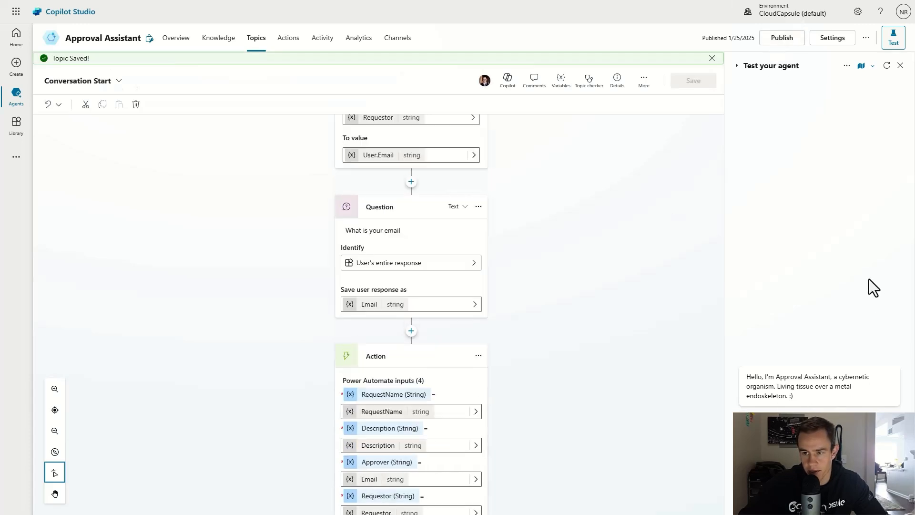
# Step: Publish the Approval Assistant from the top bar and confirm in the Publish dialog
pyautogui.scroll(4, 601, 158)
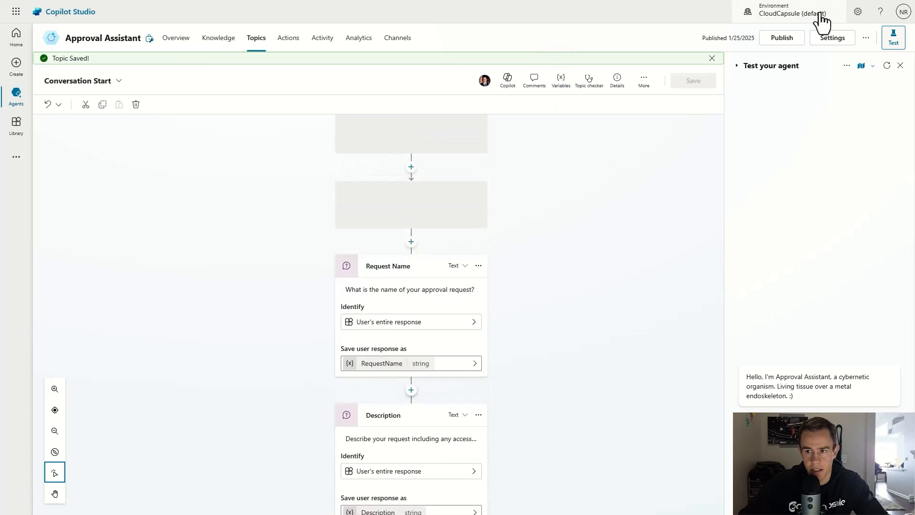
pyautogui.click(782, 38)
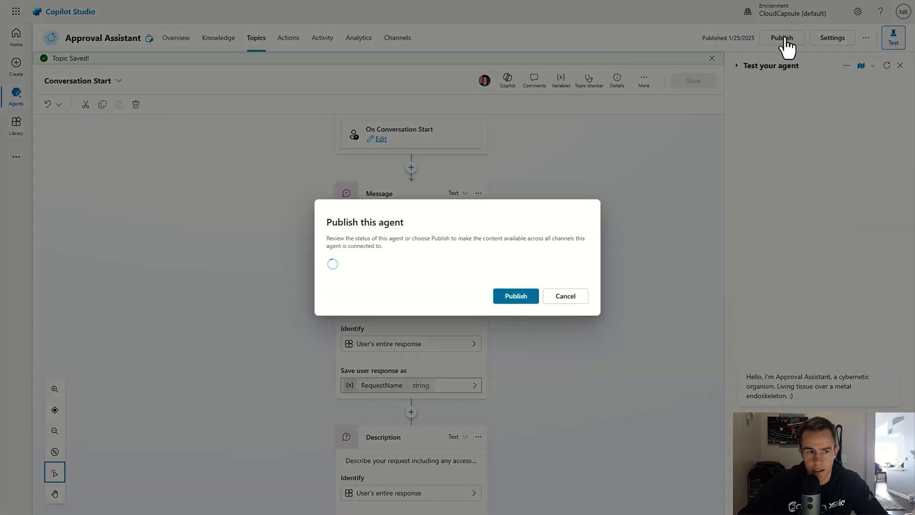
pyautogui.click(517, 299)
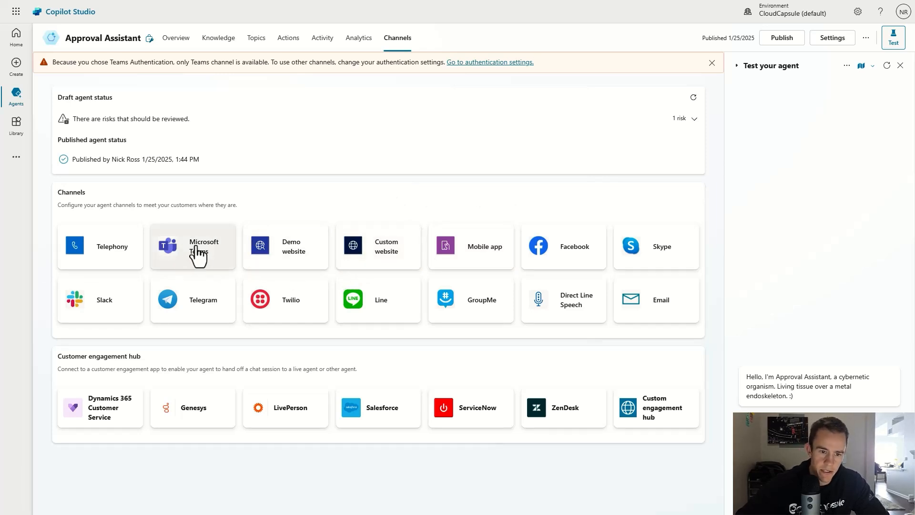
# Step: Glance at the Custom website channel, then open the agent from the Microsoft Teams channel panel
pyautogui.click(384, 244)
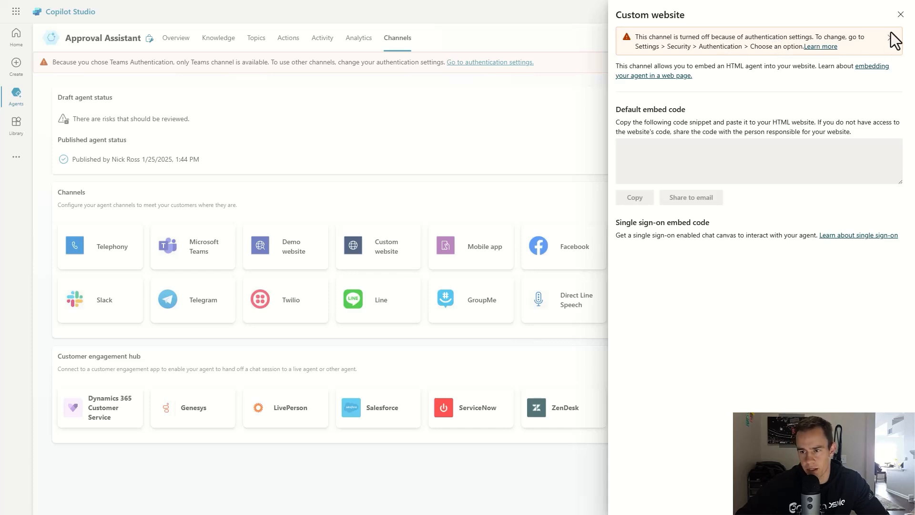
pyautogui.click(900, 14)
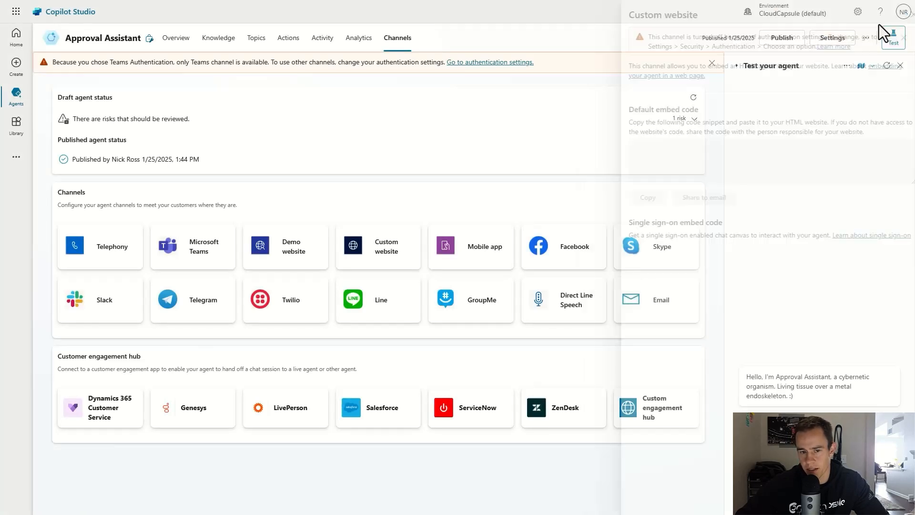
pyautogui.click(190, 256)
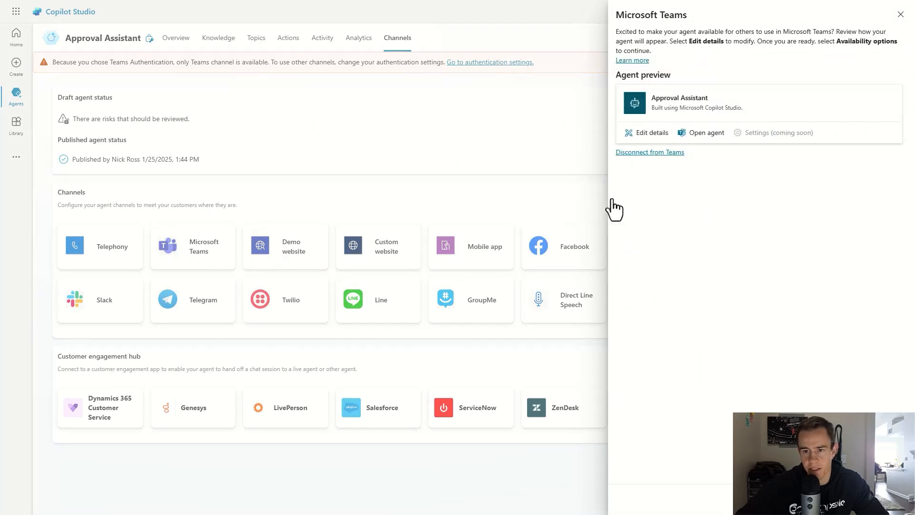
pyautogui.click(693, 139)
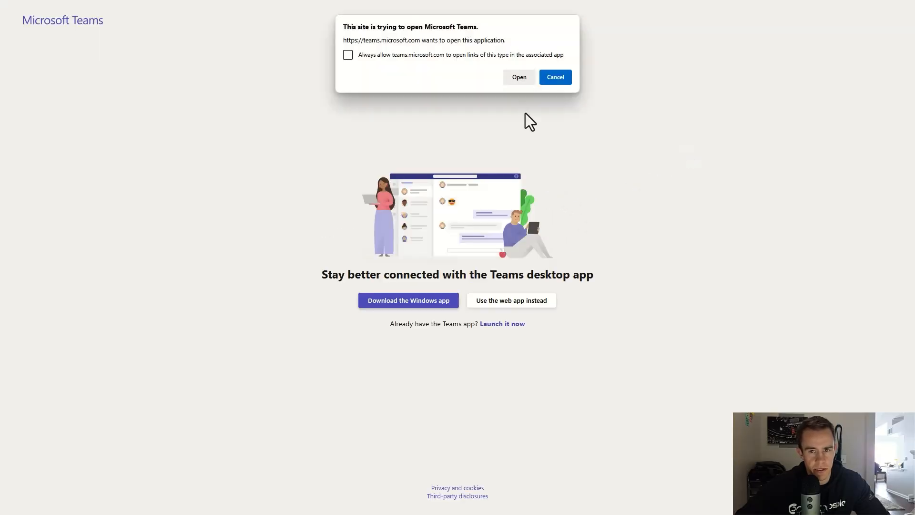
# Step: Launch the Teams desktop app, update the Approval Assistant app, and open it from the apps flyout
pyautogui.click(520, 82)
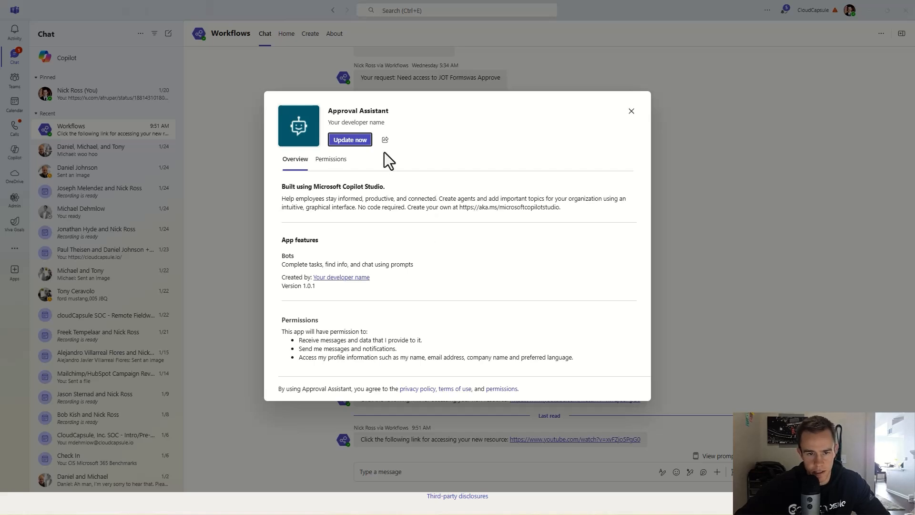
pyautogui.click(360, 141)
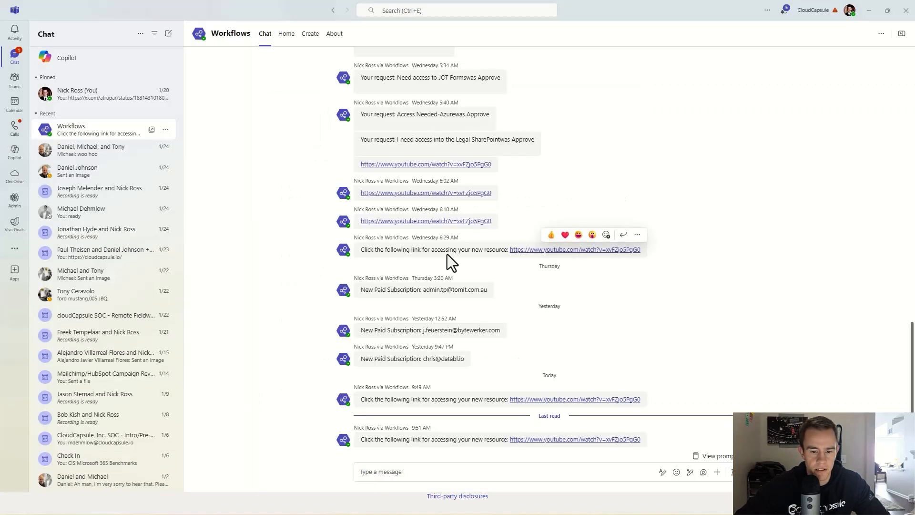
pyautogui.click(13, 252)
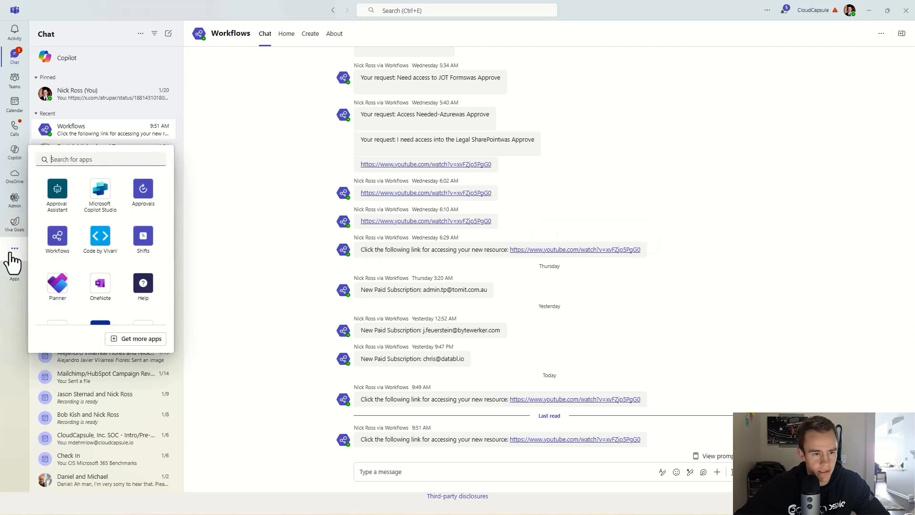
pyautogui.click(54, 196)
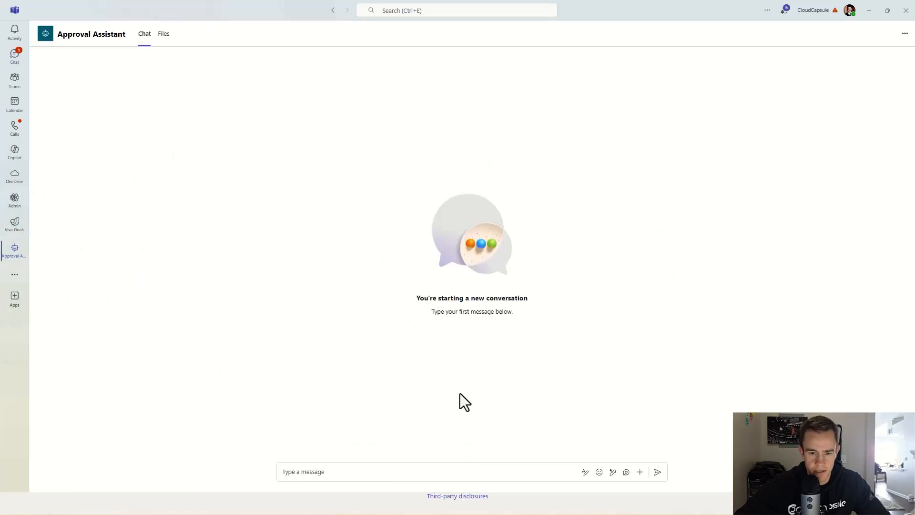
# Step: Send 'hello' to the Approval Assistant in the chat
pyautogui.click(382, 470)
pyautogui.write('he')
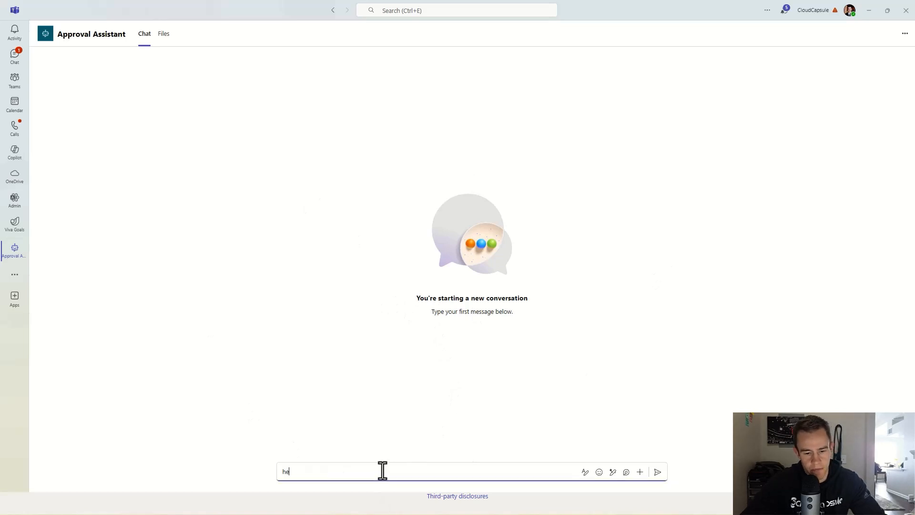
pyautogui.write('llo')
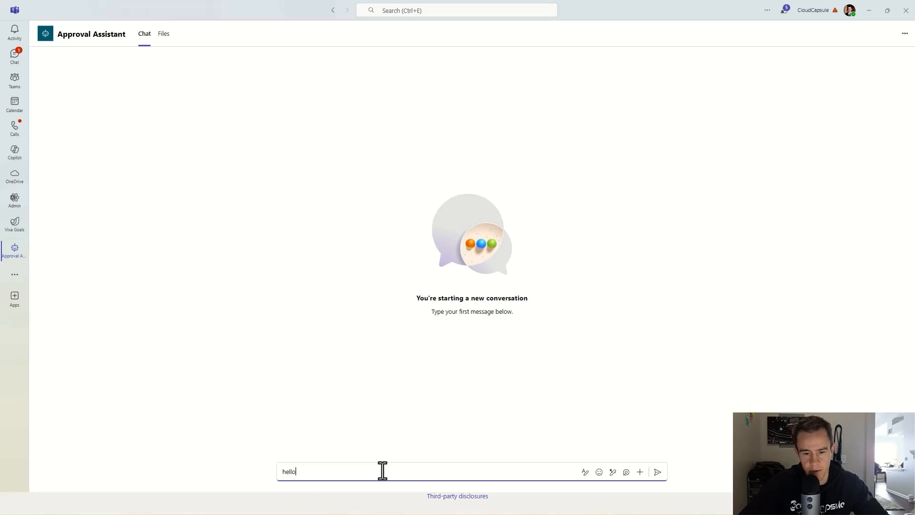
pyautogui.press('Return')
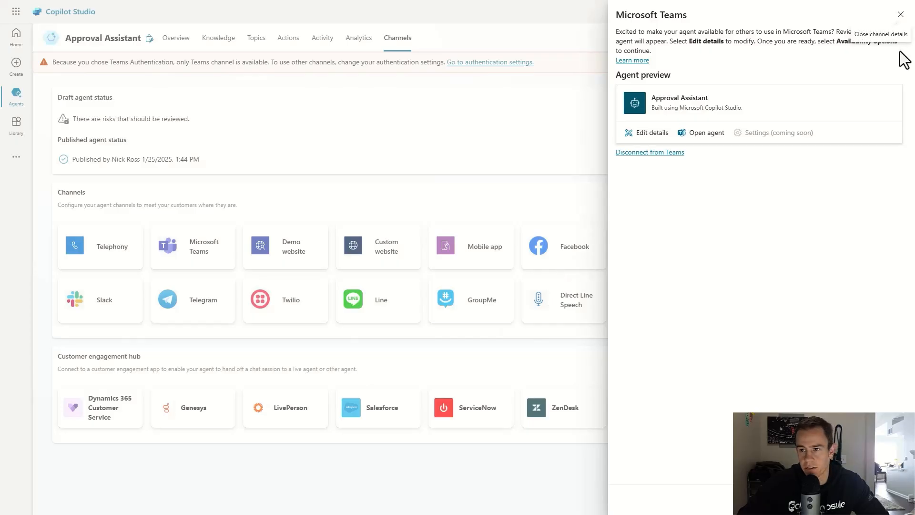
# Step: Close the Teams panel and view the topic list filtered by Custom, System, then All
pyautogui.click(900, 15)
pyautogui.click(256, 38)
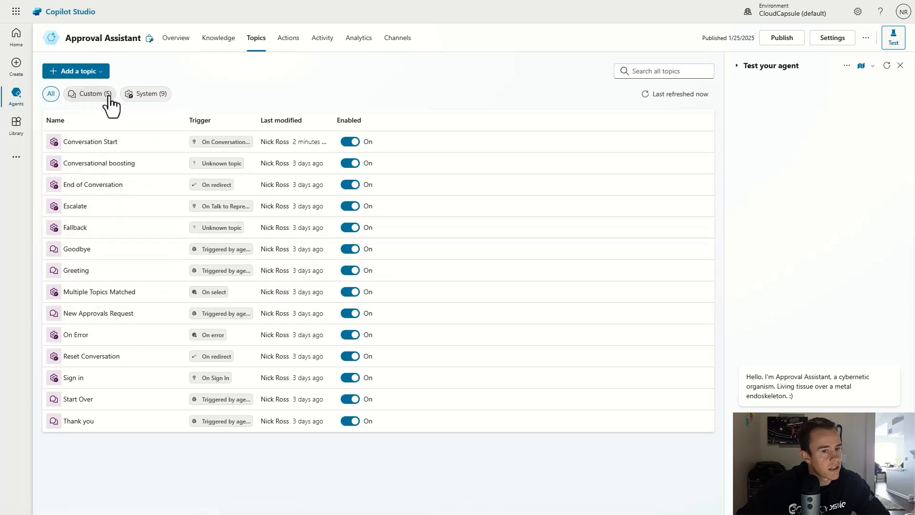
pyautogui.click(87, 95)
pyautogui.click(138, 95)
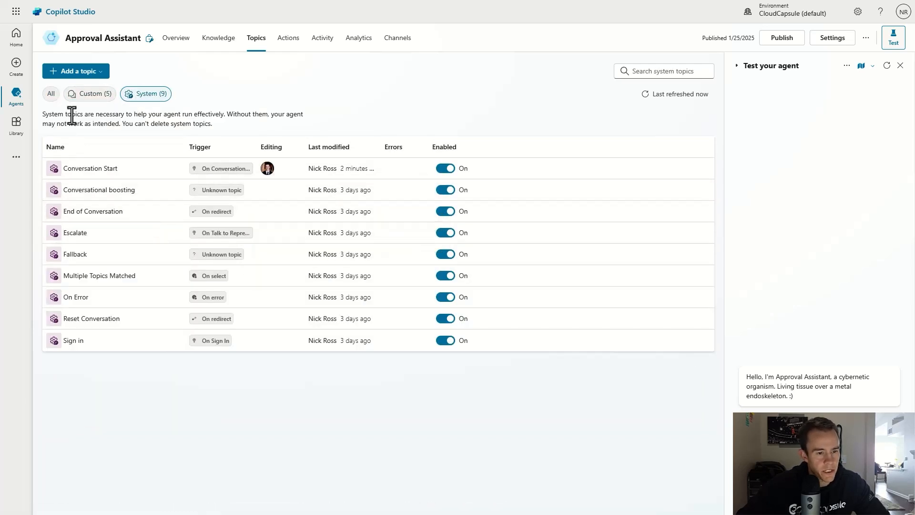
pyautogui.click(52, 97)
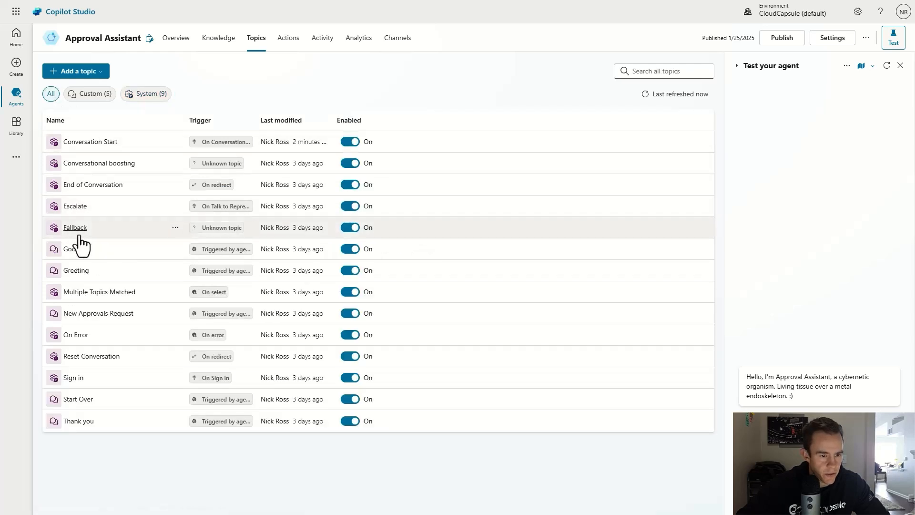
# Step: Check the Greeting topic's trigger phrases, then open and scroll through Conversation Start
pyautogui.click(76, 271)
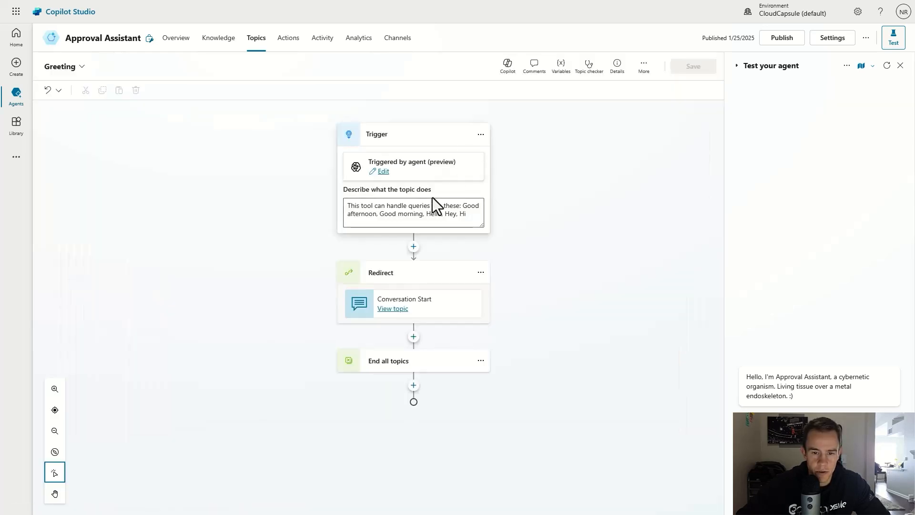
pyautogui.click(383, 171)
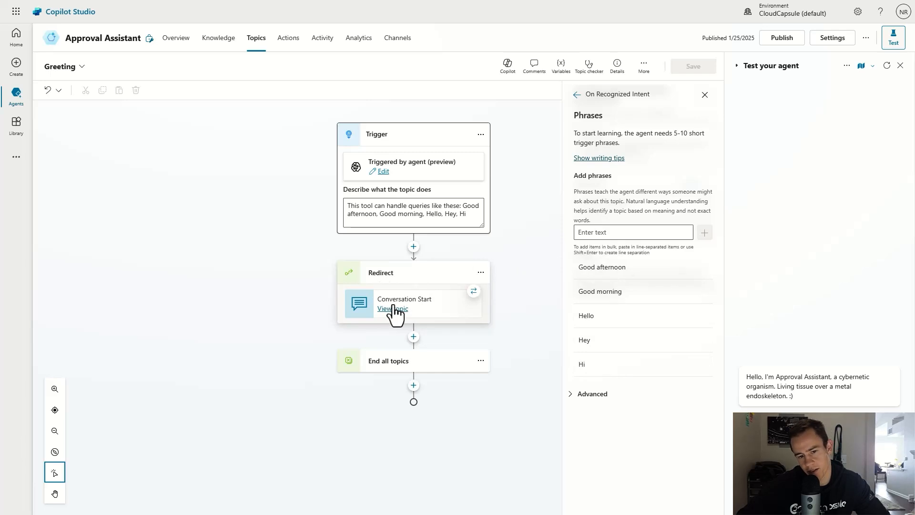
pyautogui.click(251, 43)
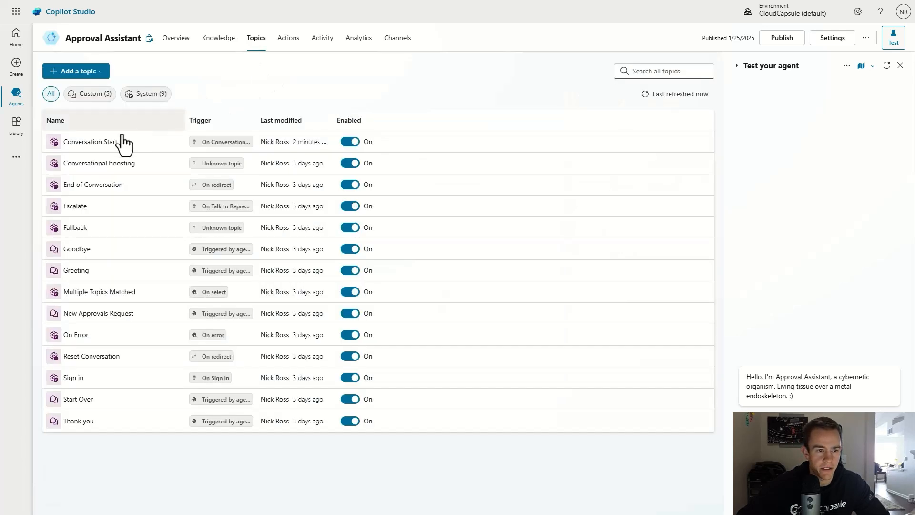
pyautogui.click(85, 144)
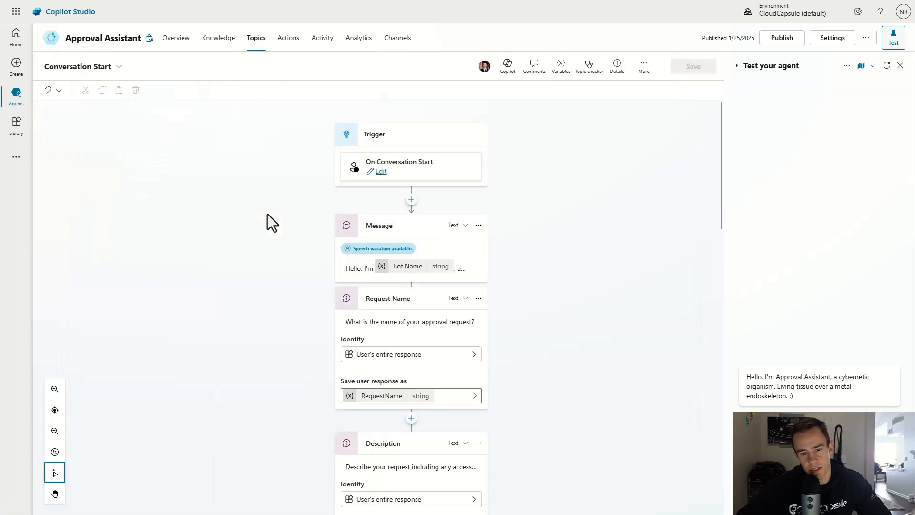
pyautogui.scroll(-4, 472, 248)
pyautogui.scroll(-4, 476, 266)
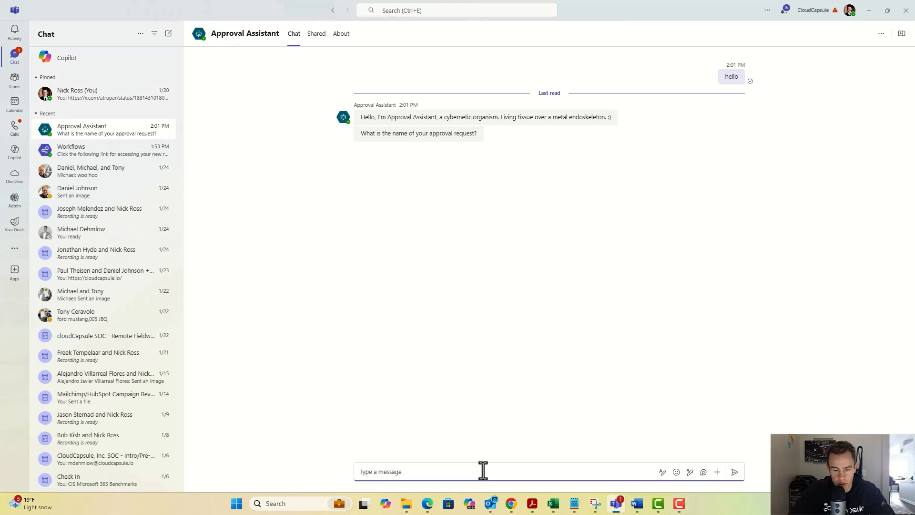
# Step: Send the request name 'Access Request-Azure', a CIPP RG testing-access description, and the approver's e-mail address
pyautogui.write('Access Request-Azure')
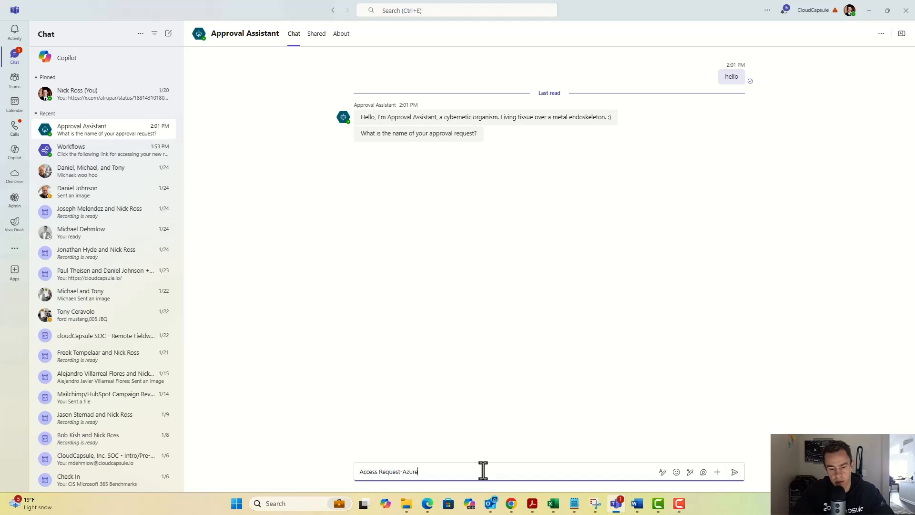
pyautogui.press('Return')
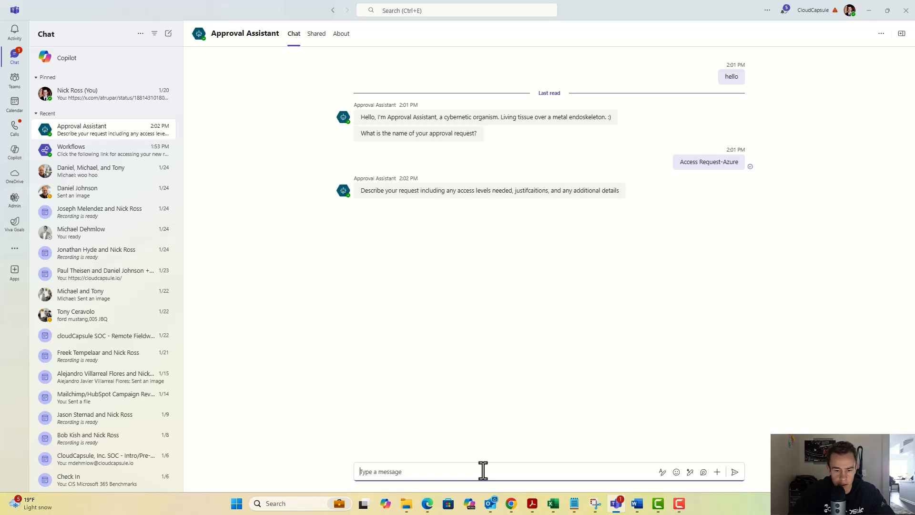
pyautogui.write('I nee')
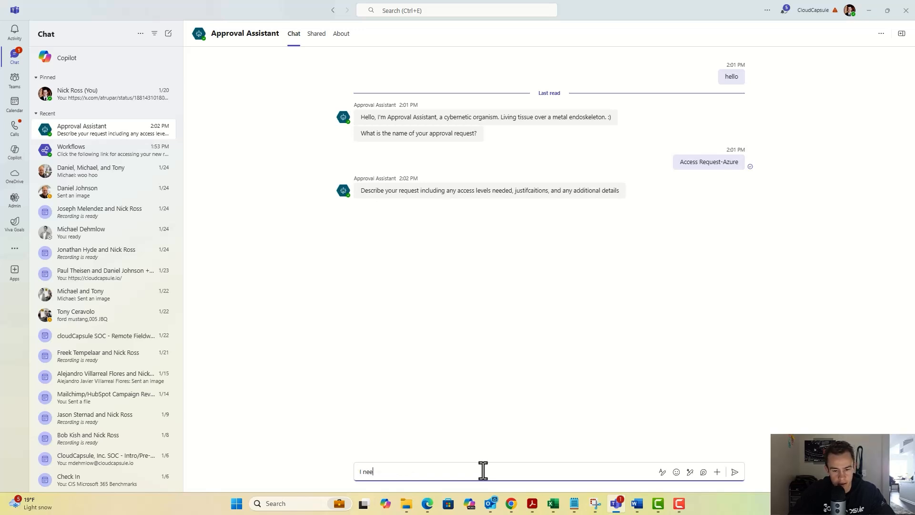
pyautogui.write('d access to')
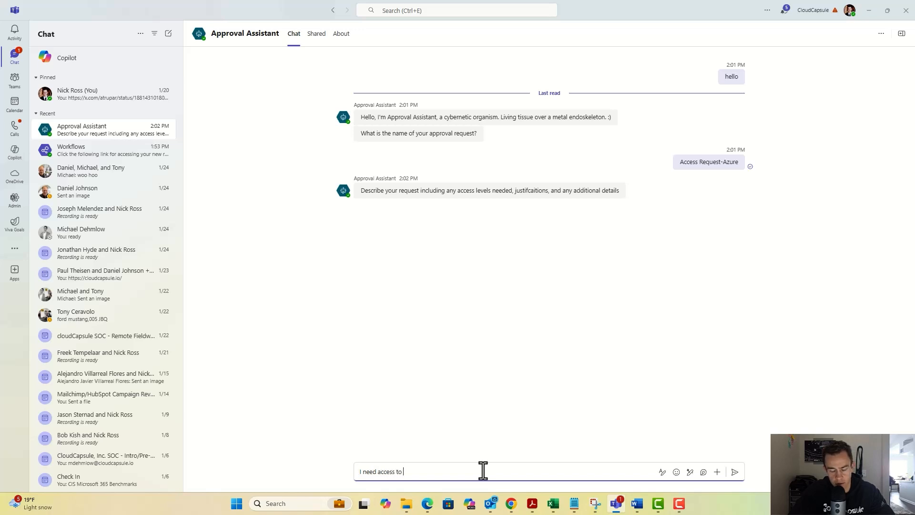
pyautogui.write(' C')
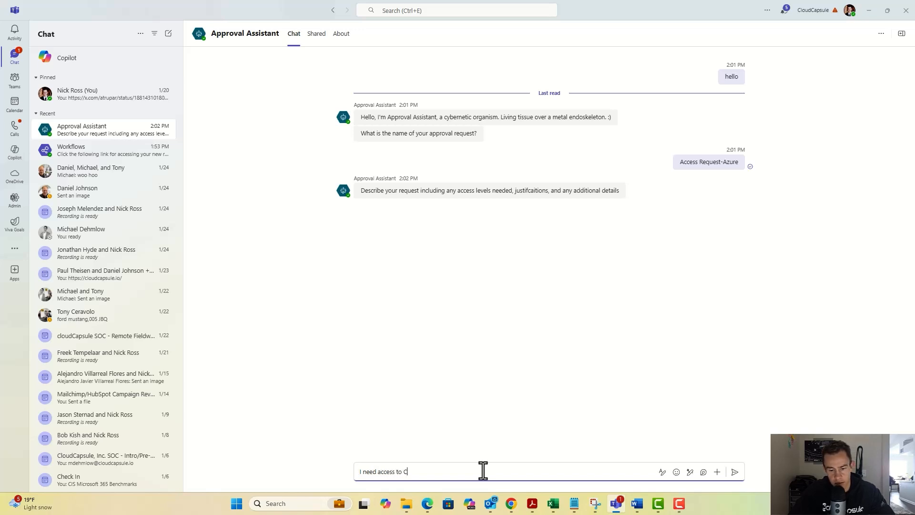
pyautogui.write('IPP RG ')
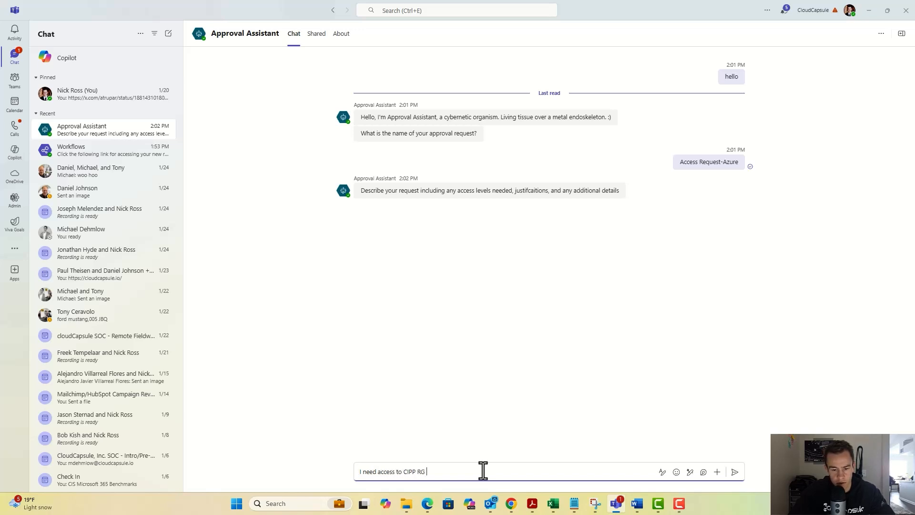
pyautogui.write('for testing in prod')
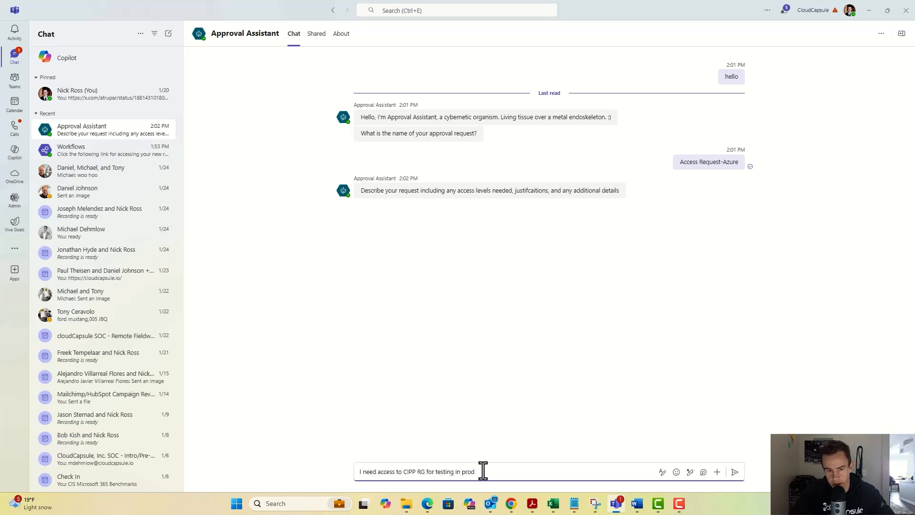
pyautogui.press('Return')
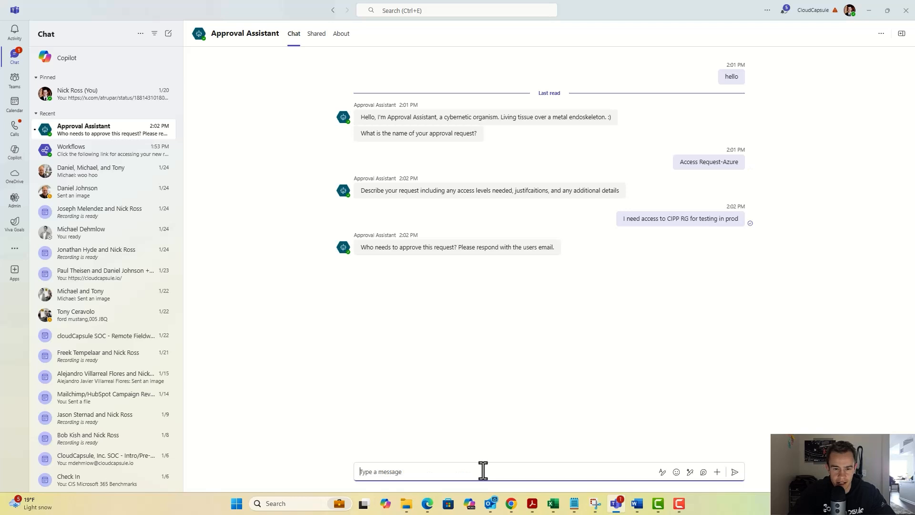
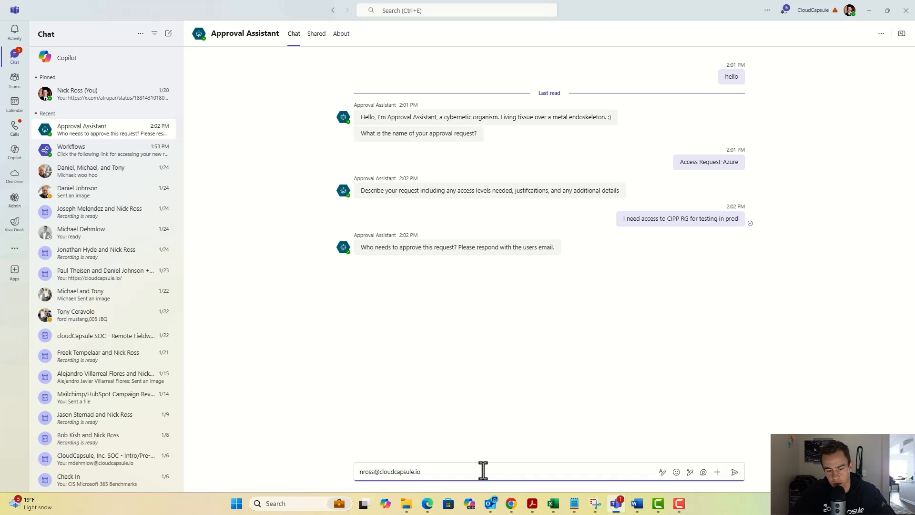
pyautogui.press('Return')
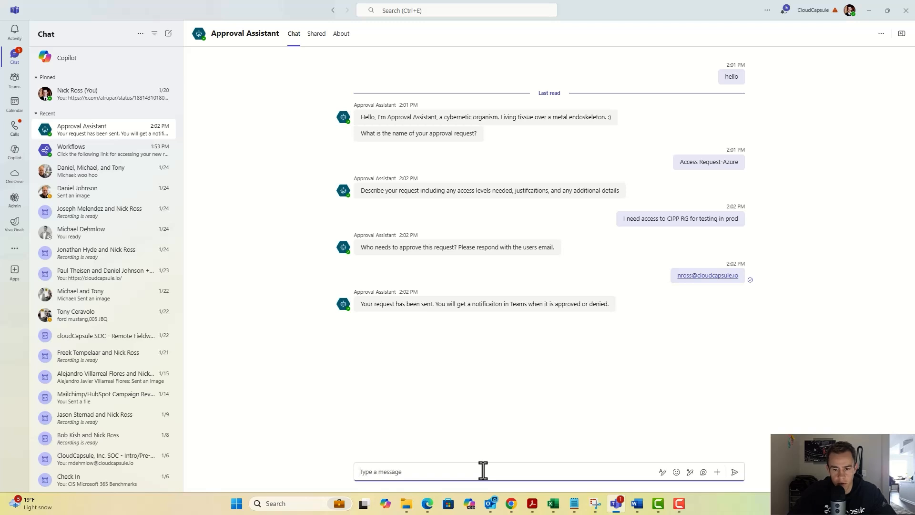
# Step: Approve the Access Request-Azure request from the Teams activity feed with the comment 'Approve'
pyautogui.click(14, 31)
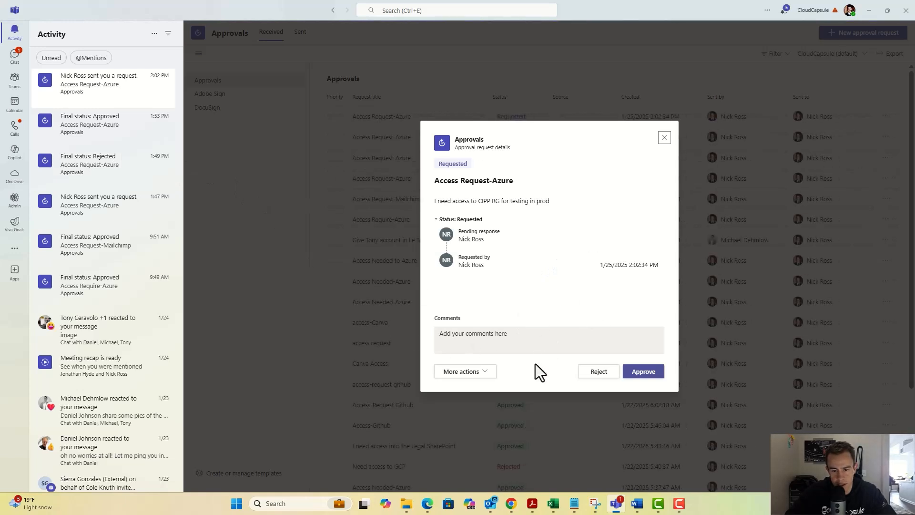
pyautogui.click(536, 341)
pyautogui.write('Ap')
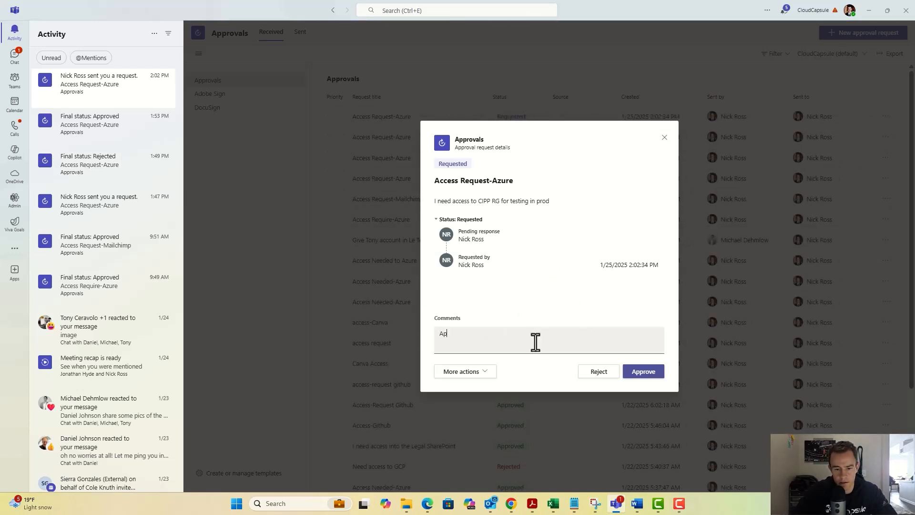
pyautogui.write('proved.')
pyautogui.click(650, 375)
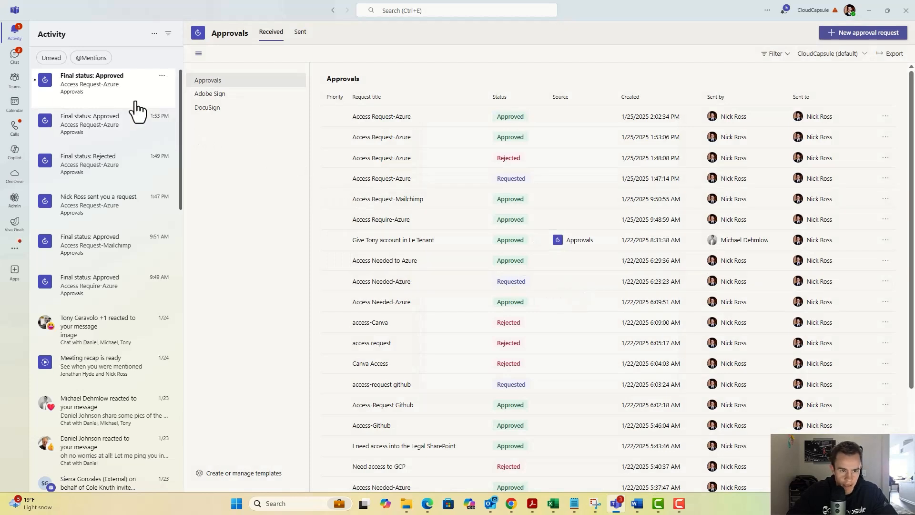
# Step: Check that the request's final status reads Approved, then open the Workflows chat
pyautogui.click(136, 102)
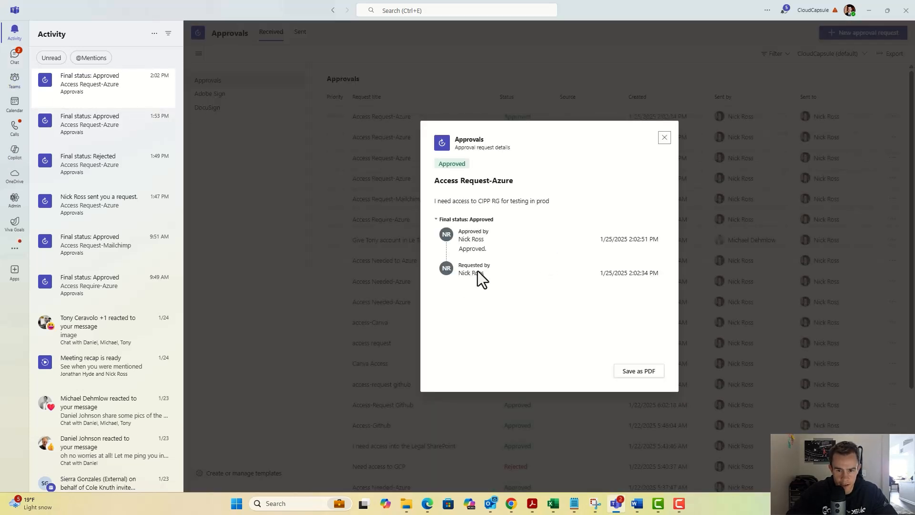
pyautogui.moveTo(447, 163); pyautogui.dragTo(498, 176)
pyautogui.click(637, 165)
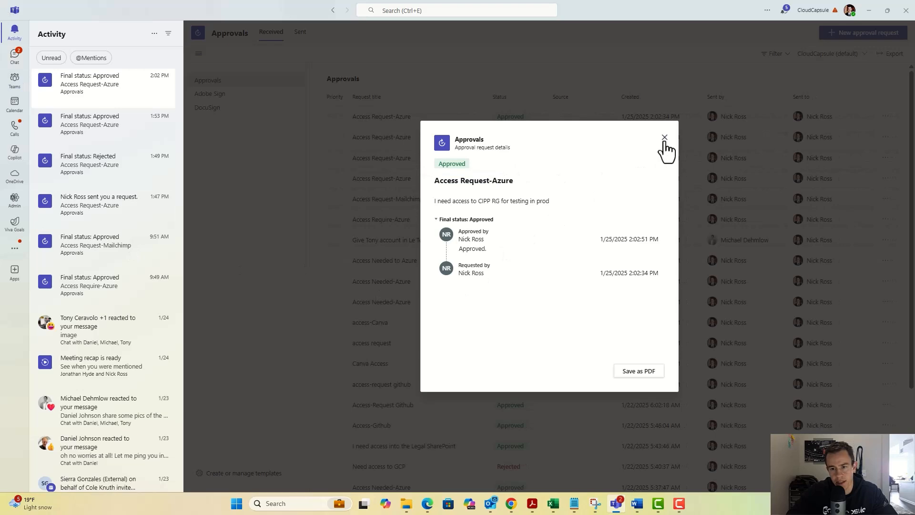
pyautogui.click(665, 139)
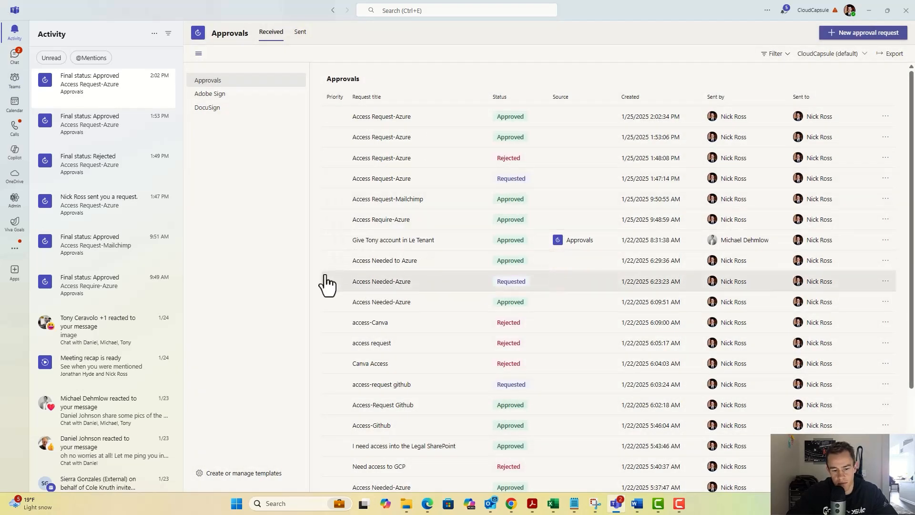
pyautogui.click(14, 61)
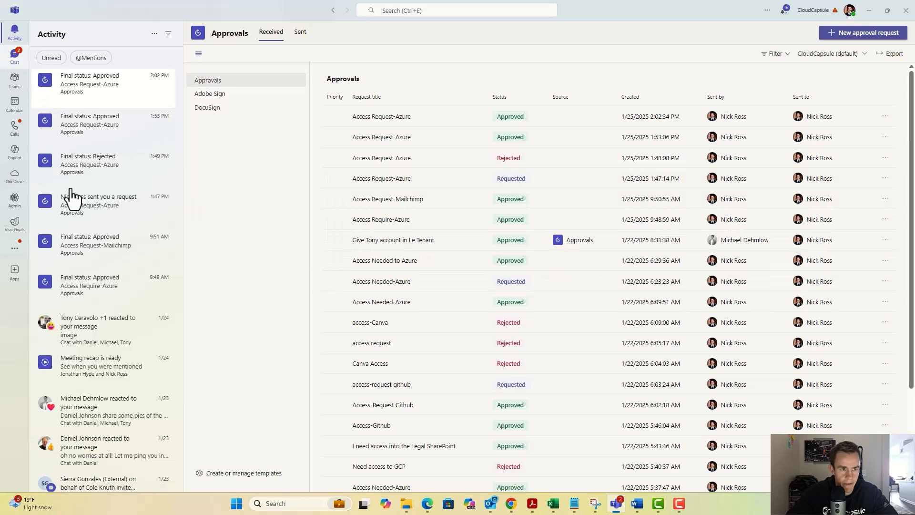
pyautogui.click(76, 129)
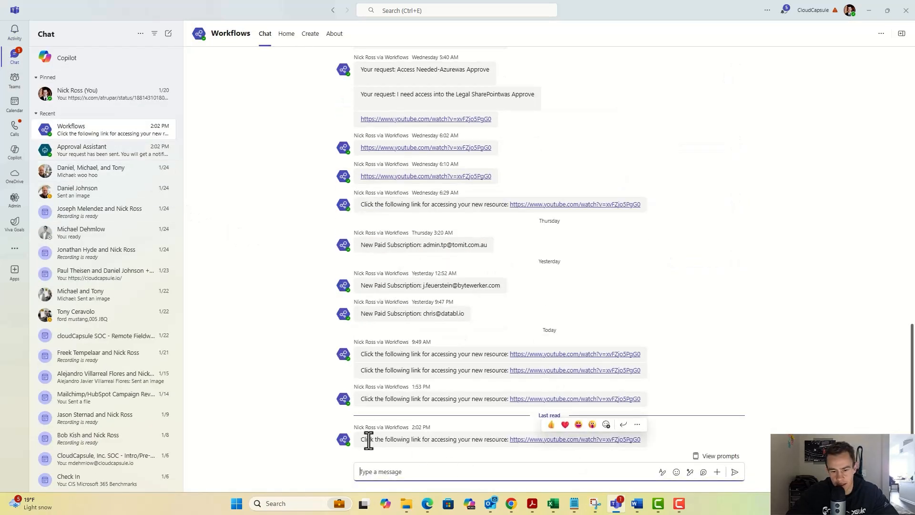
pyautogui.moveTo(367, 439); pyautogui.dragTo(648, 443)
pyautogui.click(657, 439)
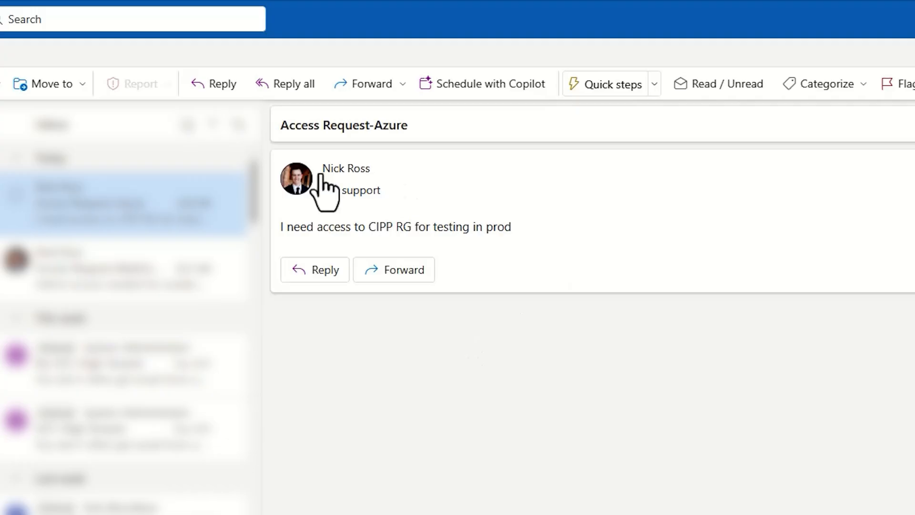
# Step: Highlight the Access Request-Azure email subject in Outlook, then switch back to Copilot Studio
pyautogui.moveTo(409, 125); pyautogui.dragTo(280, 125)
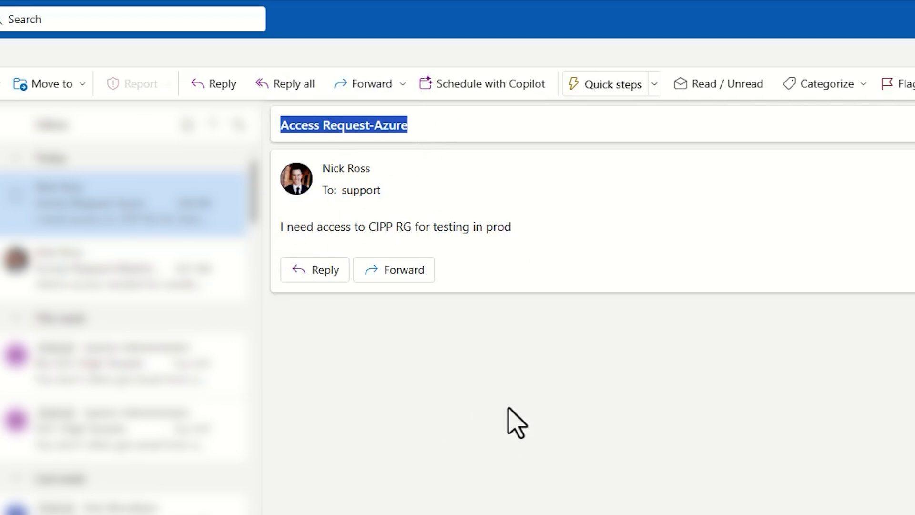
pyautogui.hotkey('alt', 'Tab')
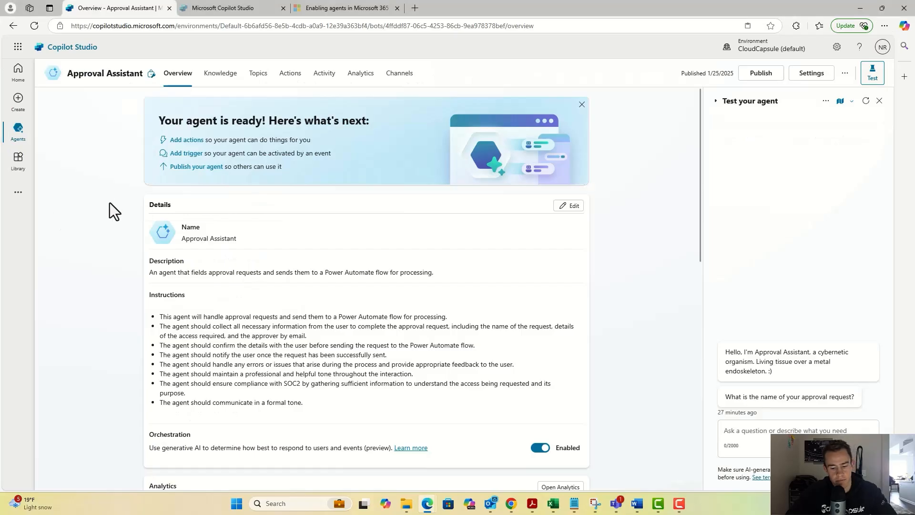
# Step: Search the Approval Assistant's action catalogue for 'Entr' without adding anything, then open Loan Analyzer's overview
pyautogui.press('F11')
pyautogui.click(287, 39)
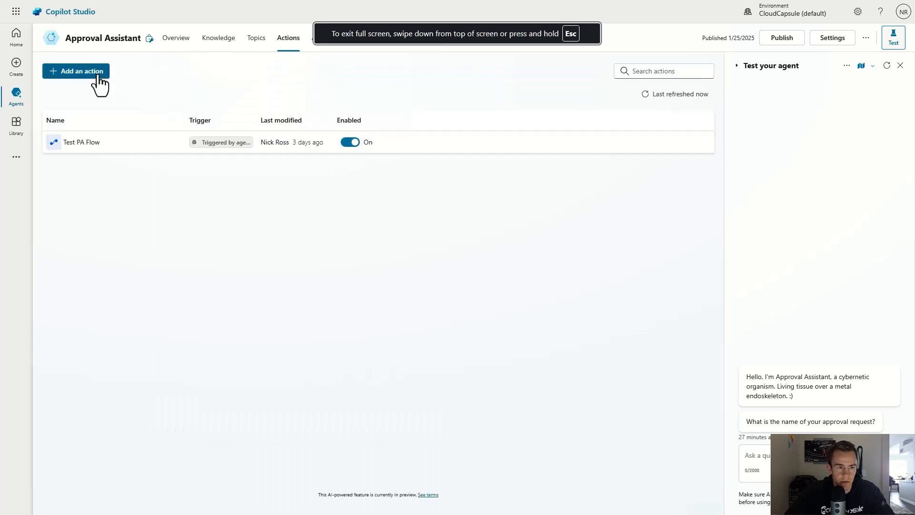
pyautogui.click(96, 73)
pyautogui.click(627, 139)
pyautogui.write('Entra')
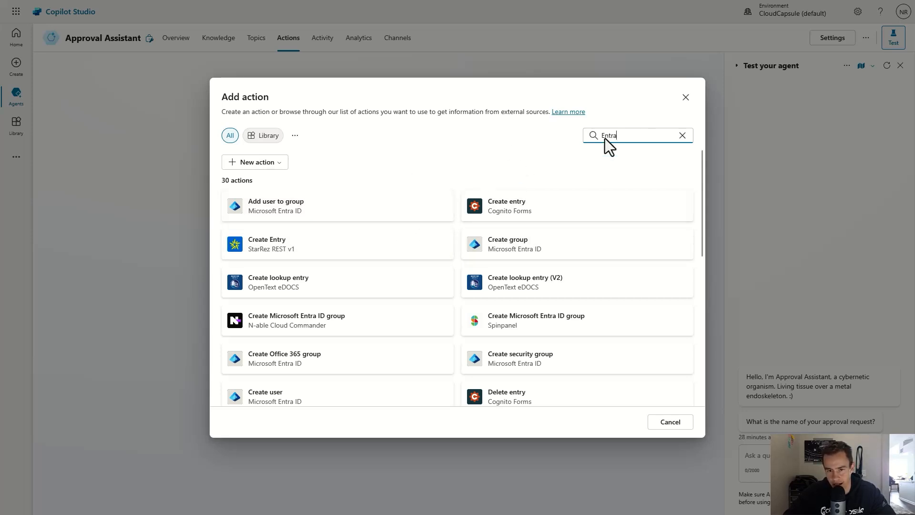
pyautogui.click(686, 97)
pyautogui.click(174, 39)
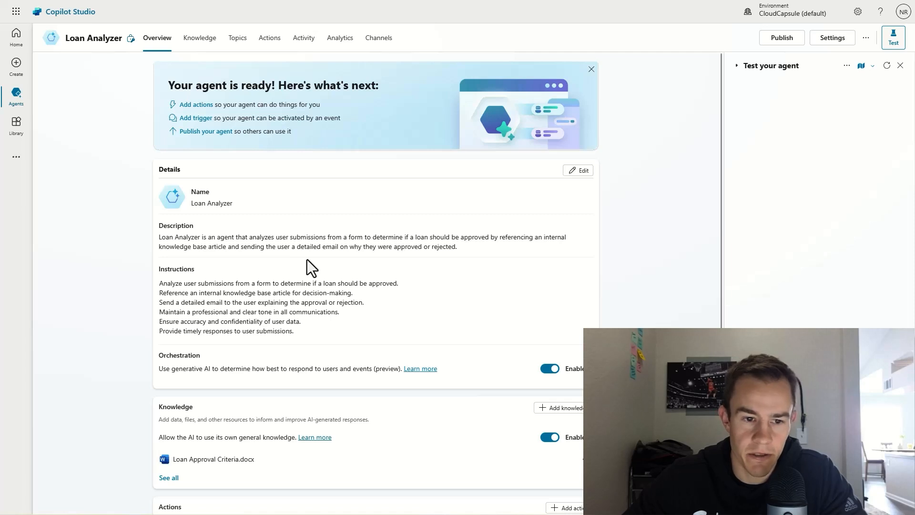
pyautogui.scroll(-3, 307, 259)
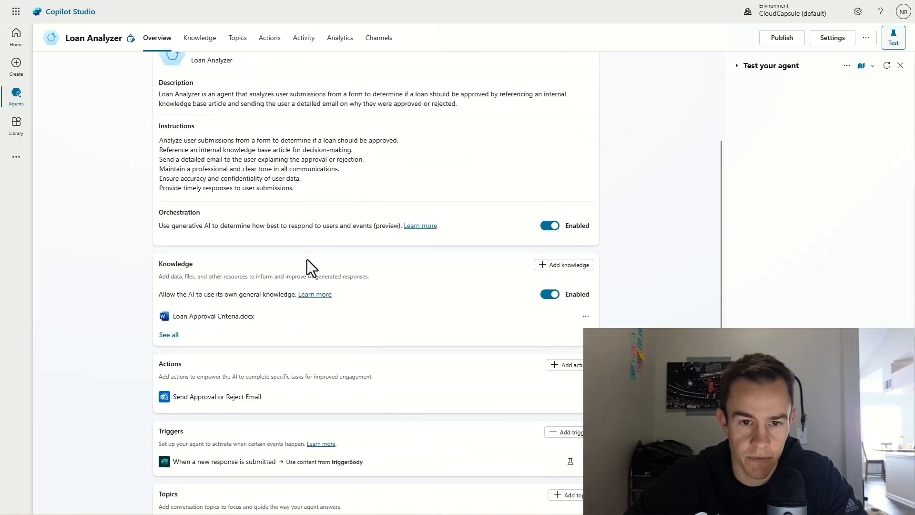
pyautogui.scroll(-2, 307, 259)
pyautogui.scroll(3, 307, 259)
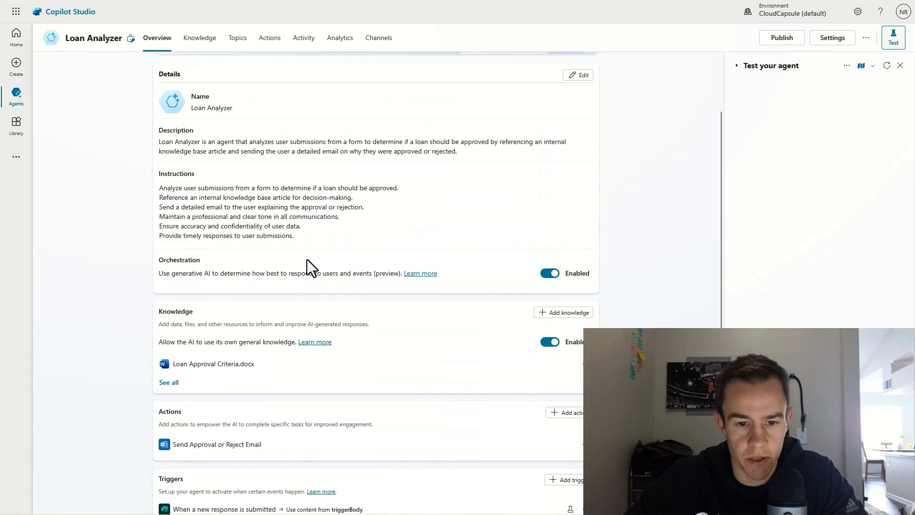
pyautogui.scroll(2, 307, 260)
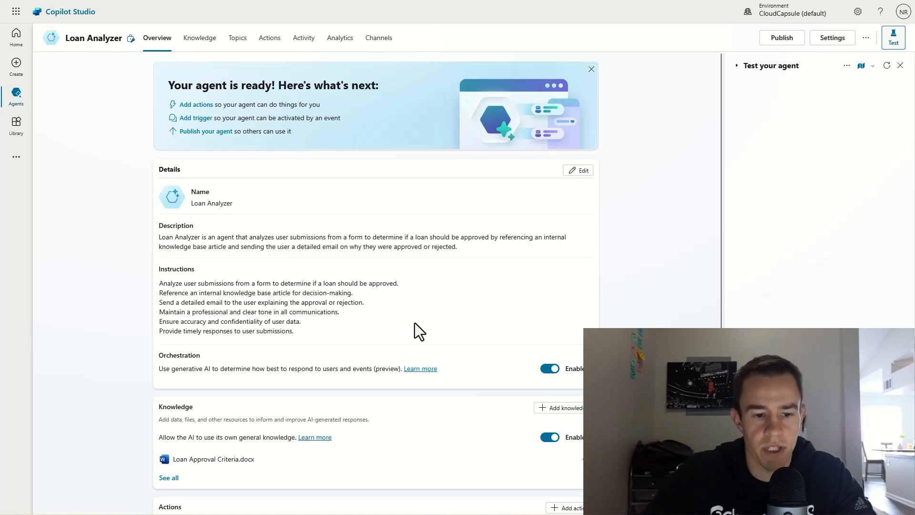
# Step: Scroll through the Loan Analyzer overview, then show its Knowledge page with Loan Approval Criteria.docx Ready
pyautogui.click(341, 337)
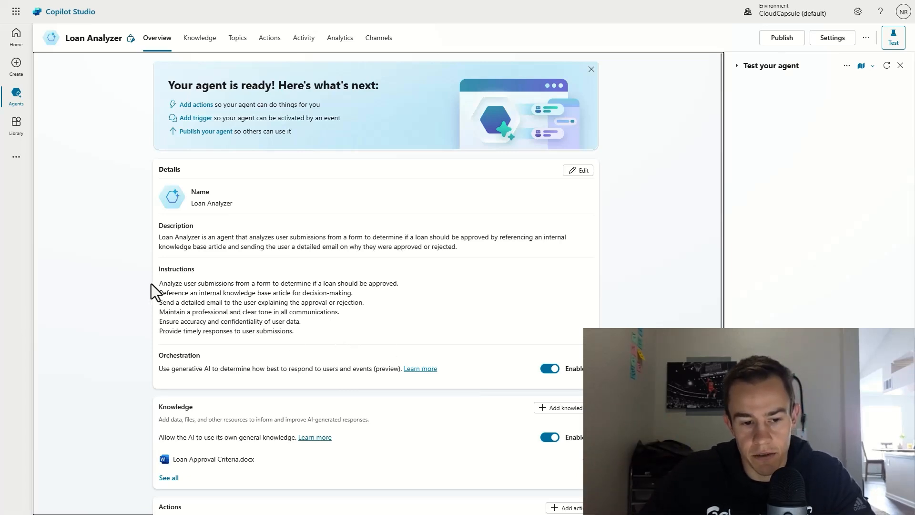
pyautogui.scroll(-2, 228, 281)
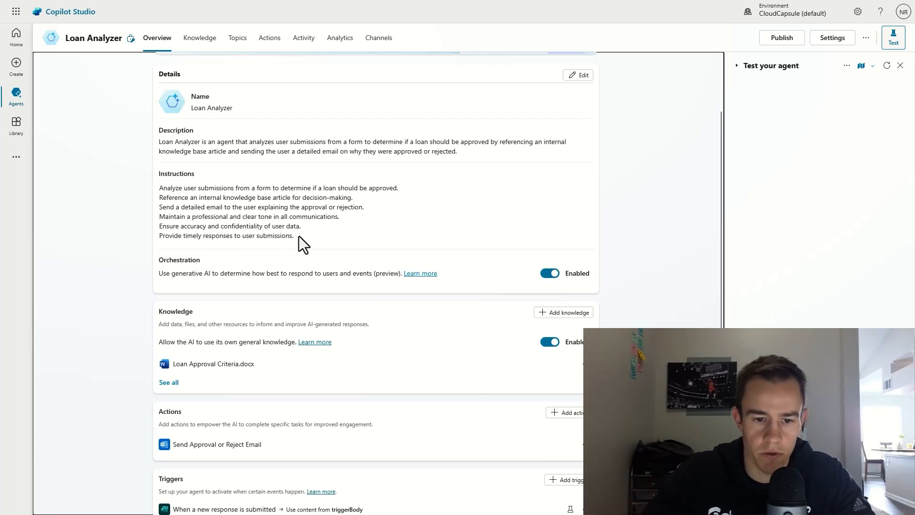
pyautogui.scroll(-3, 299, 236)
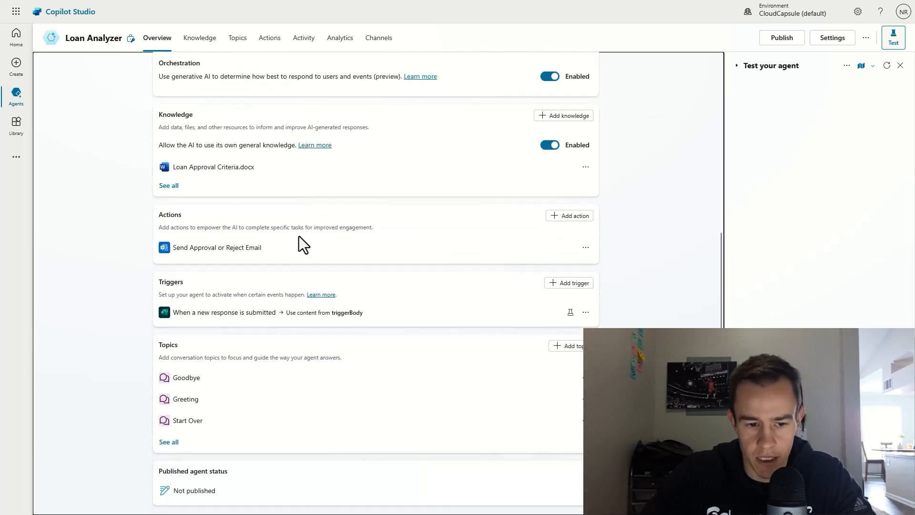
pyautogui.scroll(3, 299, 237)
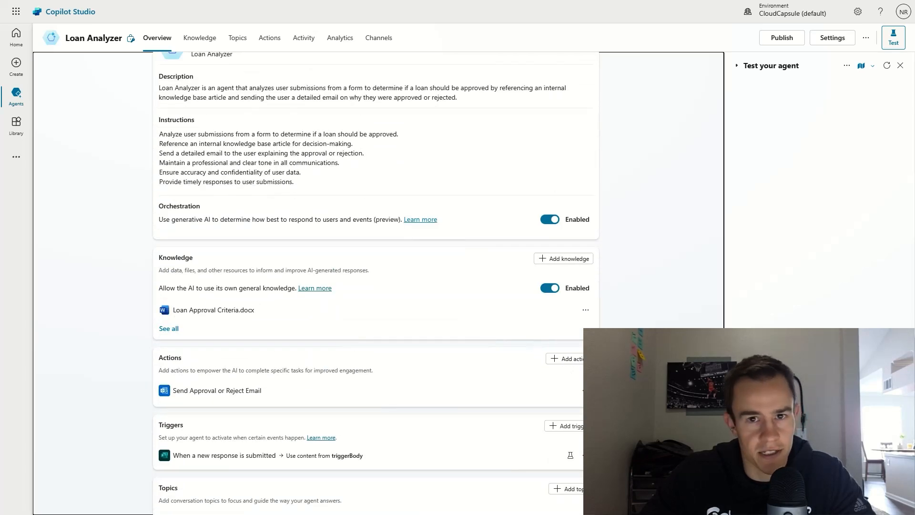
pyautogui.scroll(3, 437, 324)
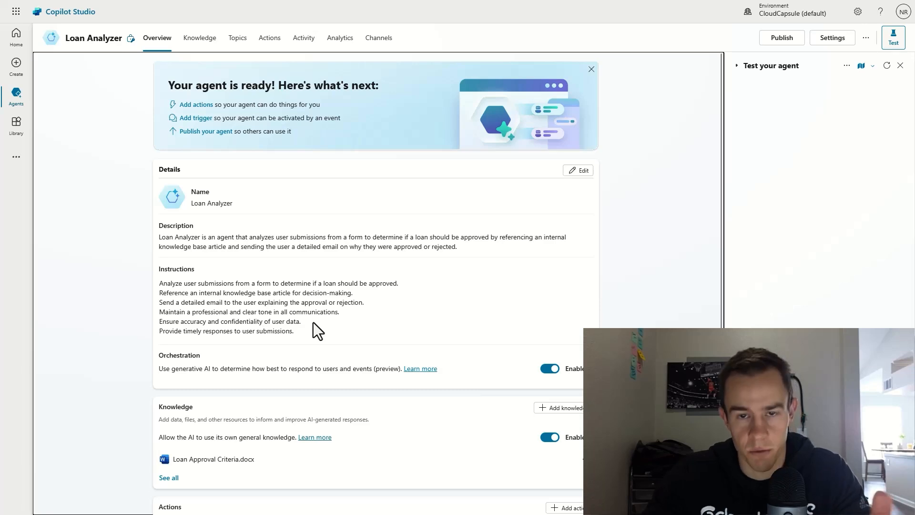
pyautogui.scroll(-5, 314, 323)
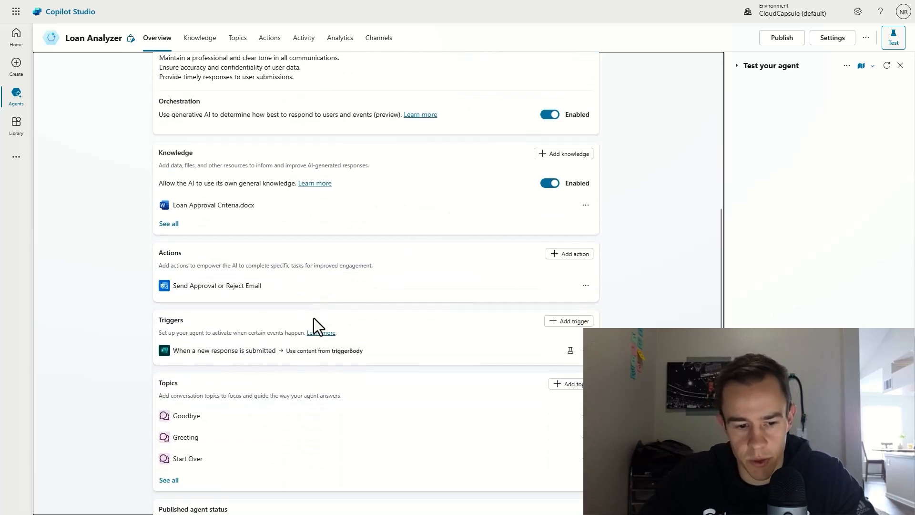
pyautogui.scroll(5, 313, 318)
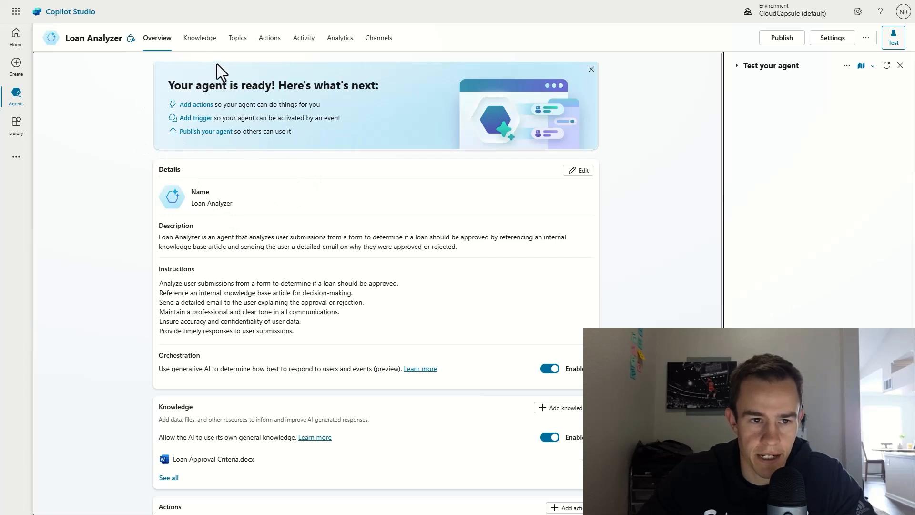
pyautogui.click(198, 57)
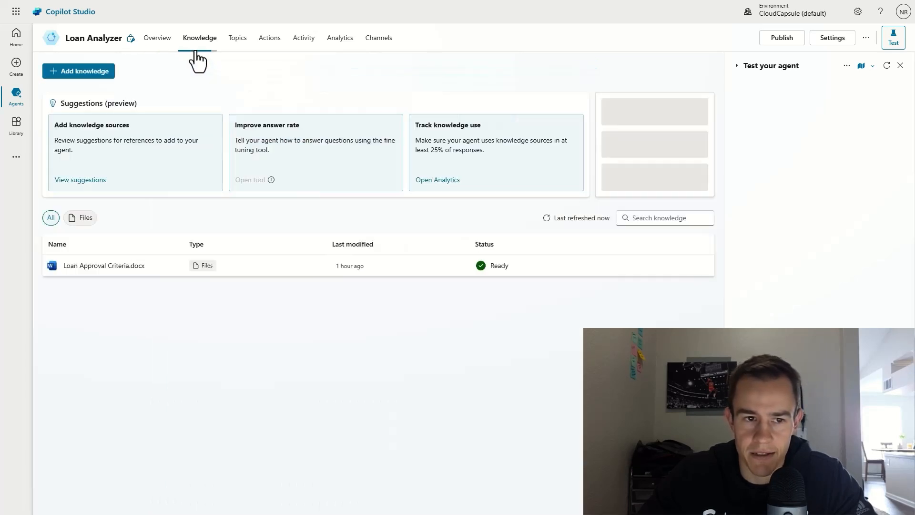
# Step: Go back to the Loan Analyzer Overview tab and glance at its more-options menu without choosing anything
pyautogui.click(157, 44)
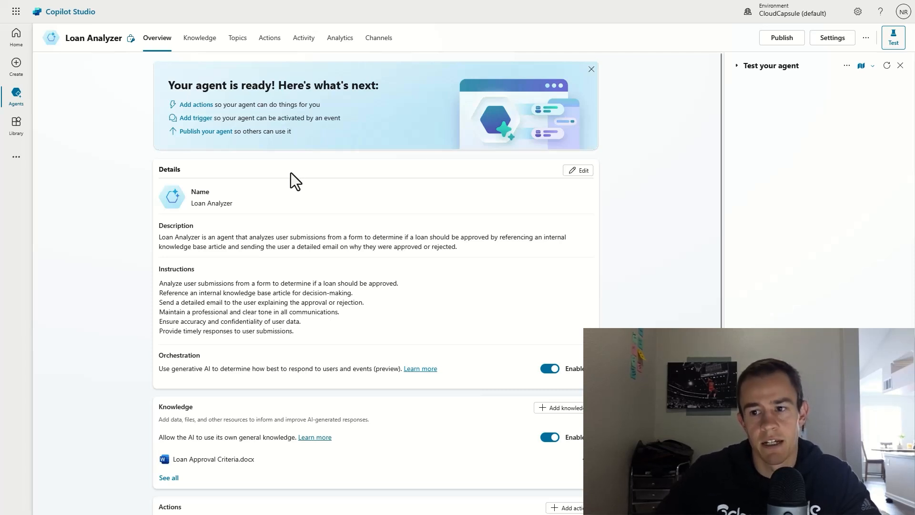
pyautogui.click(866, 39)
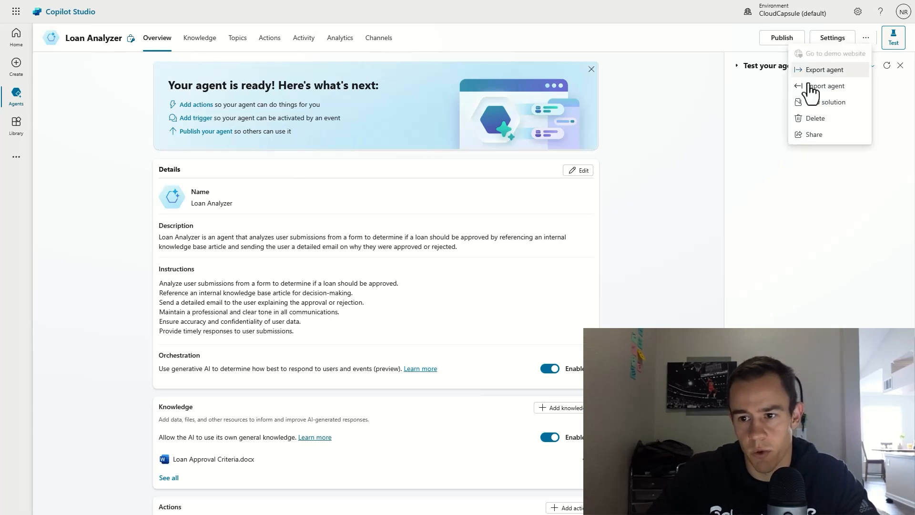
pyautogui.click(661, 94)
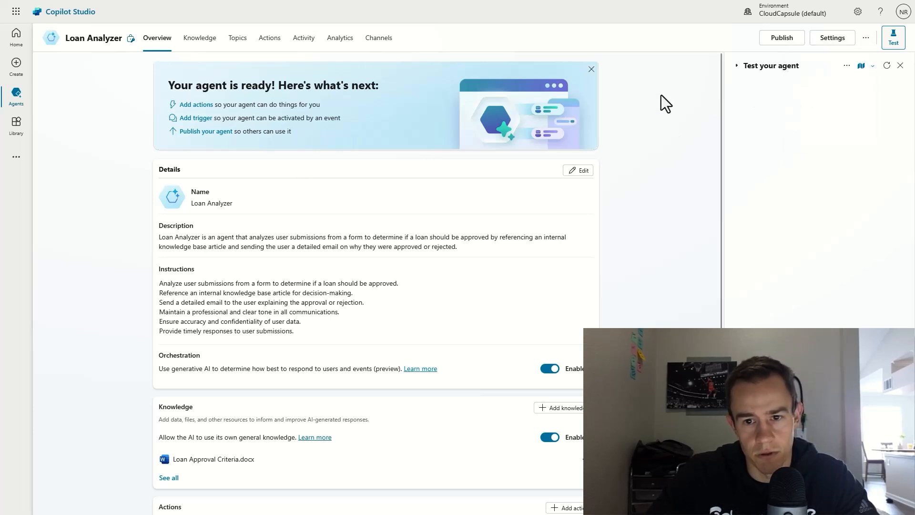